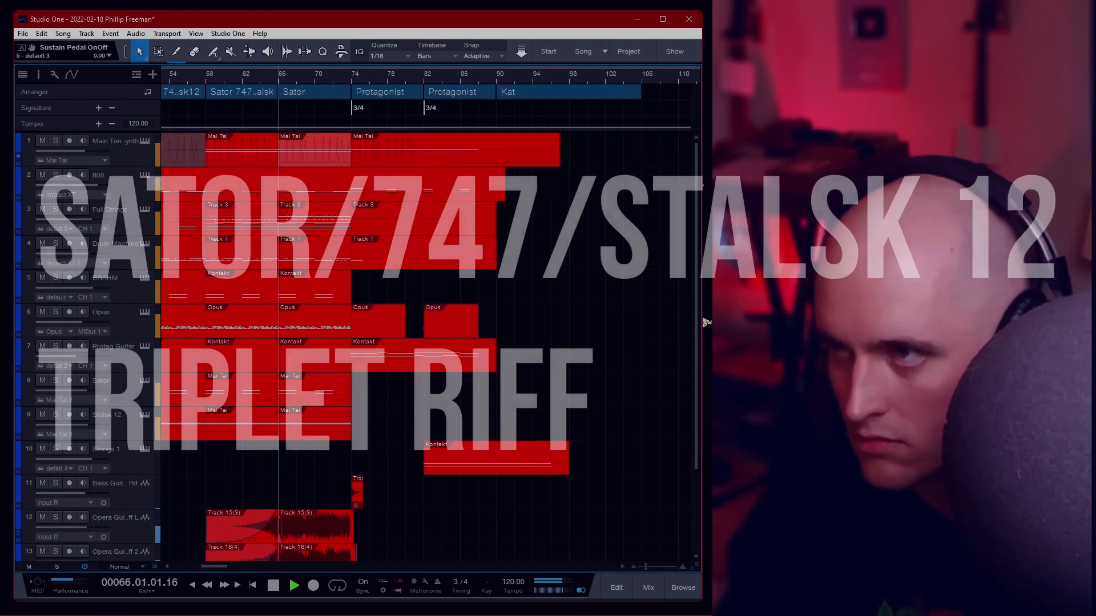
pyautogui.moveTo(696, 440)
pyautogui.mouseDown()
pyautogui.moveTo(687, 544)
pyautogui.moveTo(696, 431)
pyautogui.mouseUp()
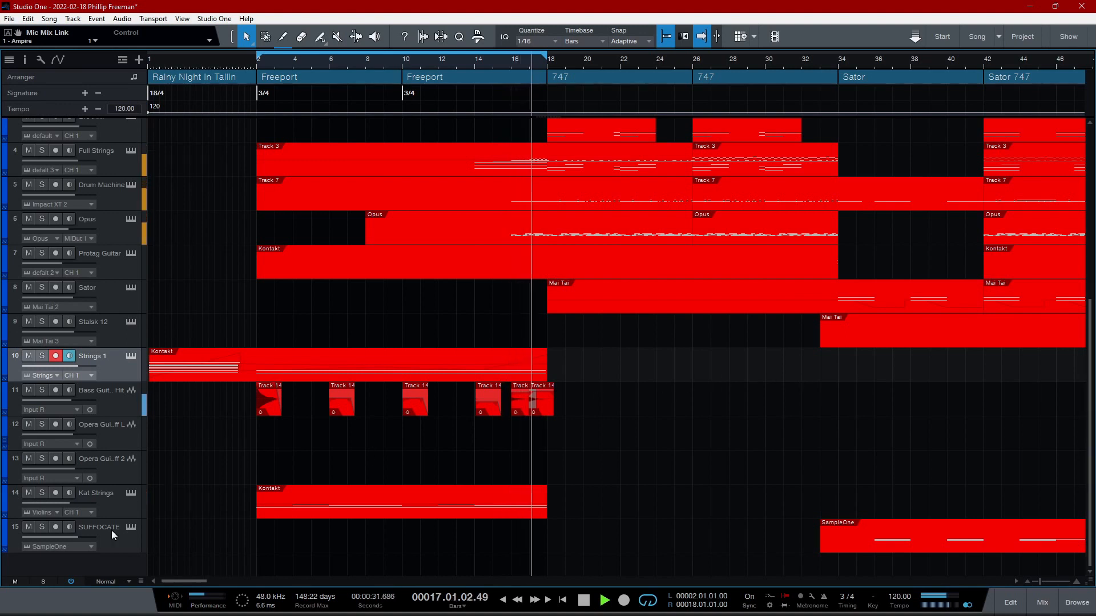
# - Audition the Kat Strings track in solo while viewing its Kontakt instrument, and take it out of solo
pyautogui.click(42, 493)
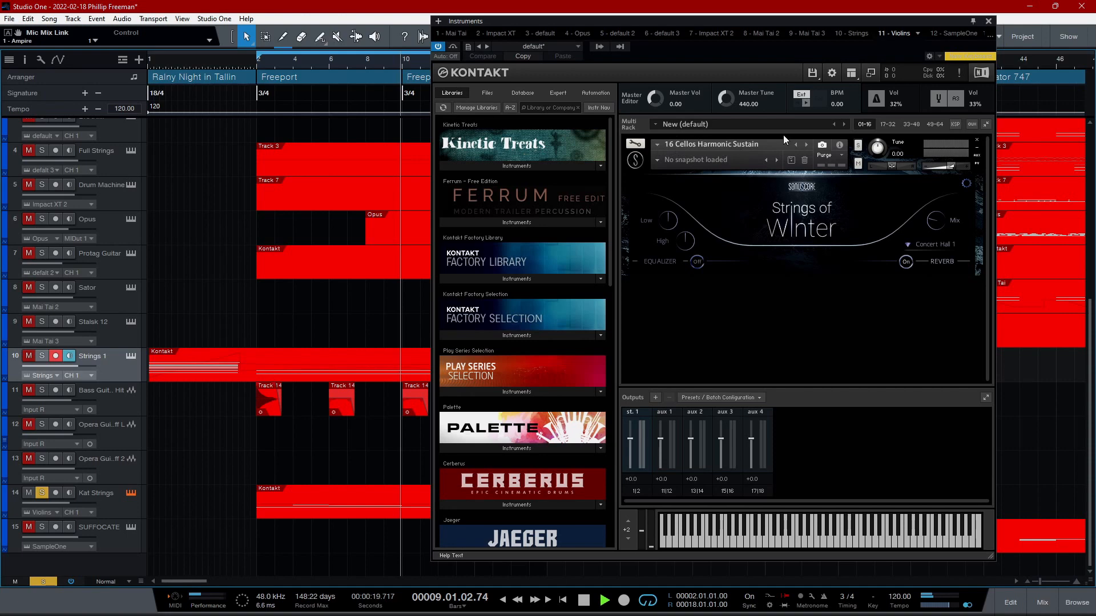
pyautogui.moveTo(797, 21); pyautogui.dragTo(621, 11)
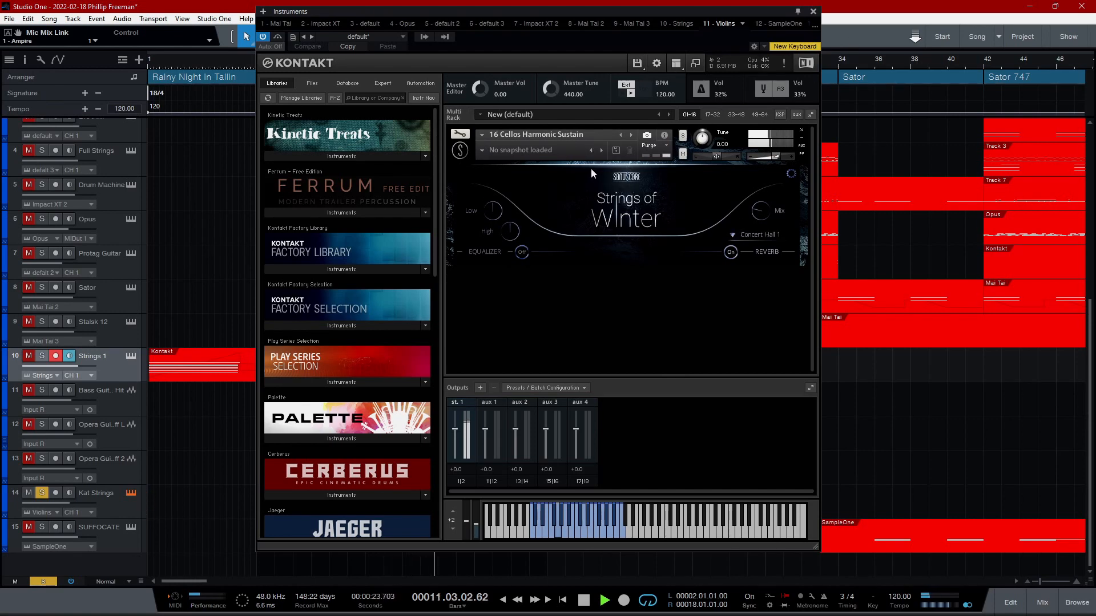
pyautogui.click(814, 11)
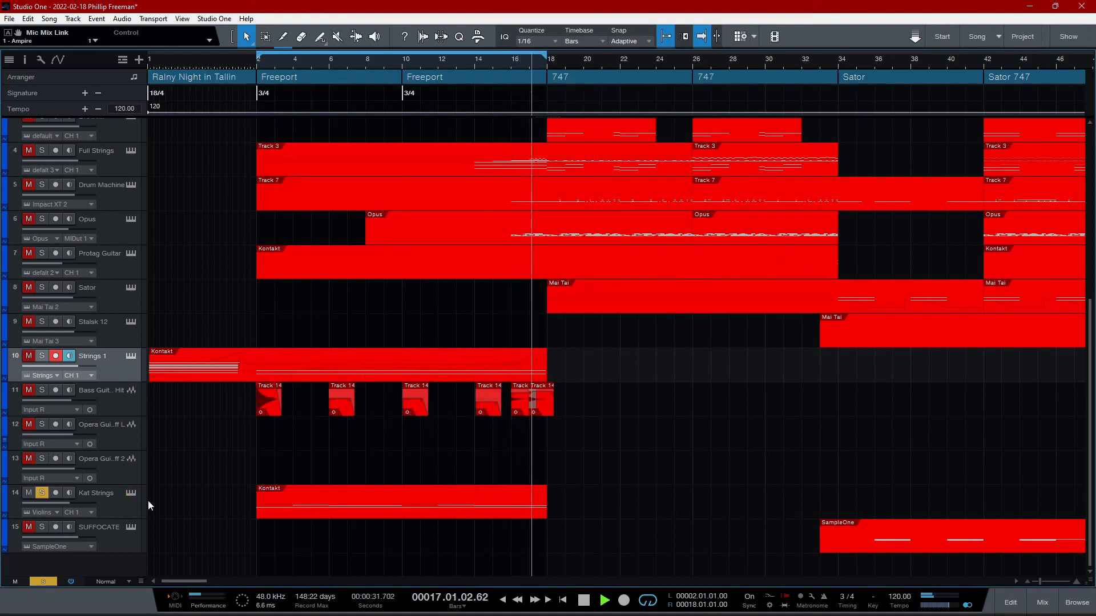
pyautogui.click(42, 495)
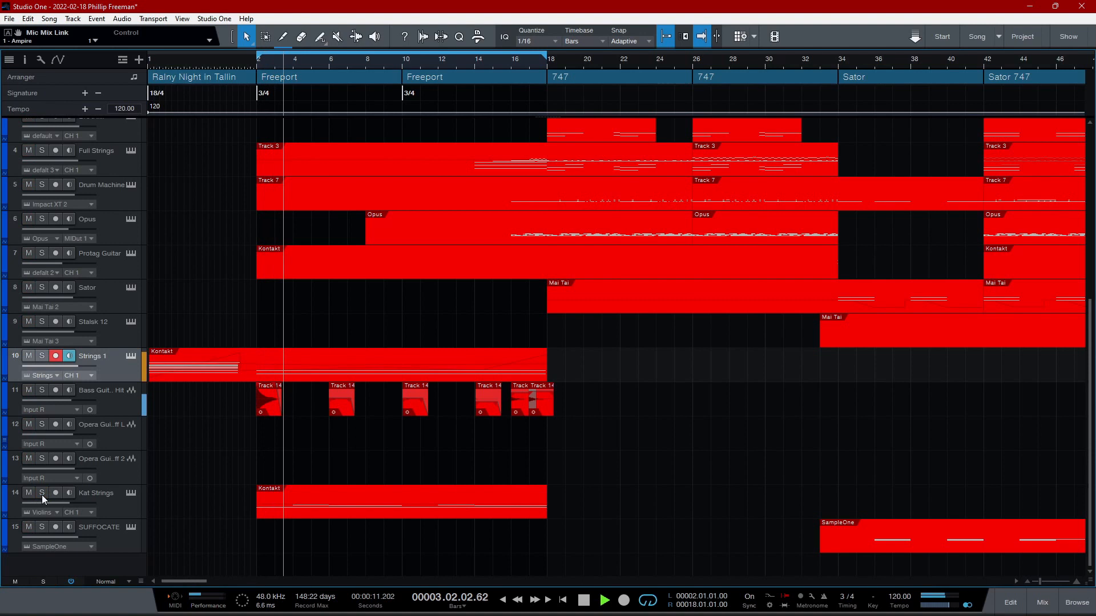
# - Solo the Bass Guitar Hit track and turn on the Ampire insert on its mixer channel
pyautogui.click(42, 391)
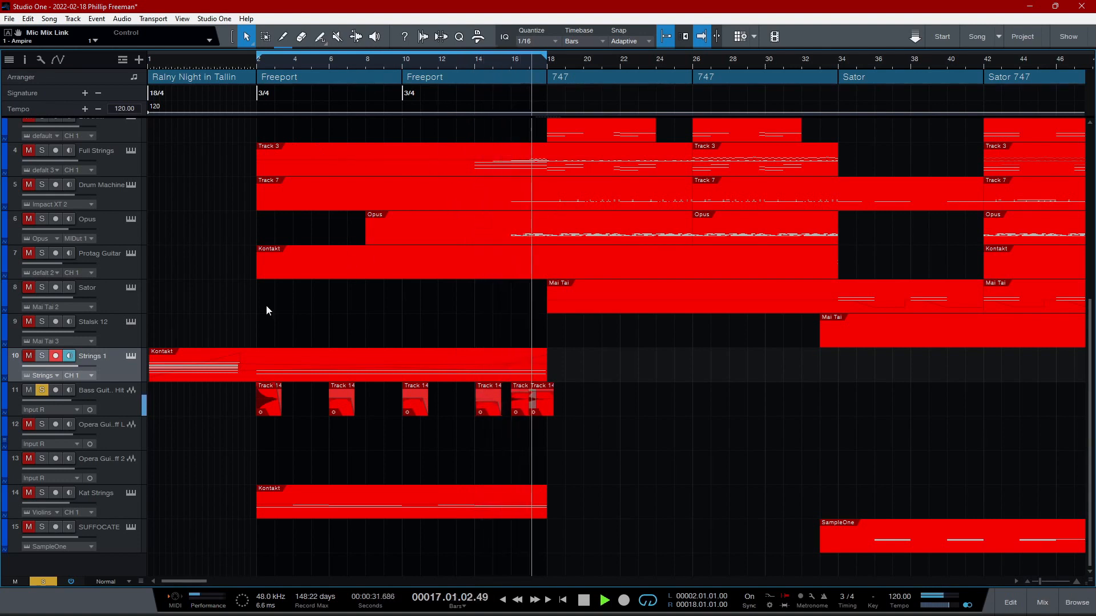
pyautogui.click(110, 406)
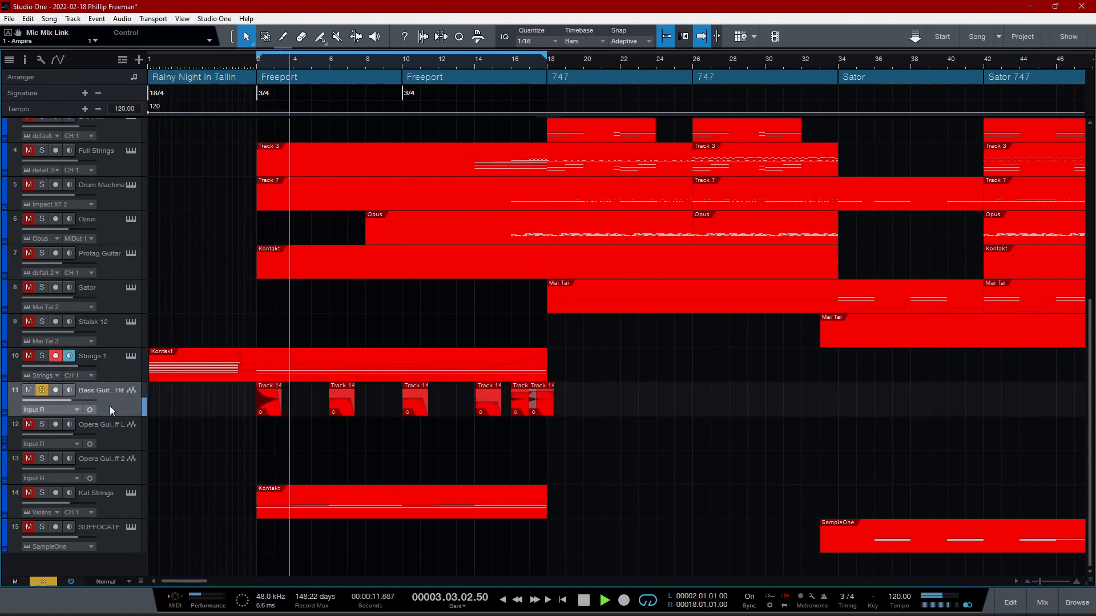
pyautogui.press('F3')
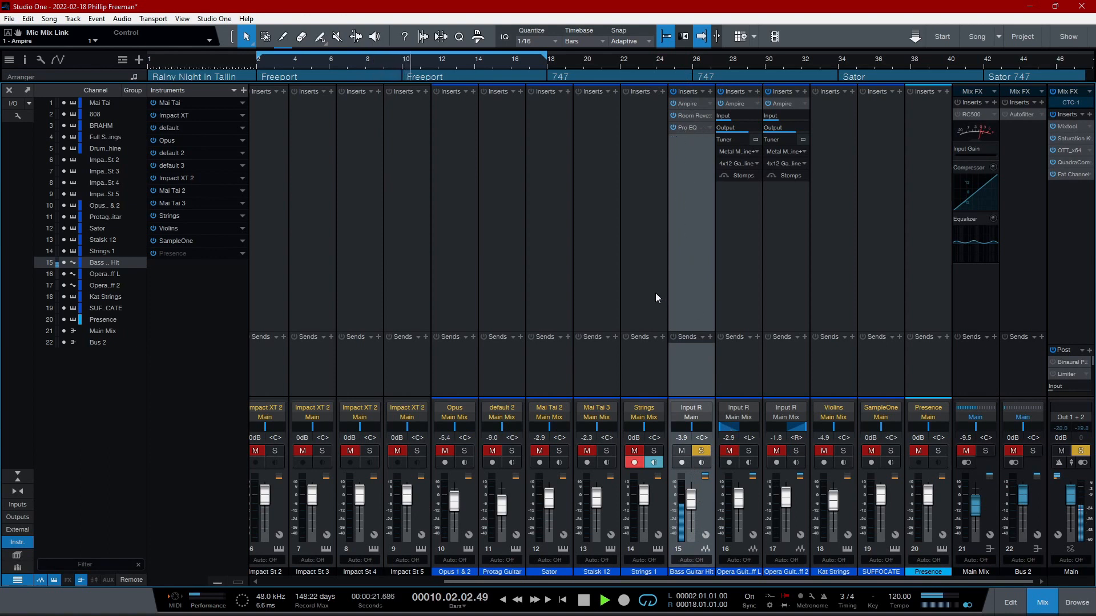
pyautogui.click(683, 104)
pyautogui.moveTo(628, 213); pyautogui.dragTo(517, 153)
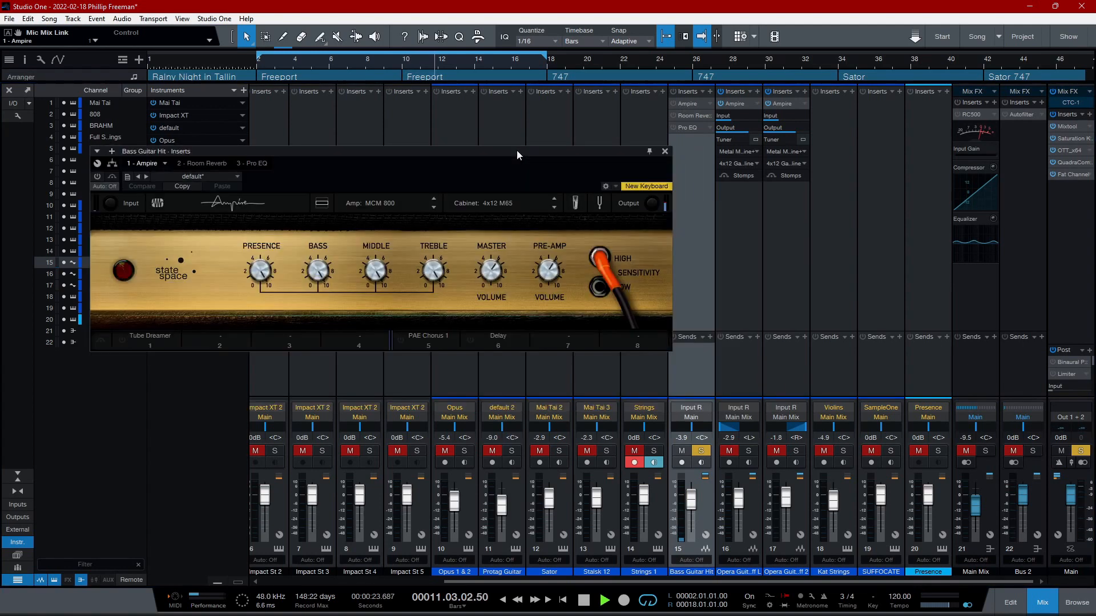
pyautogui.click(98, 176)
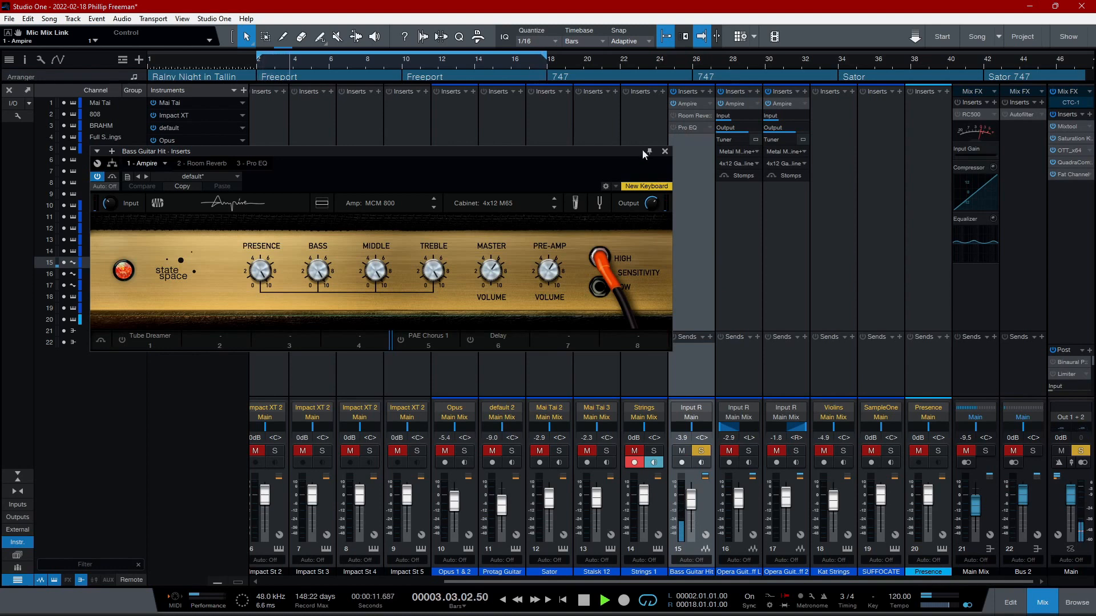
pyautogui.click(665, 152)
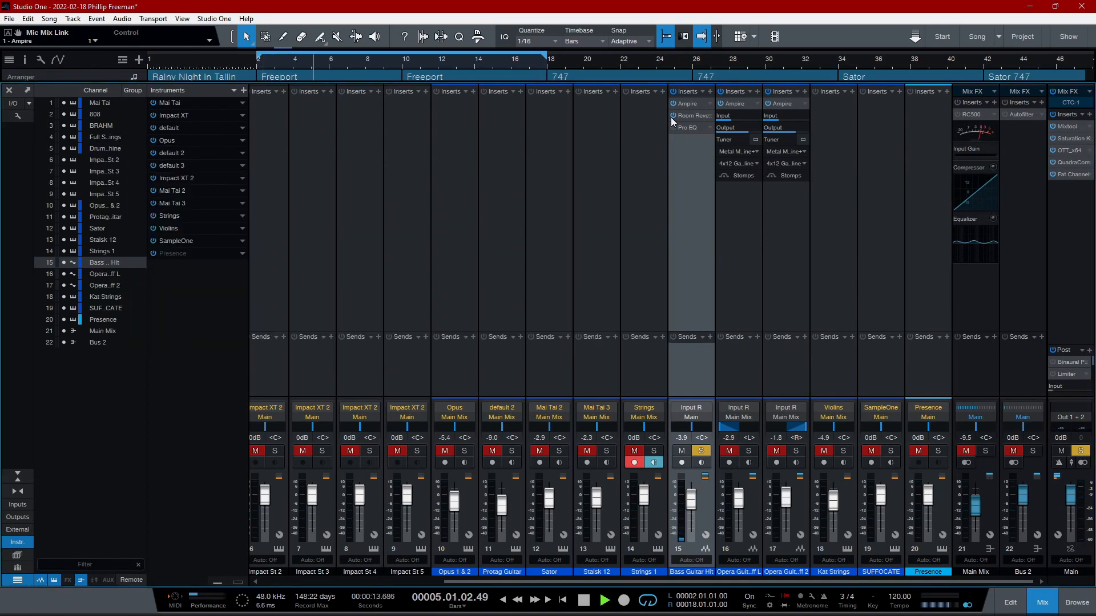
# - Turn on the Room Reverb and Pro EQ inserts on the Bass Guitar Hit channel while viewing their settings
pyautogui.click(688, 116)
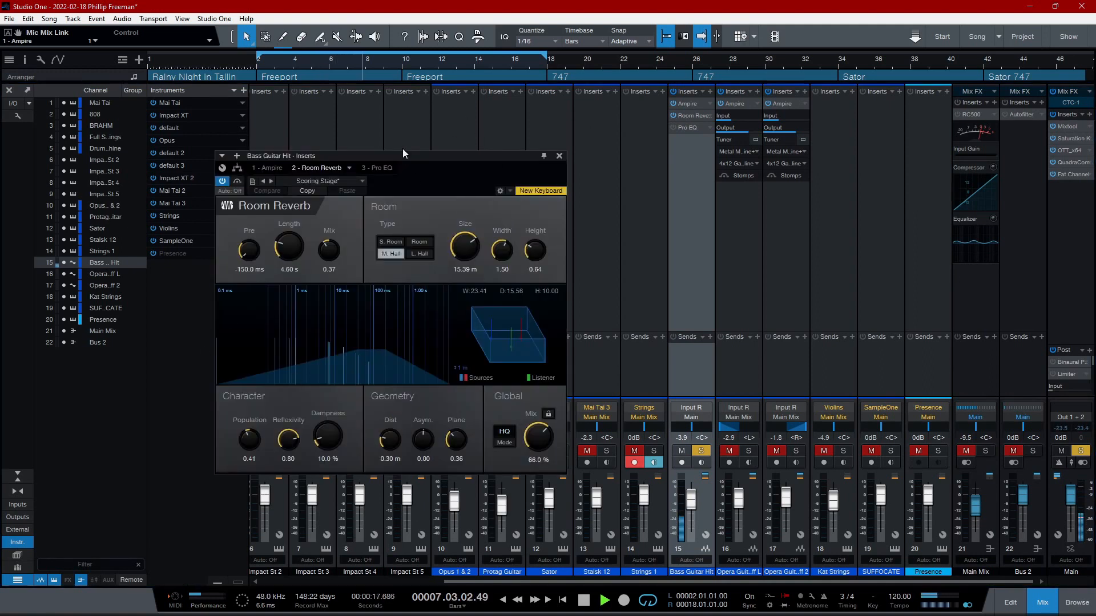
pyautogui.click(558, 155)
pyautogui.click(688, 127)
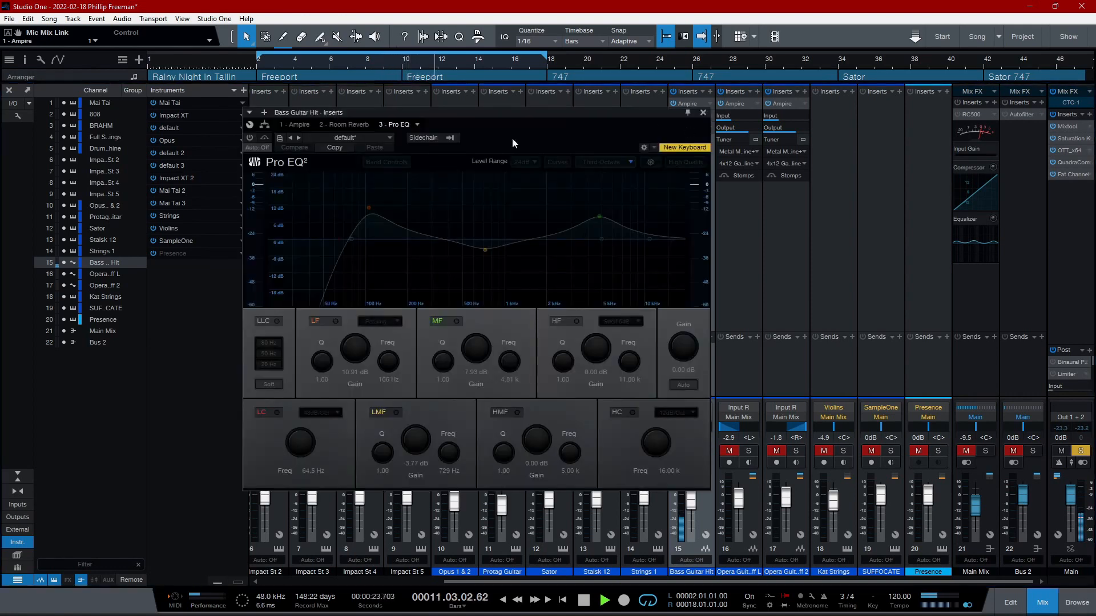
pyautogui.click(249, 138)
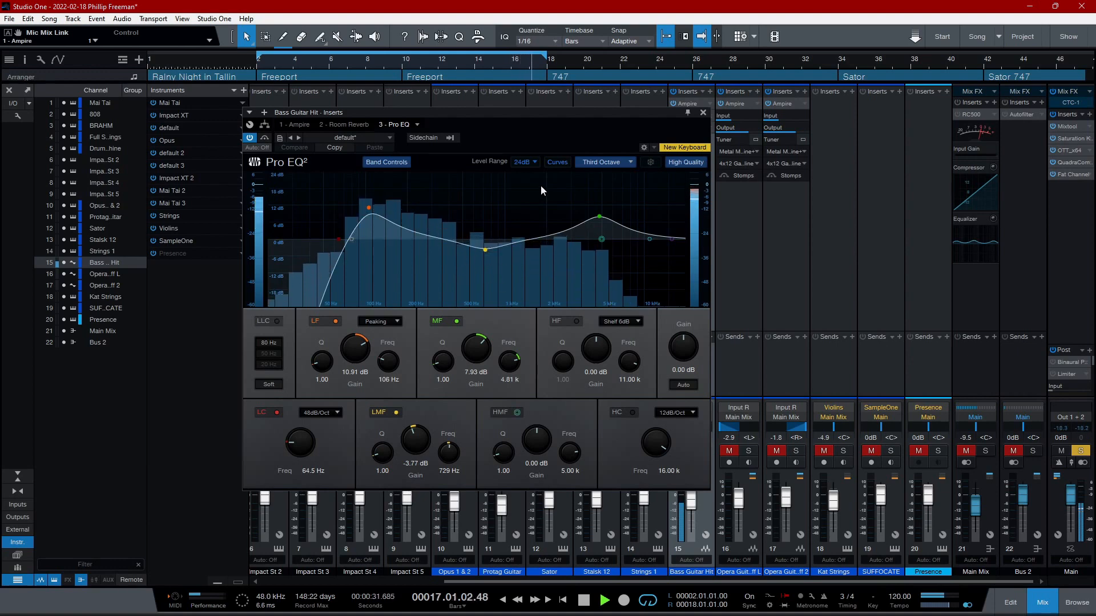
pyautogui.click(703, 113)
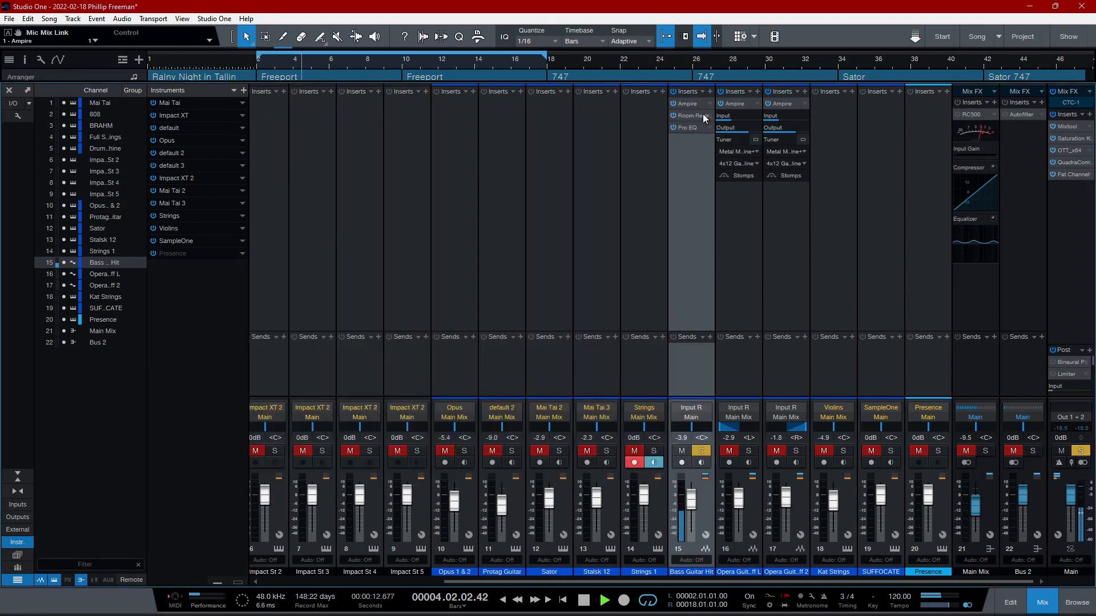
# - Return to the arrangement, unsolo the Bass Guitar Hit track and extend the loop range's start back to bar 1
pyautogui.click(1042, 602)
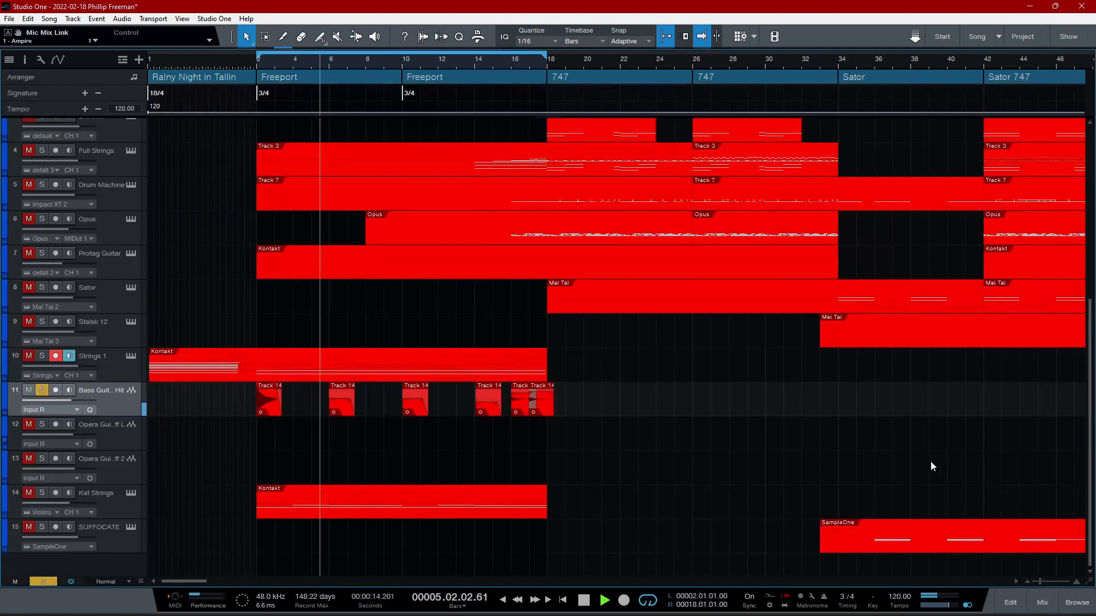
pyautogui.click(38, 389)
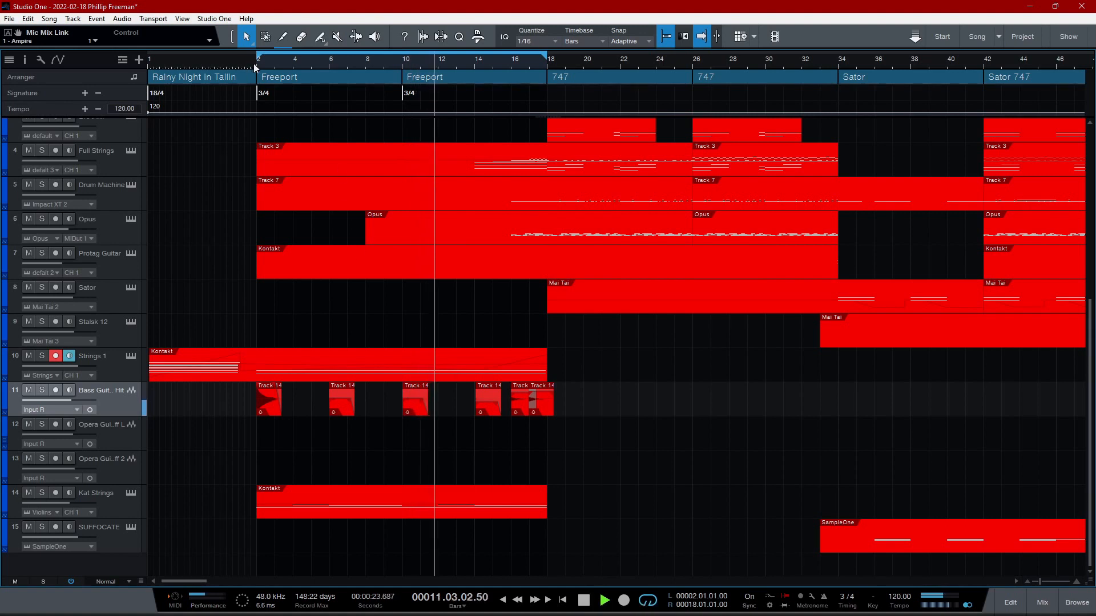
pyautogui.moveTo(257, 58); pyautogui.dragTo(102, 59)
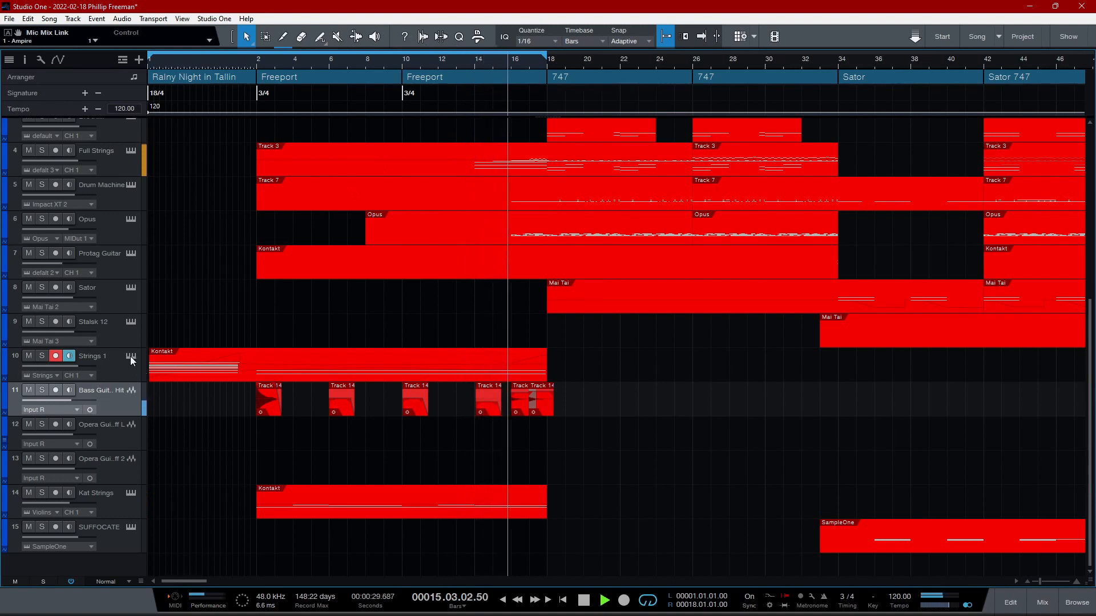
# - Audition the Strings 1 track in solo while viewing its Kontakt instrument, and take it out of solo
pyautogui.click(41, 355)
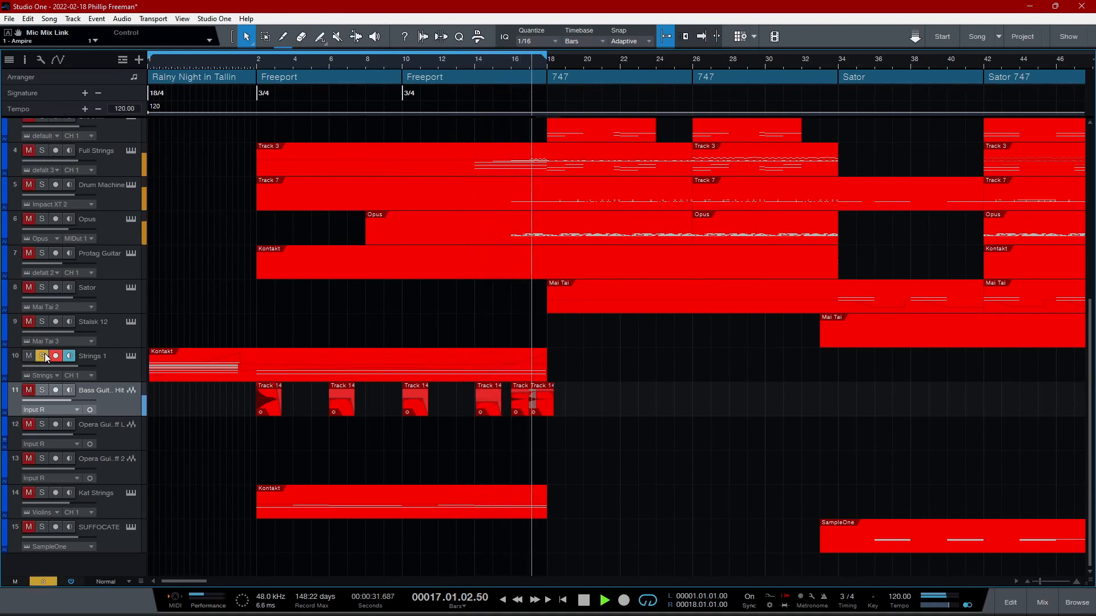
pyautogui.click(130, 356)
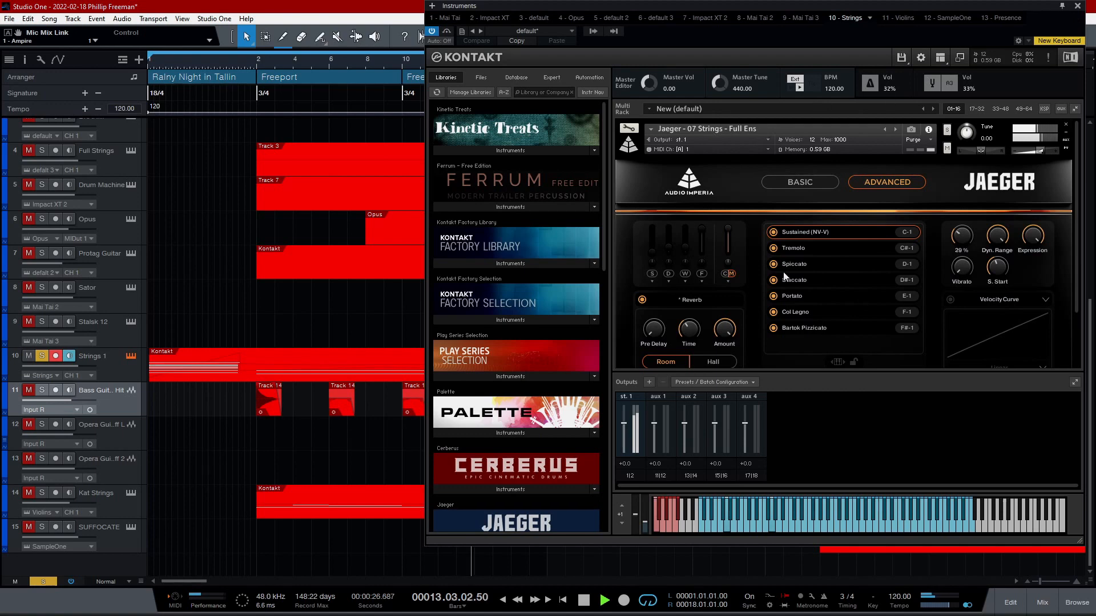
pyautogui.click(1077, 8)
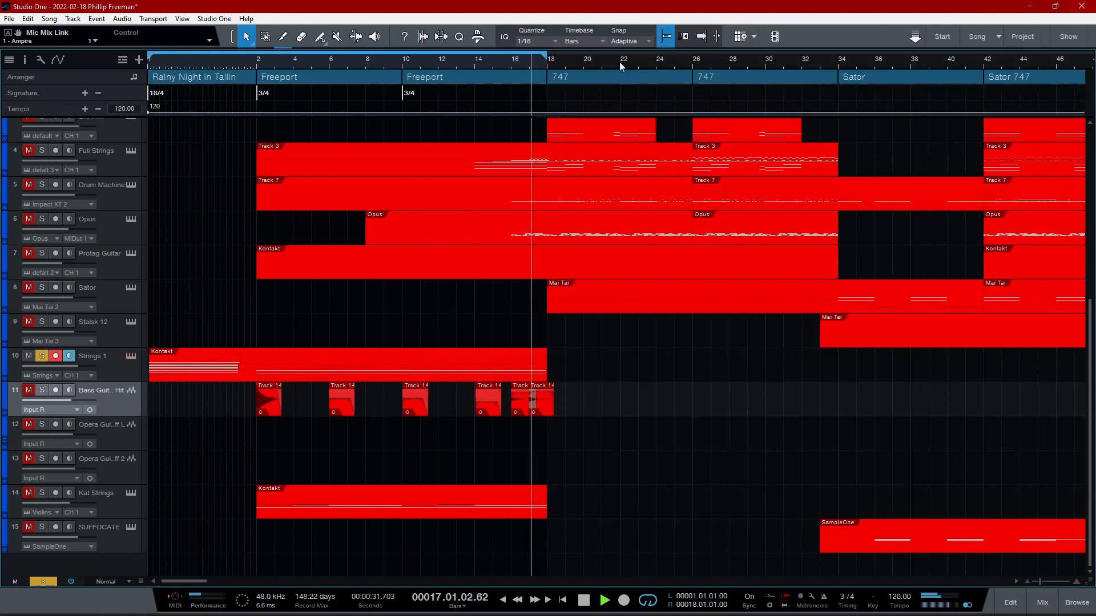
pyautogui.click(41, 357)
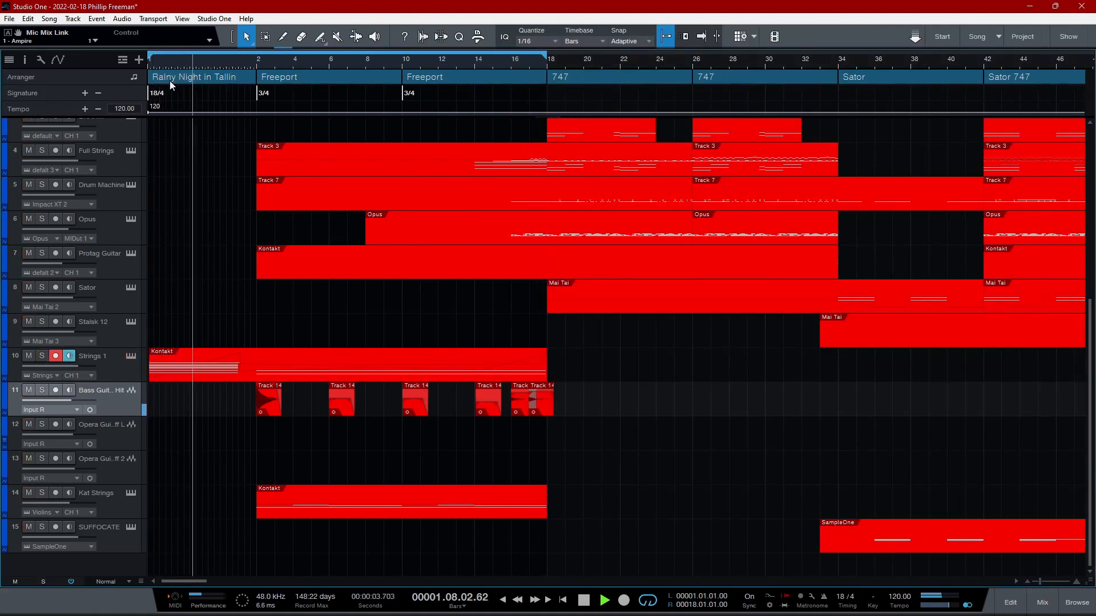
# - Examine the notes, modulation curve and pitch bend curve of the first Strings 1 part in the note editor
pyautogui.doubleClick(175, 368)
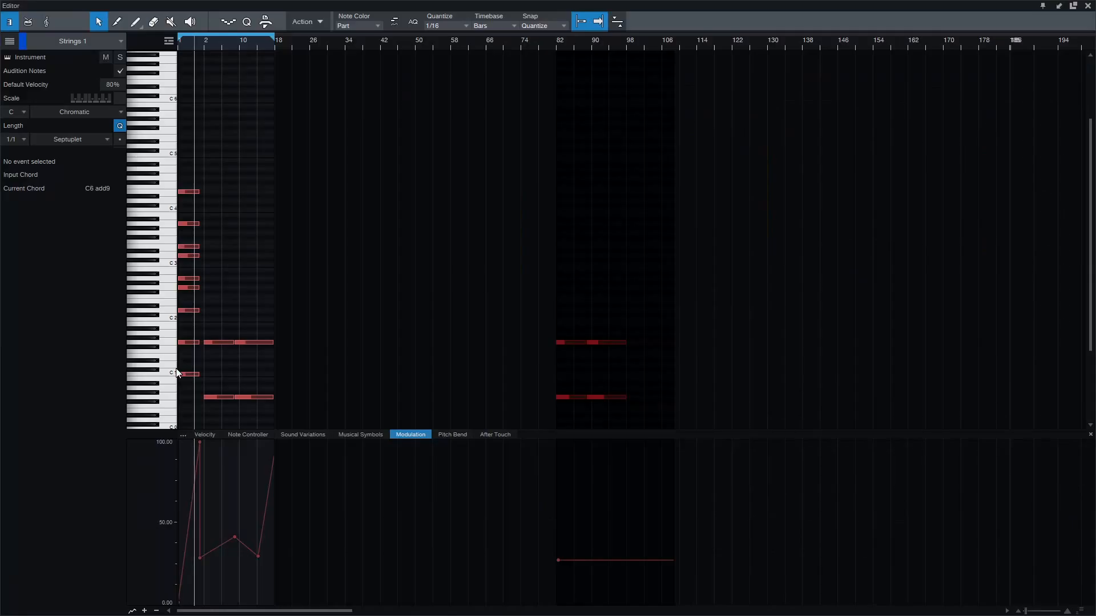
pyautogui.click(449, 436)
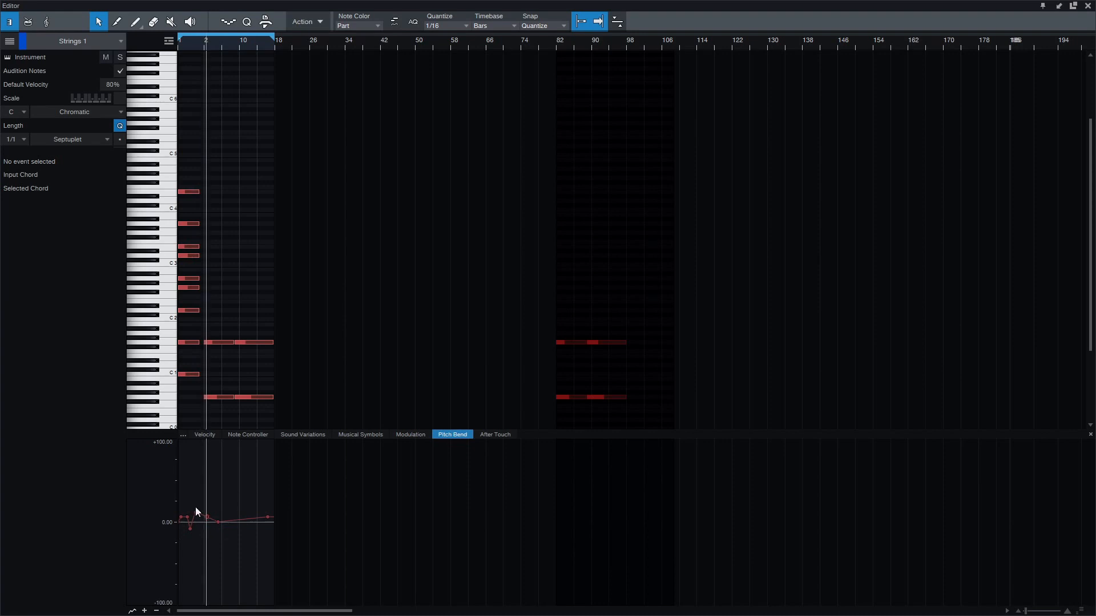
pyautogui.click(181, 517)
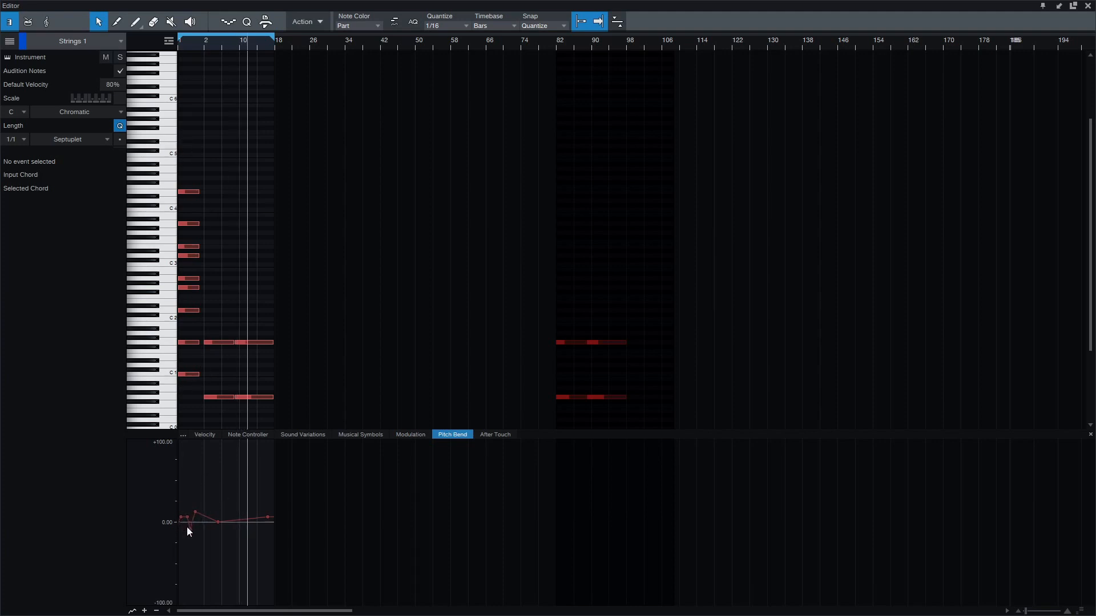
pyautogui.click(1088, 6)
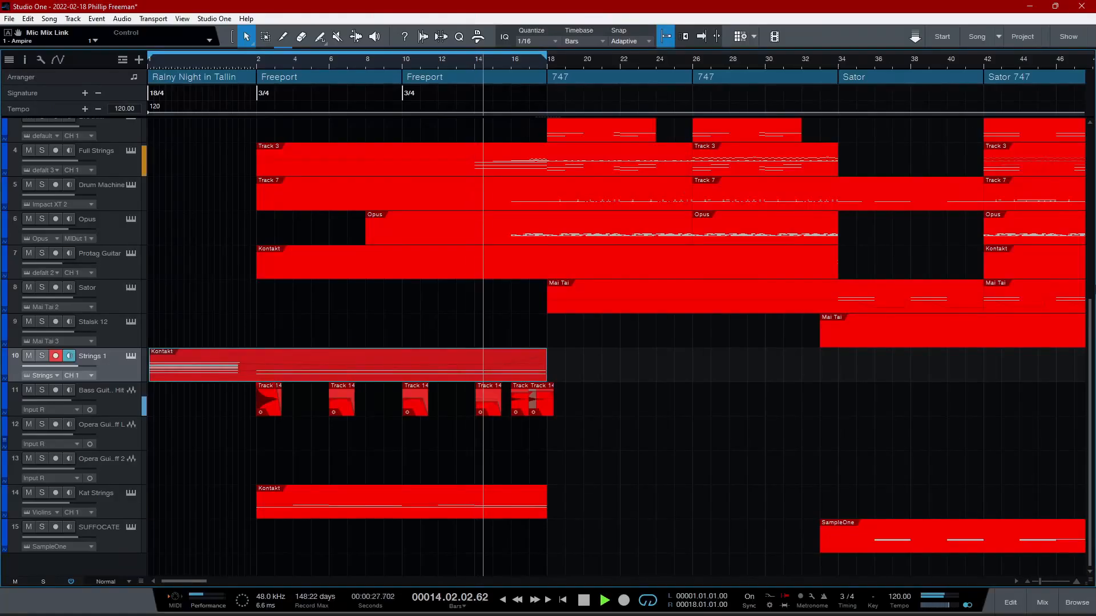
# - Solo the Mai Tai track and move the loop range's start to bar 2, where the first Freeport section begins
pyautogui.scroll(4, 1094, 297)
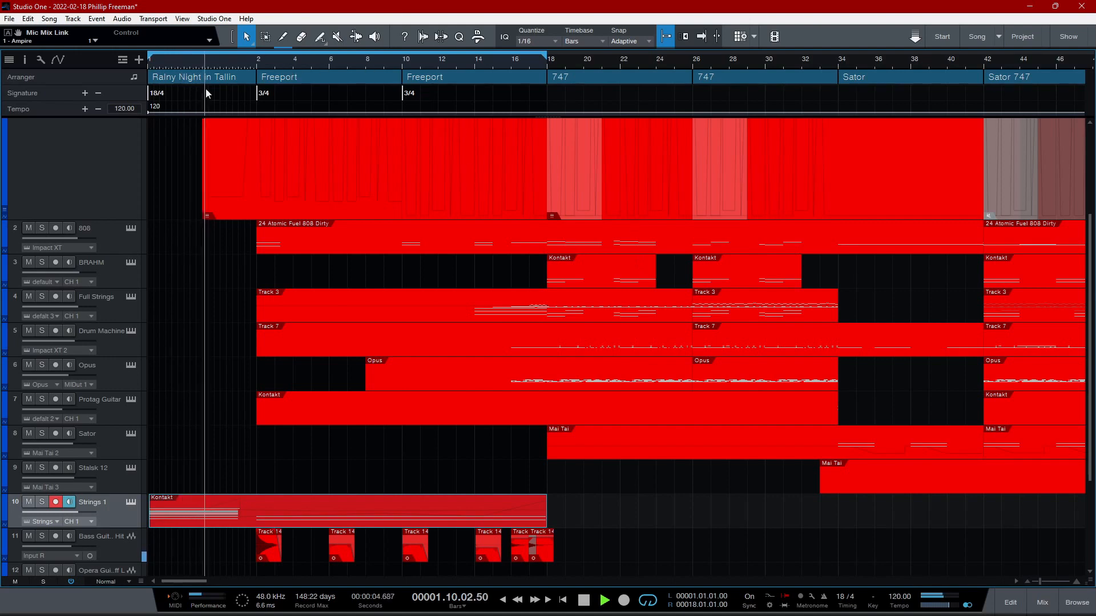
pyautogui.scroll(3, 1069, 242)
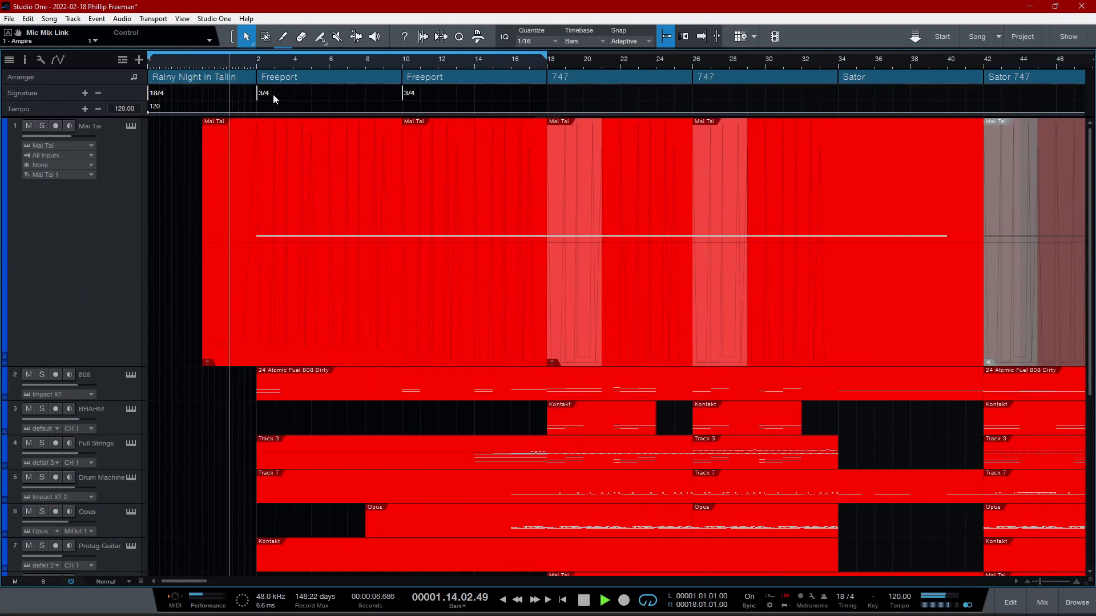
pyautogui.click(42, 125)
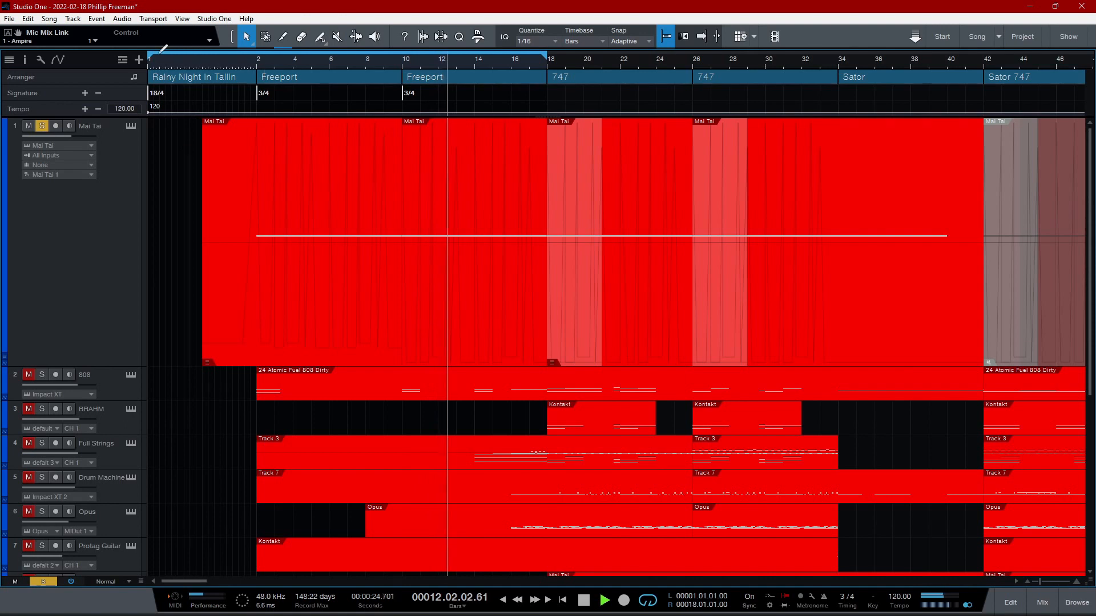
pyautogui.moveTo(148, 55); pyautogui.dragTo(256, 60)
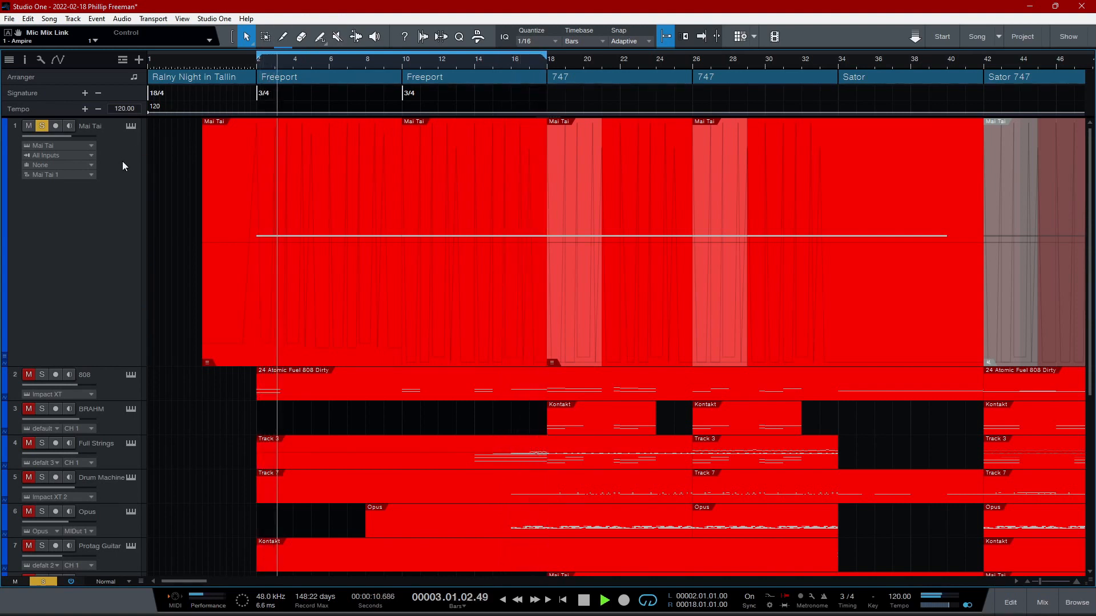
# - Examine the Mai Tai track's synth settings and the Limiter insert on its mixer channel
pyautogui.click(129, 127)
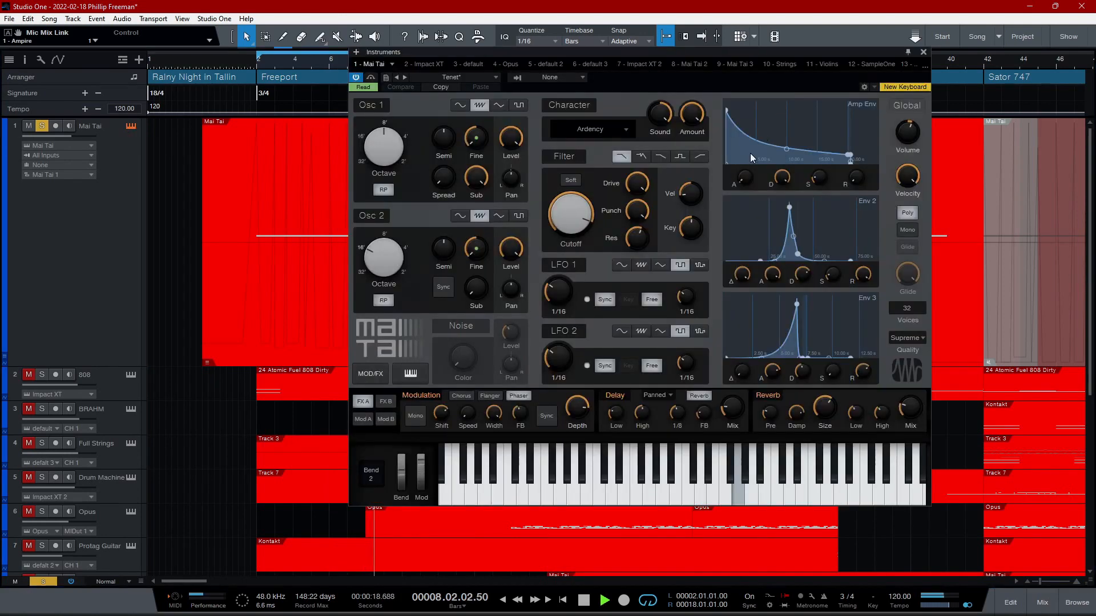
pyautogui.click(1042, 602)
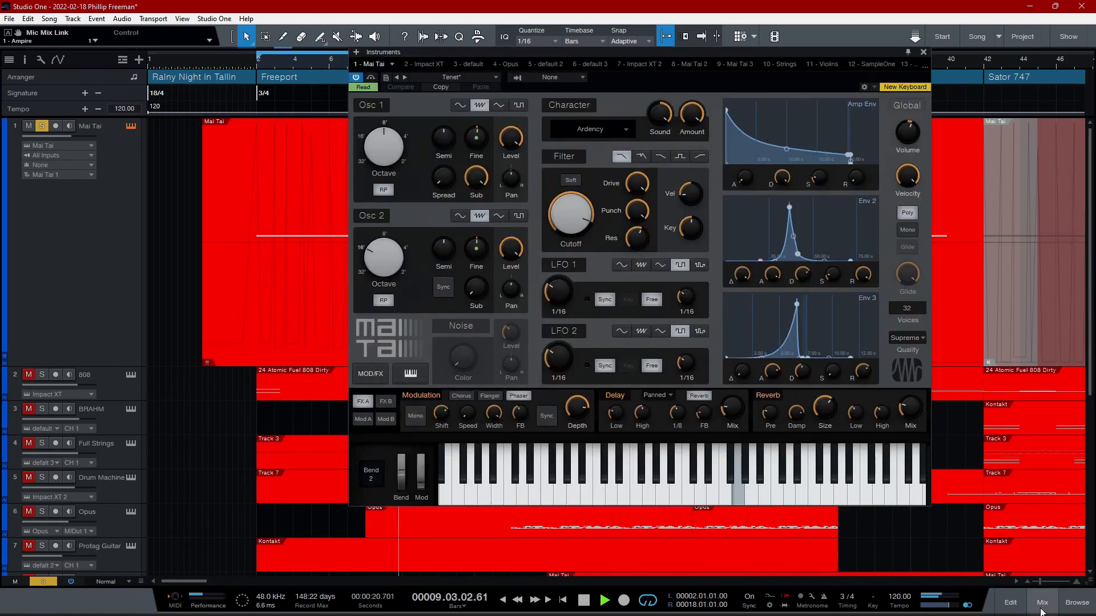
pyautogui.click(922, 53)
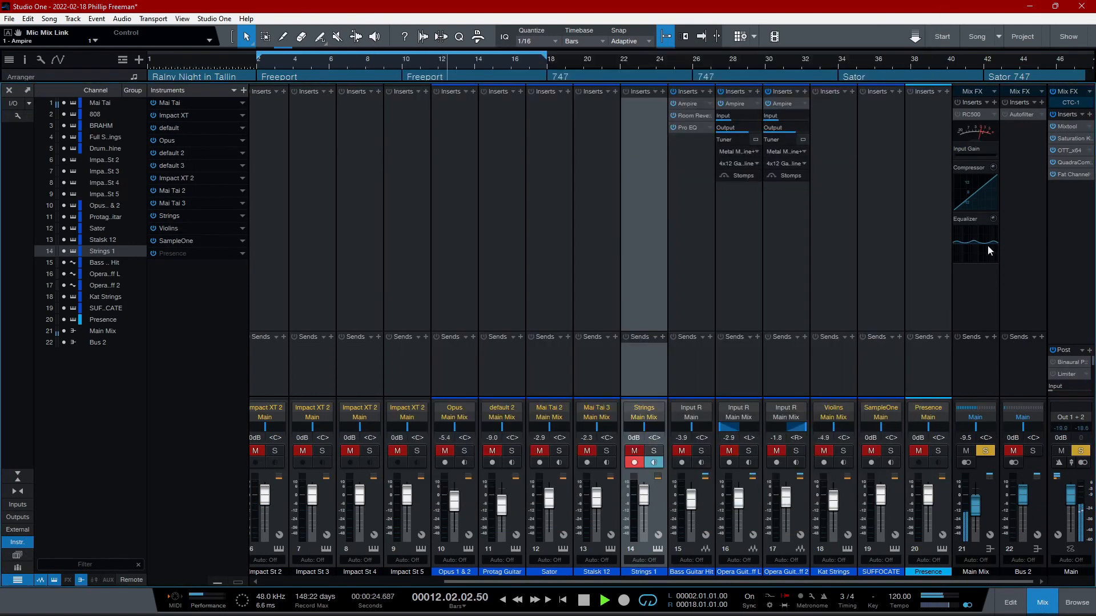
pyautogui.moveTo(890, 581); pyautogui.dragTo(701, 583)
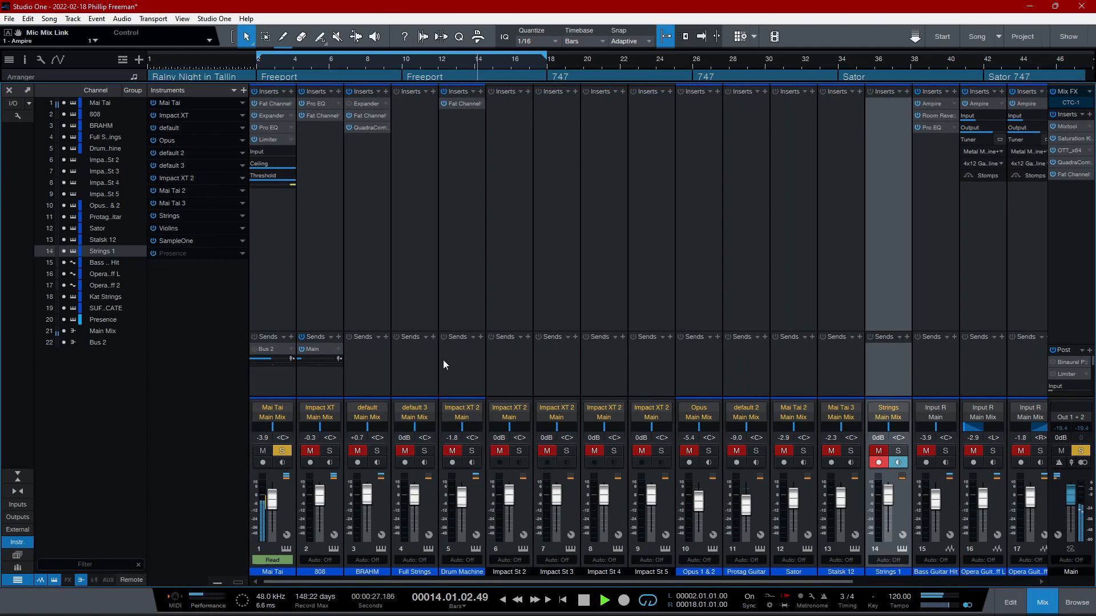
pyautogui.click(266, 139)
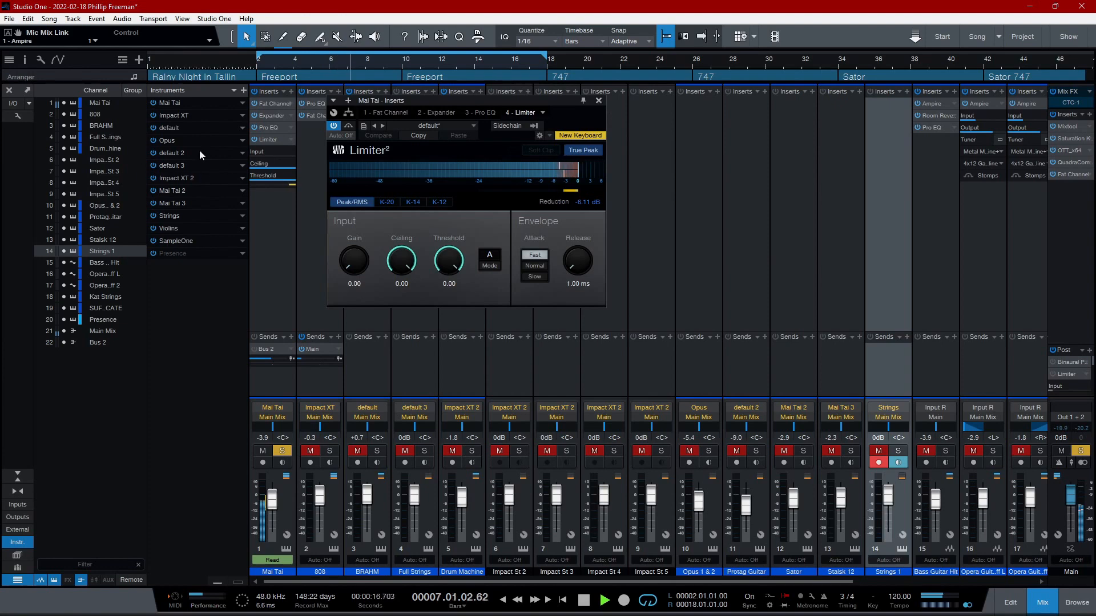
# - Compare the Mai Tai channel with its Limiter on and off, leave the Limiter bypassed and close it
pyautogui.click(337, 126)
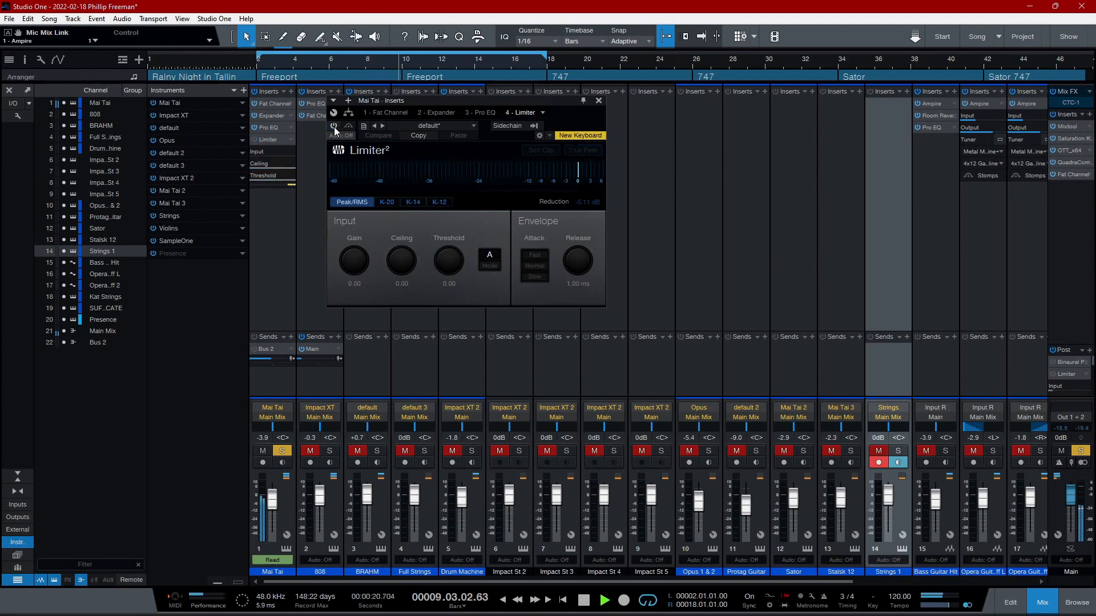
pyautogui.click(334, 126)
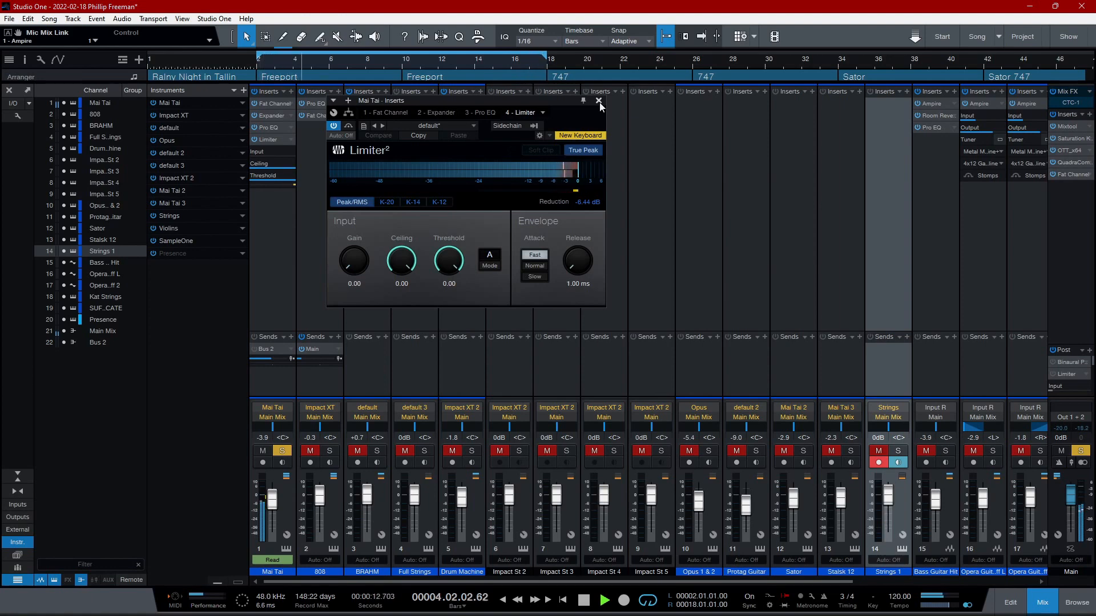
pyautogui.click(334, 126)
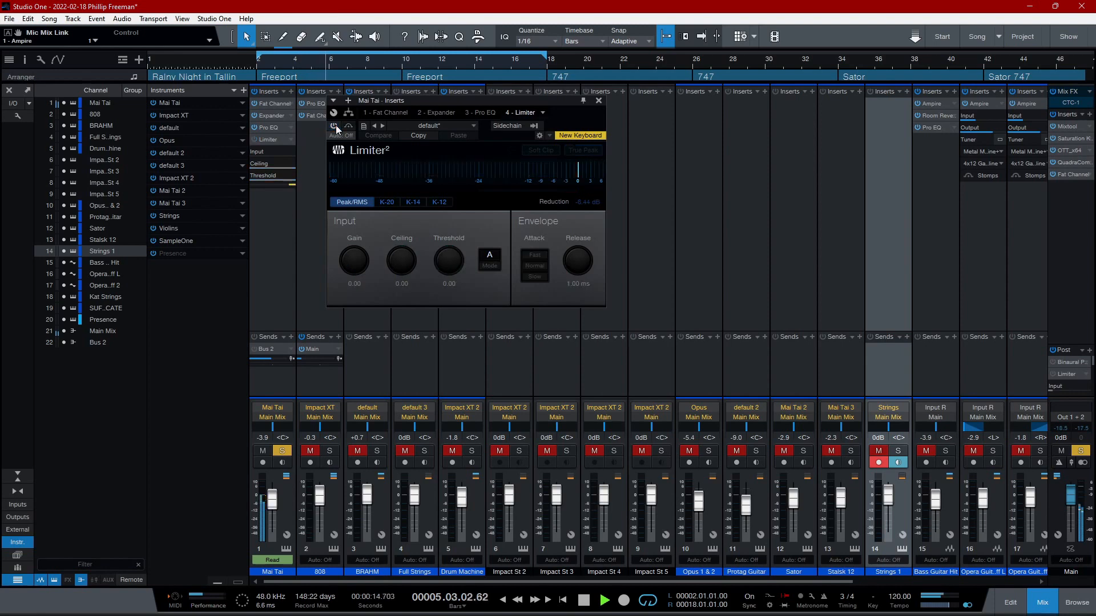
pyautogui.click(599, 100)
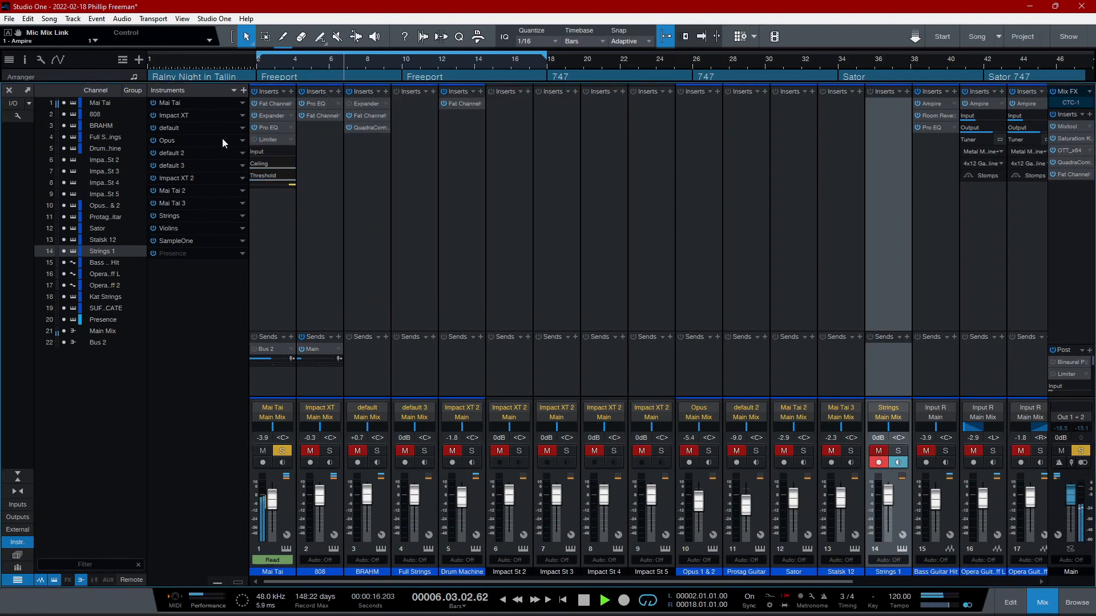
# - Open the Pro EQ insert on the Mai Tai channel, bypass it and close it
pyautogui.click(270, 127)
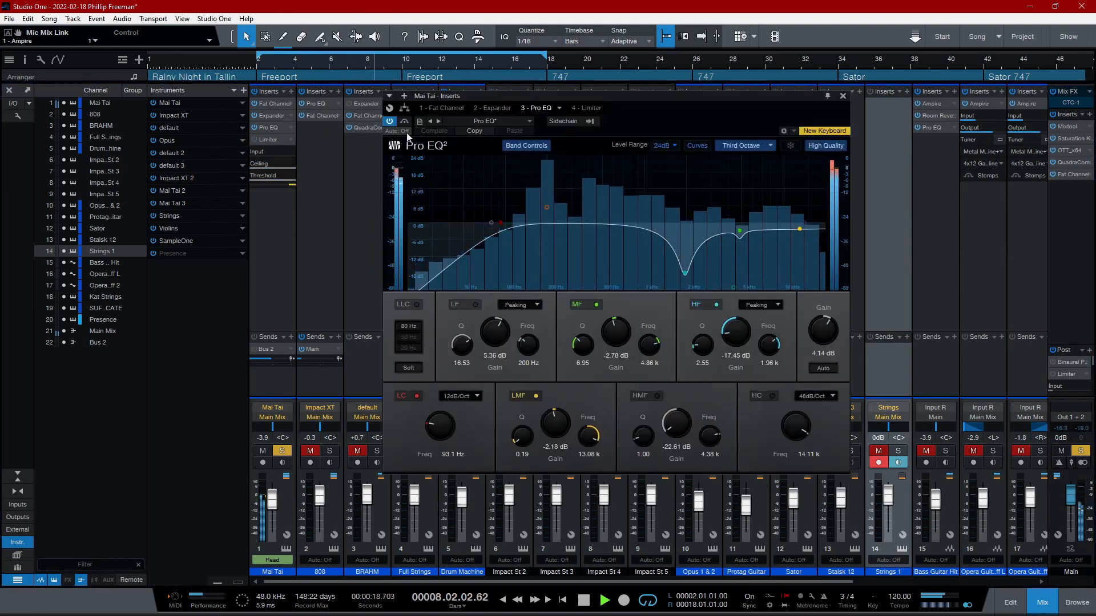
pyautogui.click(388, 122)
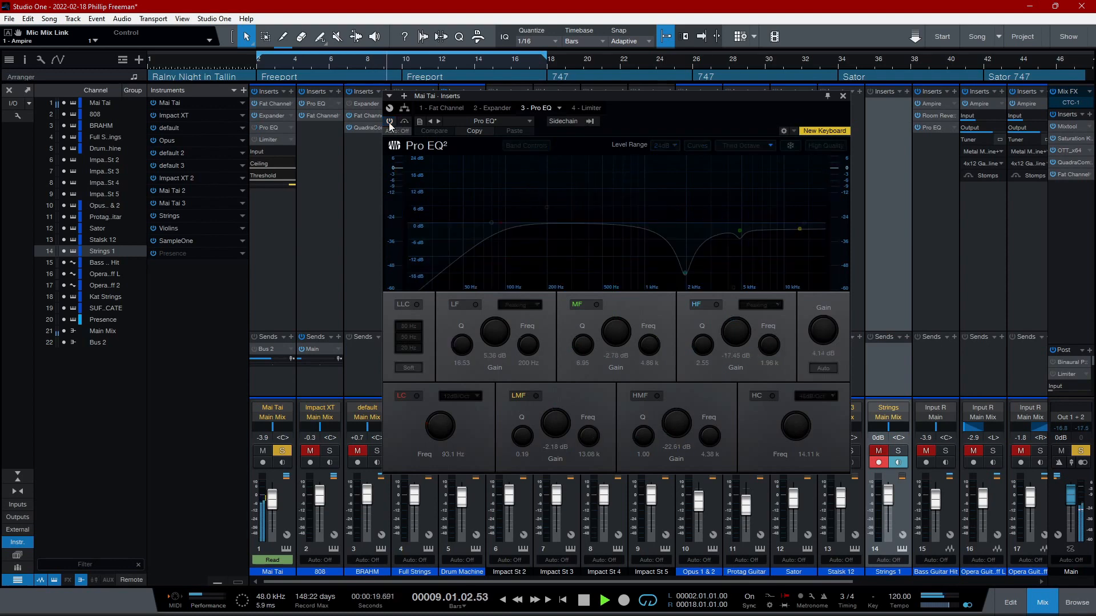
pyautogui.click(844, 98)
# - Examine the ratio of the Mai Tai channel's Expander insert, bypass the Expander and close it
pyautogui.click(276, 114)
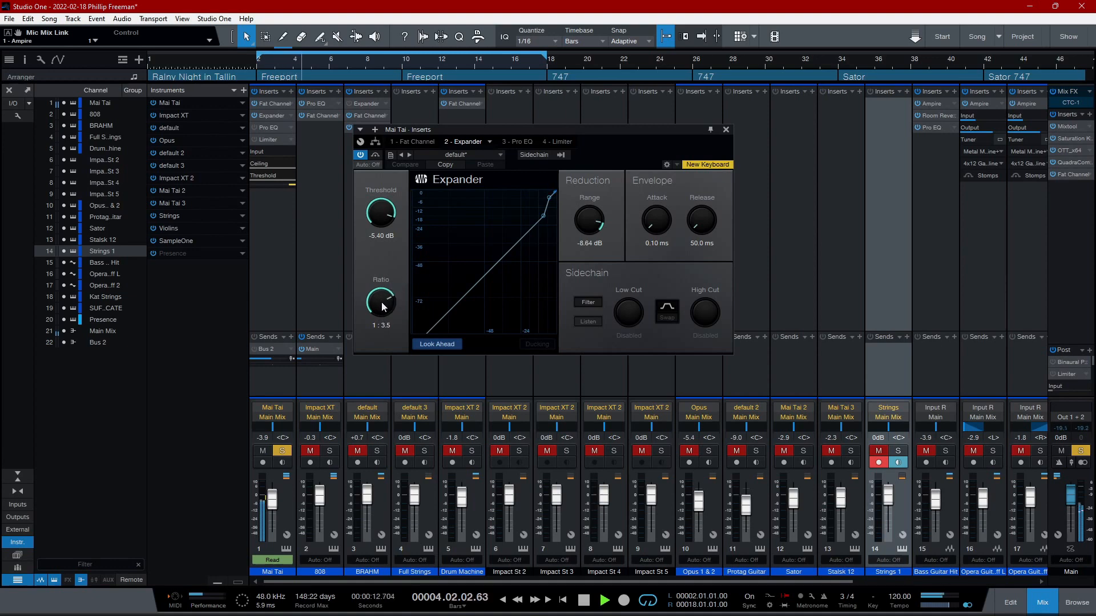
pyautogui.moveTo(381, 303); pyautogui.dragTo(364, 283)
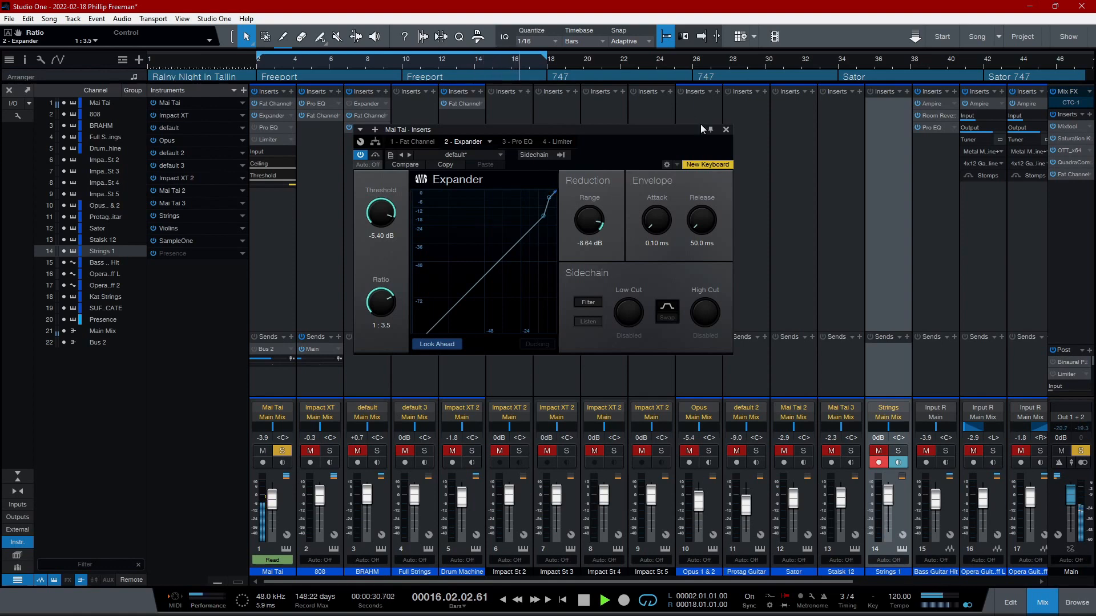
pyautogui.click(360, 155)
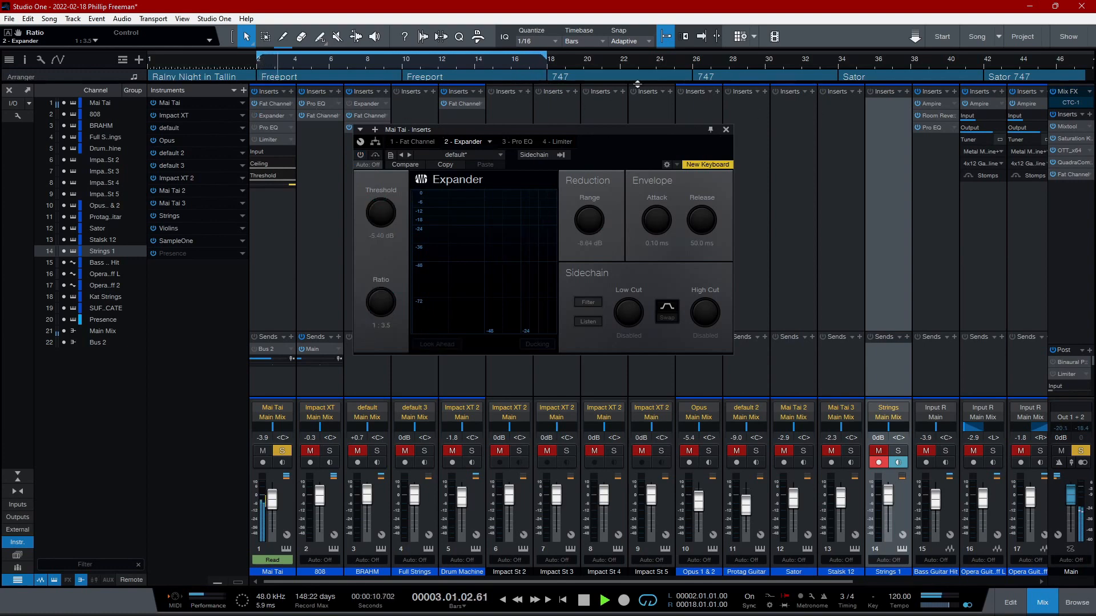
pyautogui.click(727, 129)
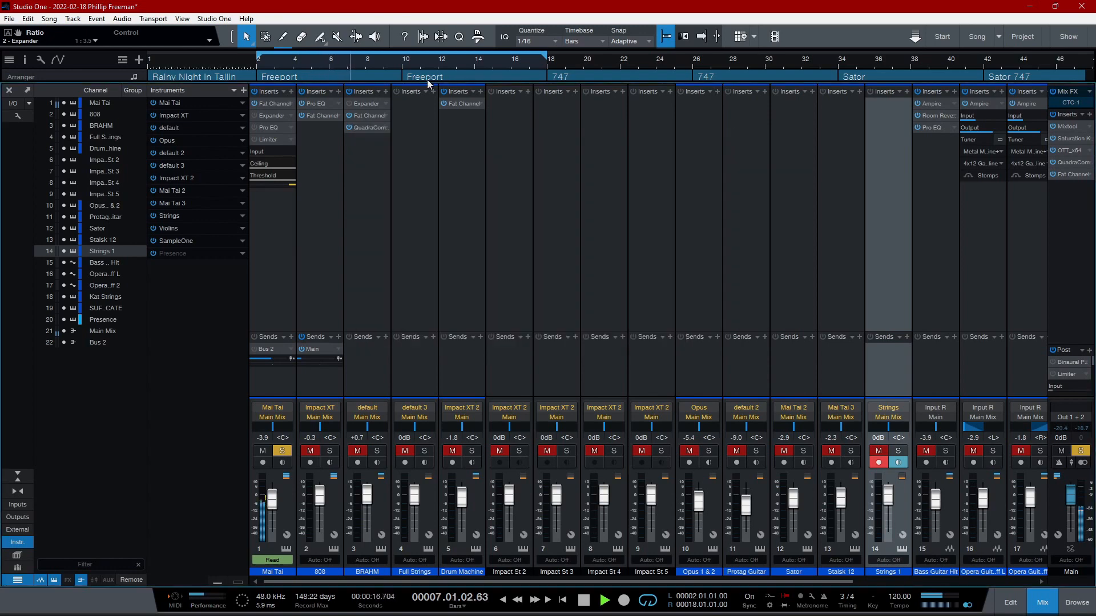
# - Examine the Equalizer, including its LMF band, and the Compressor and Limiter sections of the Mai Tai channel's Fat Channel insert
pyautogui.doubleClick(269, 104)
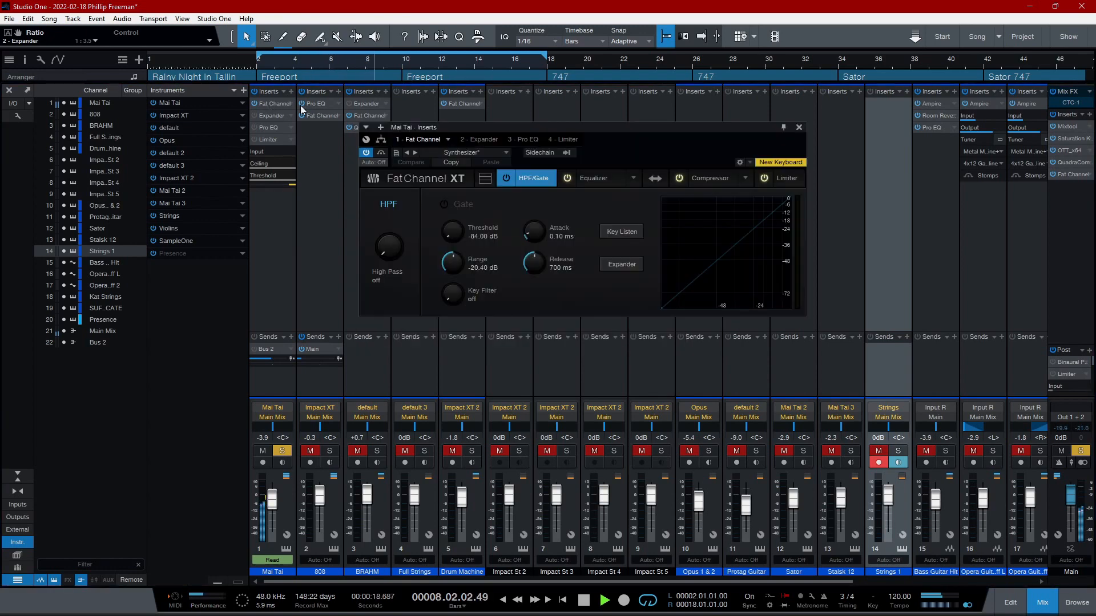
pyautogui.click(594, 178)
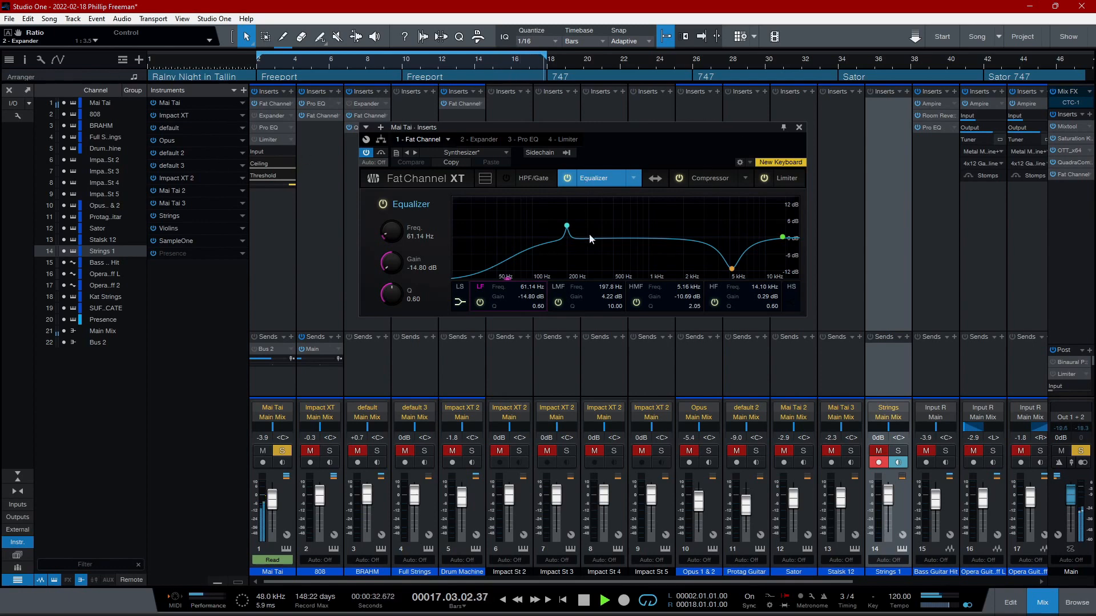
pyautogui.click(567, 226)
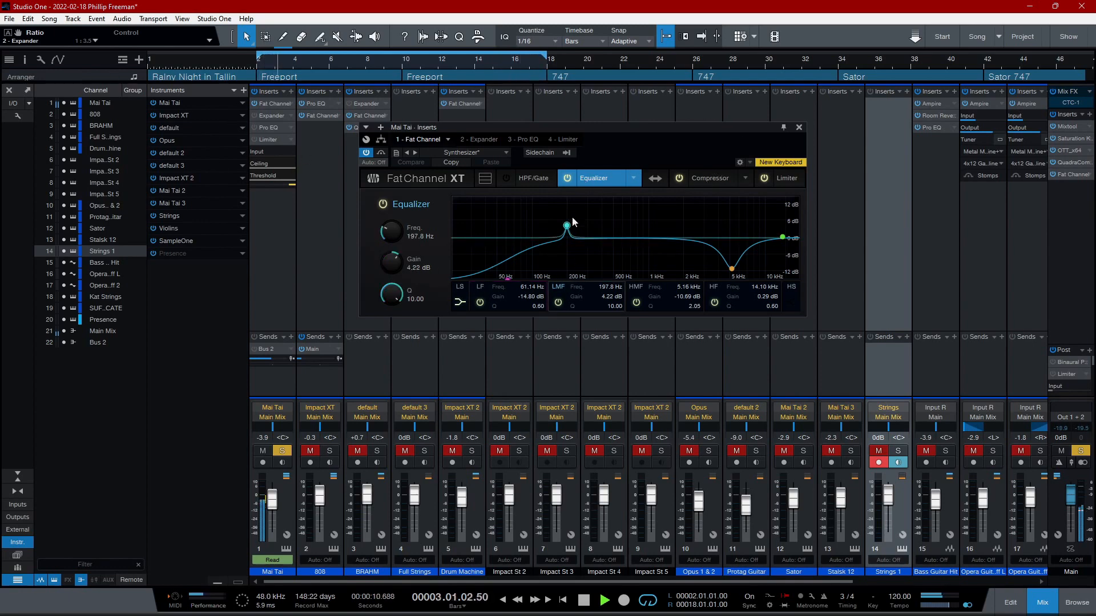
pyautogui.click(704, 179)
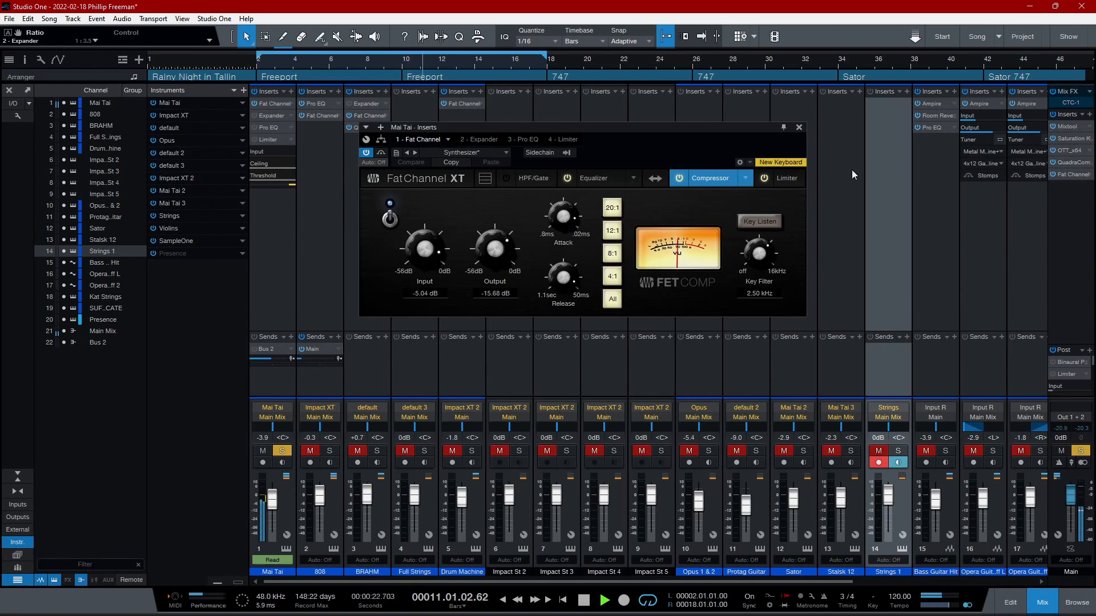
pyautogui.click(780, 178)
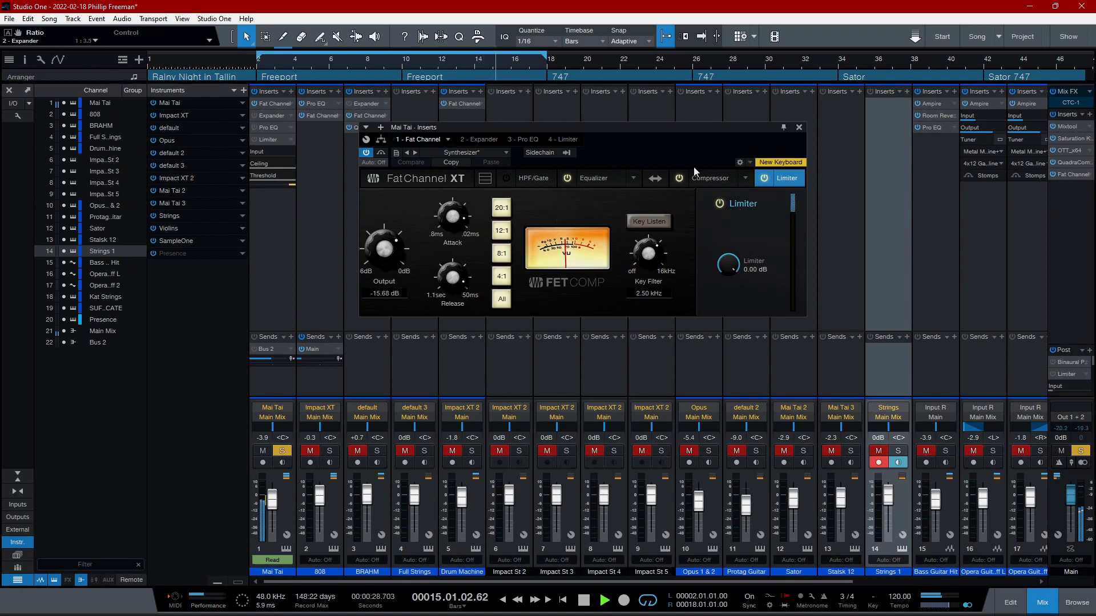
# - Bypass the Fat Channel for comparison, reactivate all inserts on the Mai Tai channel and close the insert window
pyautogui.click(366, 153)
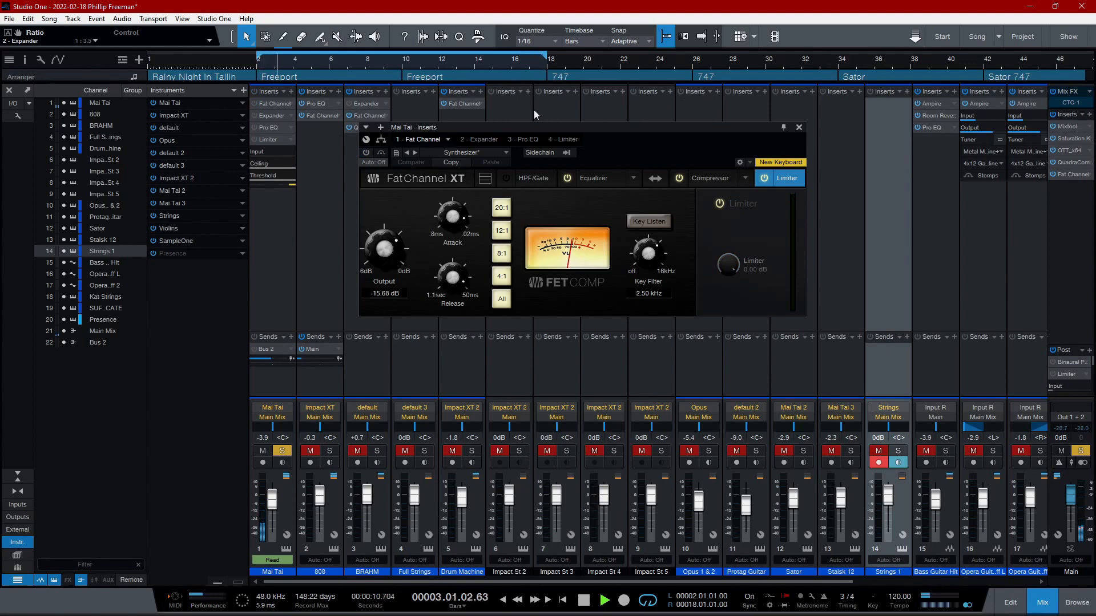
pyautogui.click(255, 92)
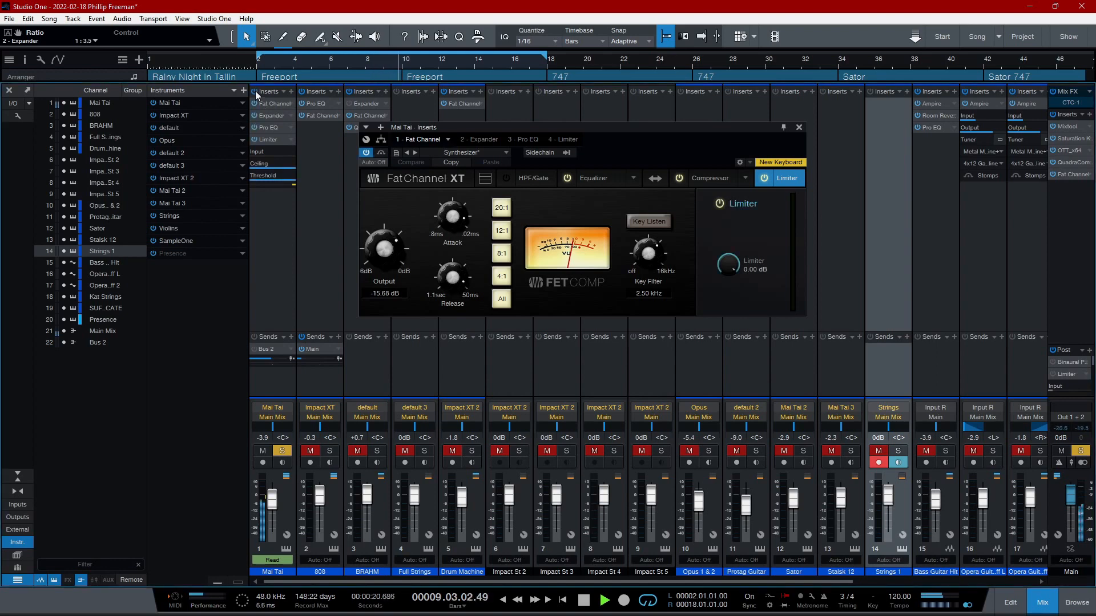
pyautogui.click(799, 127)
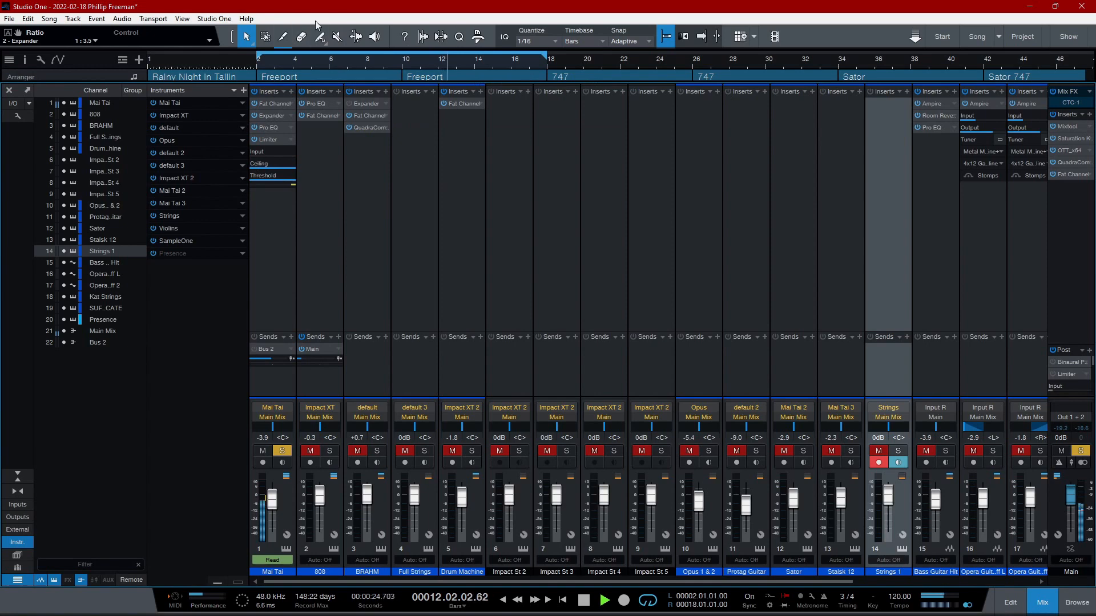
# - Return to the arrangement and open the Mai Tai track's instrument to check its Amp Env attack time
pyautogui.click(1043, 602)
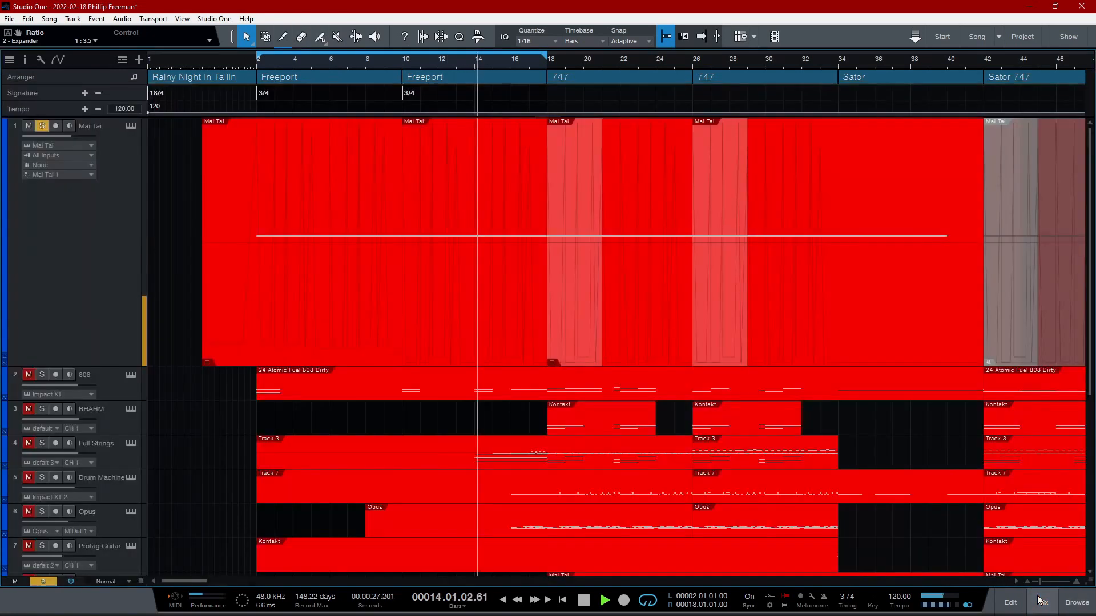
pyautogui.click(131, 126)
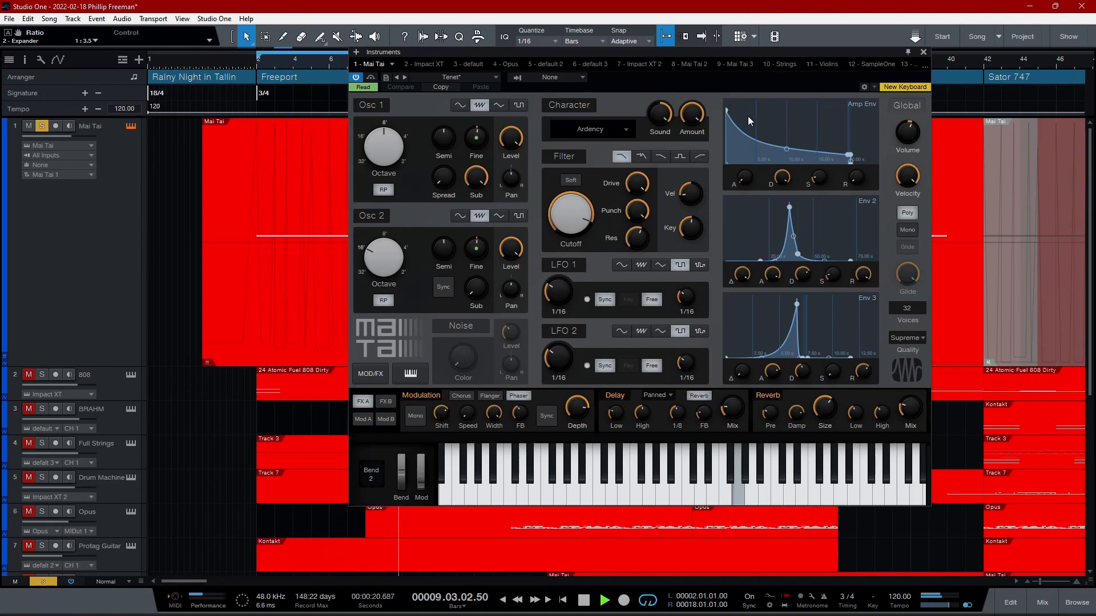
pyautogui.moveTo(747, 176)
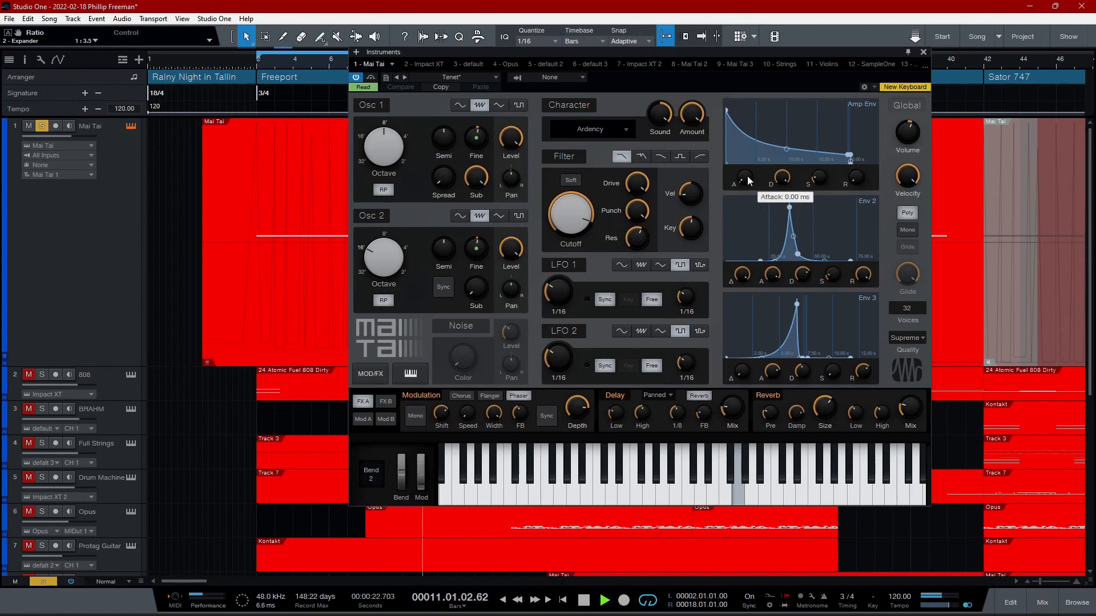
# - Audition longer Amp Env attack times of up to 20.00 s on the Mai Tai synth, and return the attack to 0.00 ms
pyautogui.moveTo(748, 177); pyautogui.dragTo(750, 74)
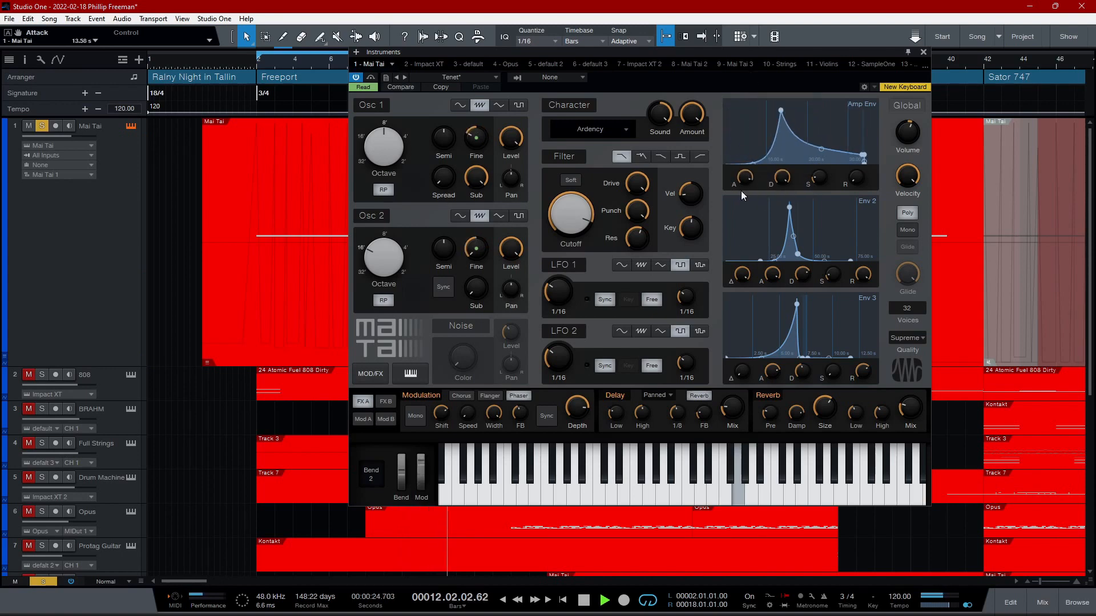
pyautogui.moveTo(748, 178); pyautogui.dragTo(749, 166)
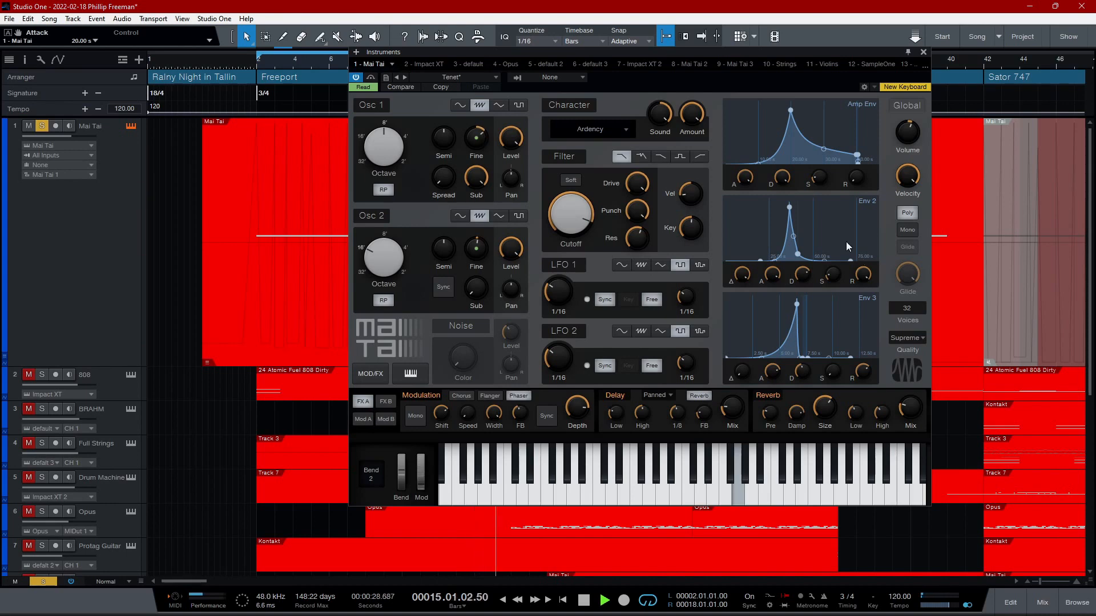
pyautogui.moveTo(745, 177); pyautogui.dragTo(743, 210)
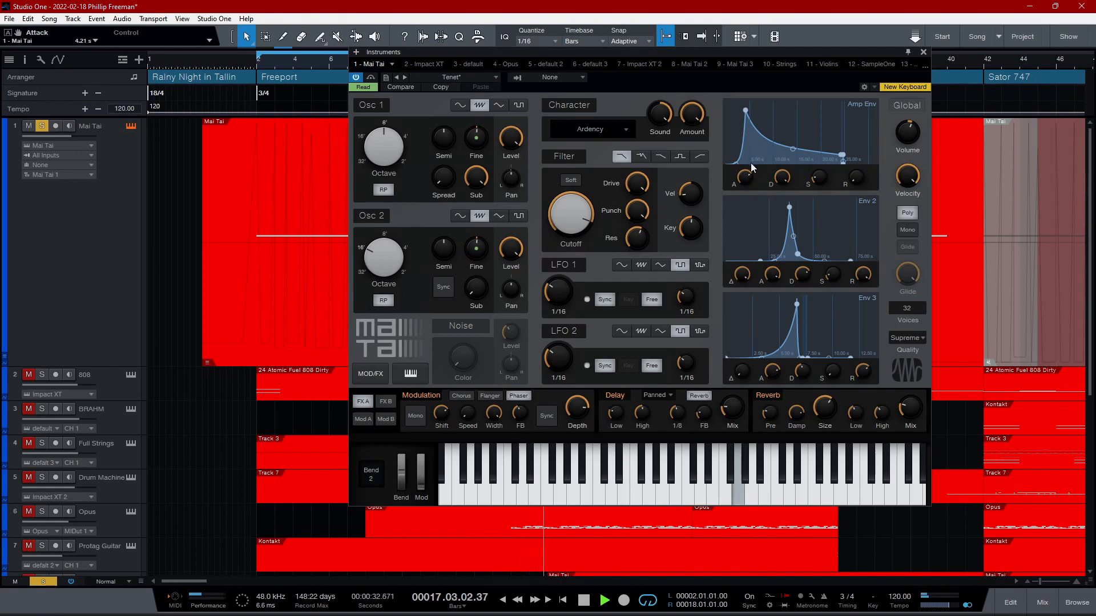
pyautogui.moveTo(746, 177); pyautogui.dragTo(742, 357)
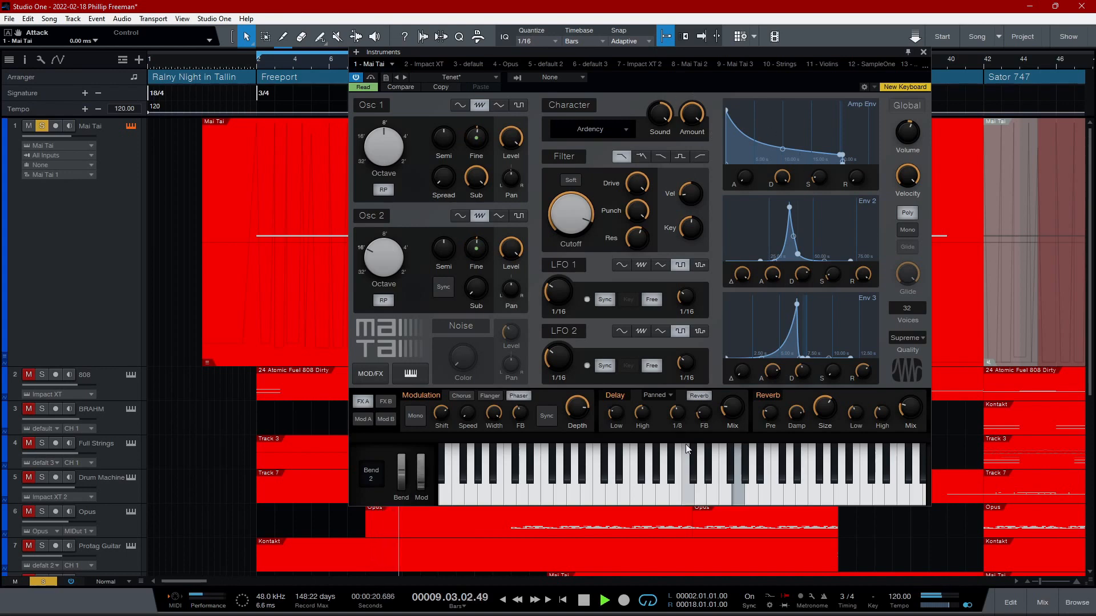
# - Examine the Mai Tai synth's effects on the FX A and FX B pages, ending on FX B
pyautogui.click(386, 402)
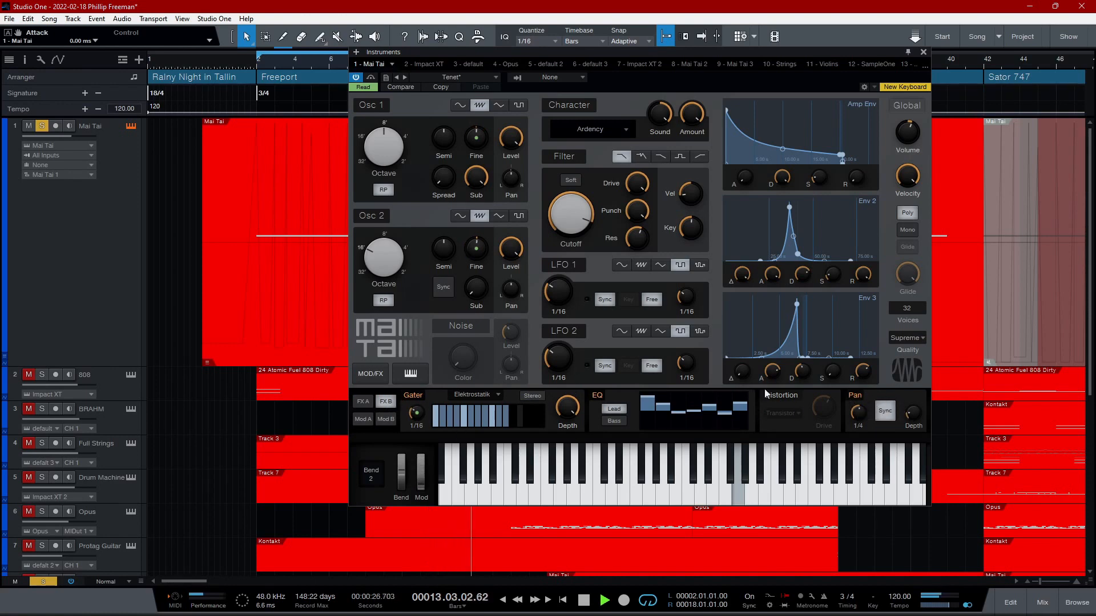
pyautogui.click(363, 403)
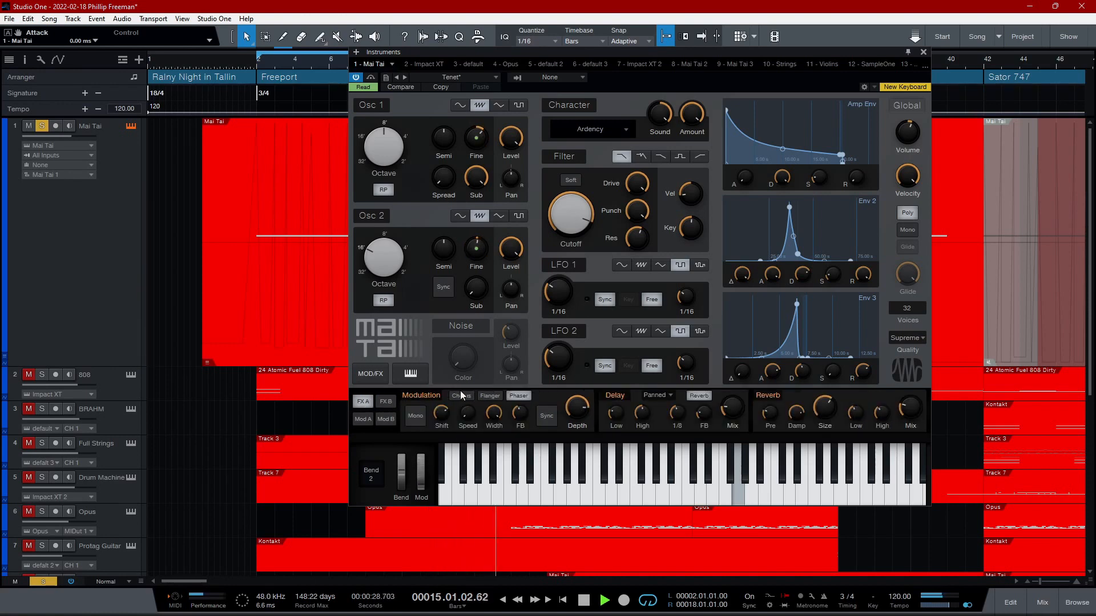
pyautogui.click(385, 402)
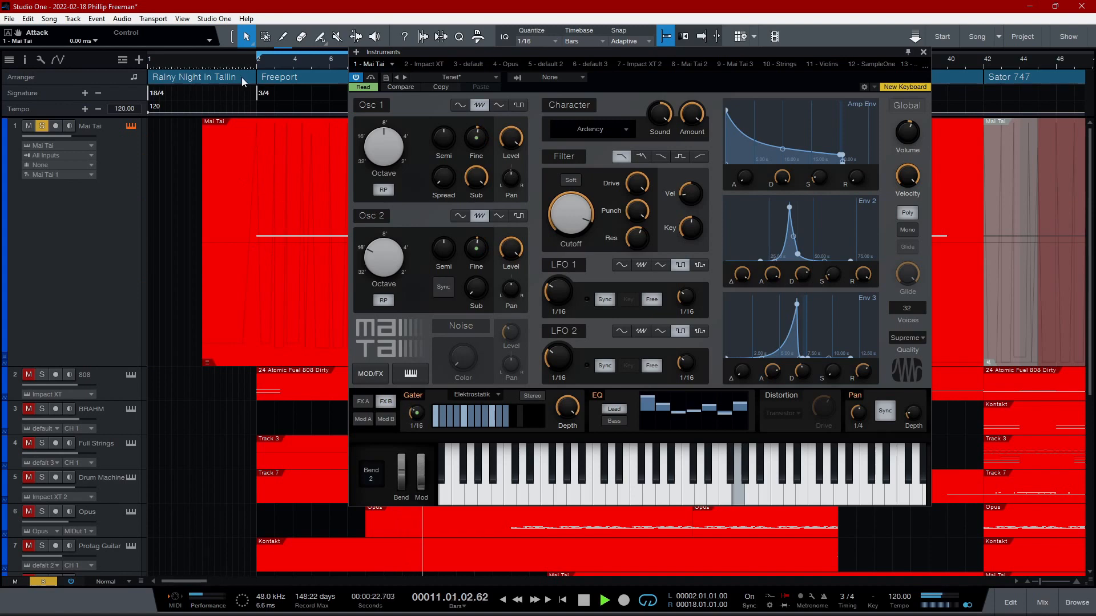
# - Show the Mai Tai track's automation and view the OSC 2 Tune envelope, ending with the OSC 1 Tune envelope displayed
pyautogui.rightClick(74, 211)
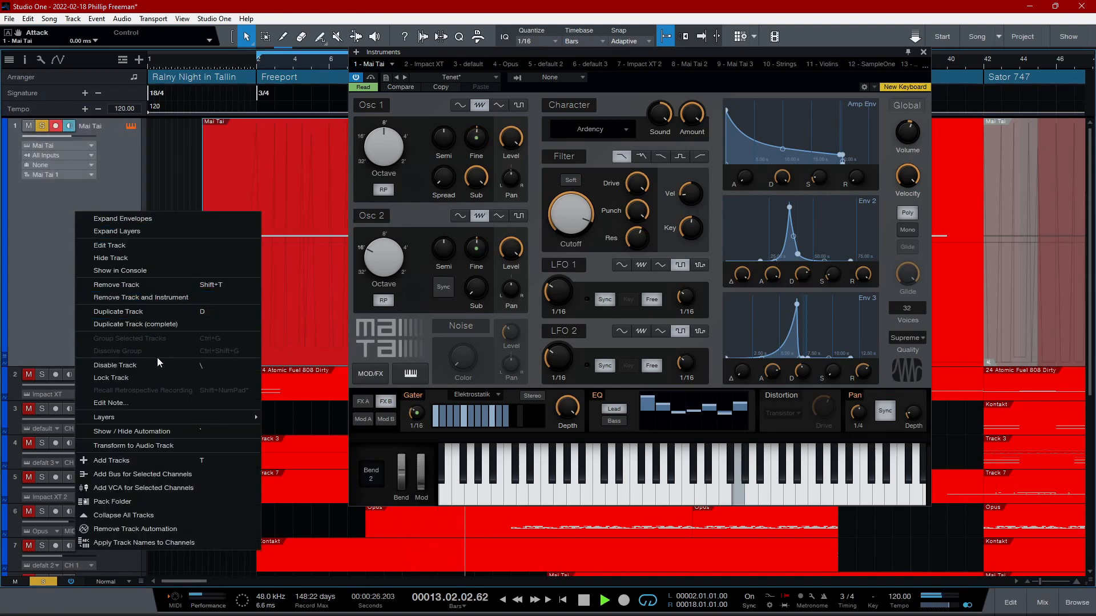
pyautogui.click(153, 432)
pyautogui.click(64, 136)
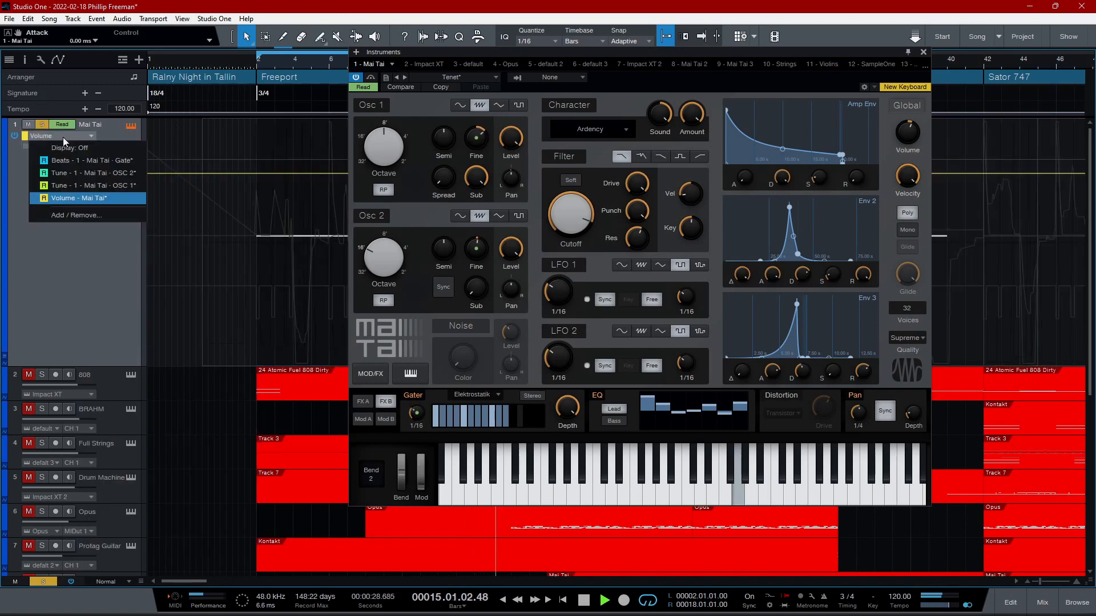
pyautogui.click(69, 173)
pyautogui.click(72, 137)
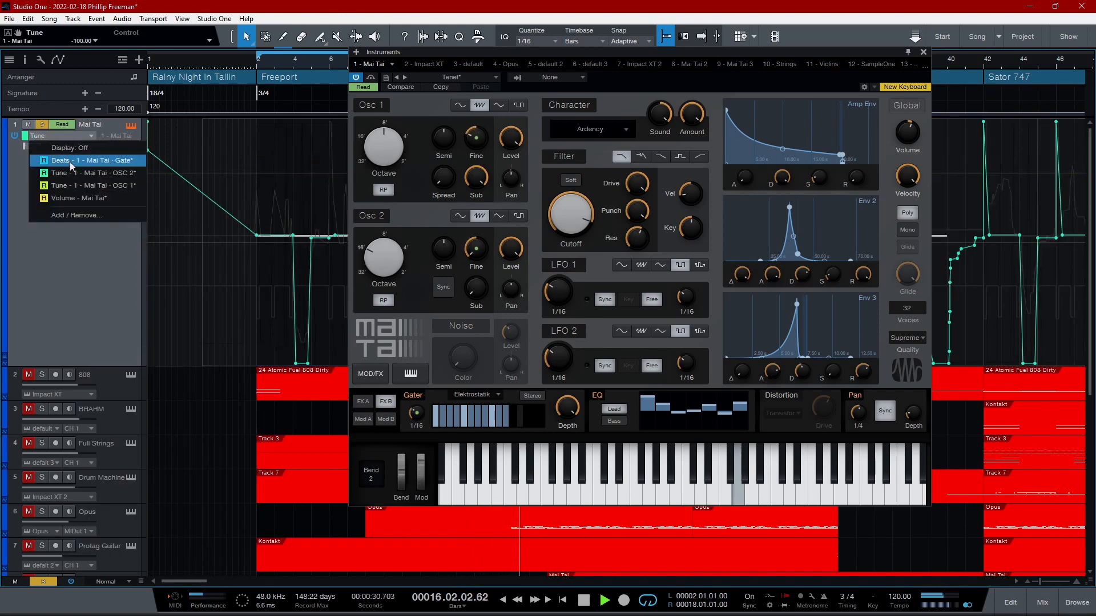
pyautogui.click(73, 186)
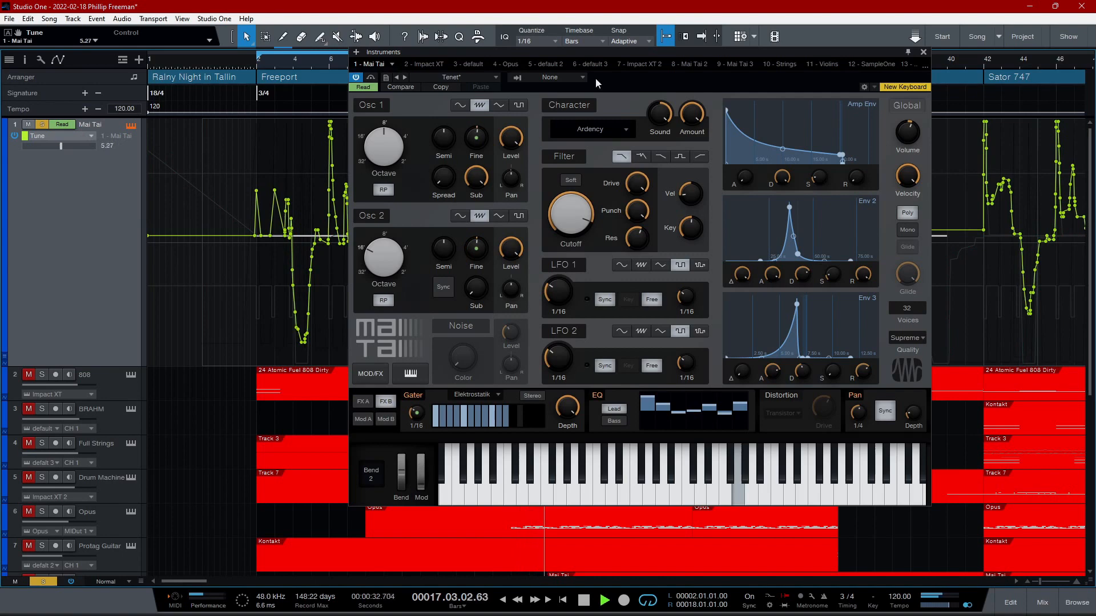
pyautogui.click(64, 135)
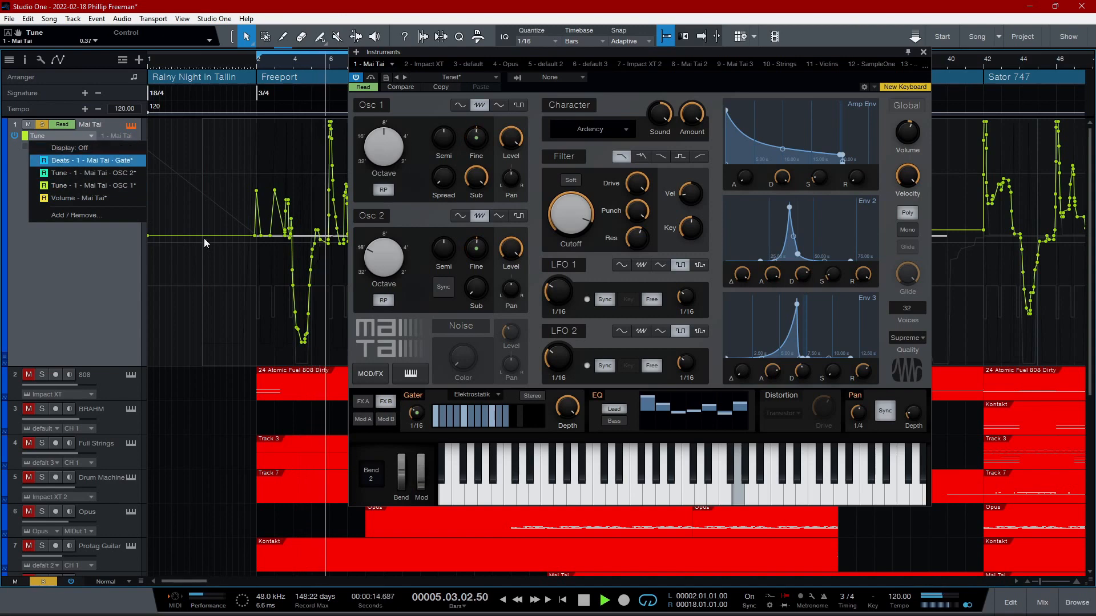
pyautogui.click(81, 274)
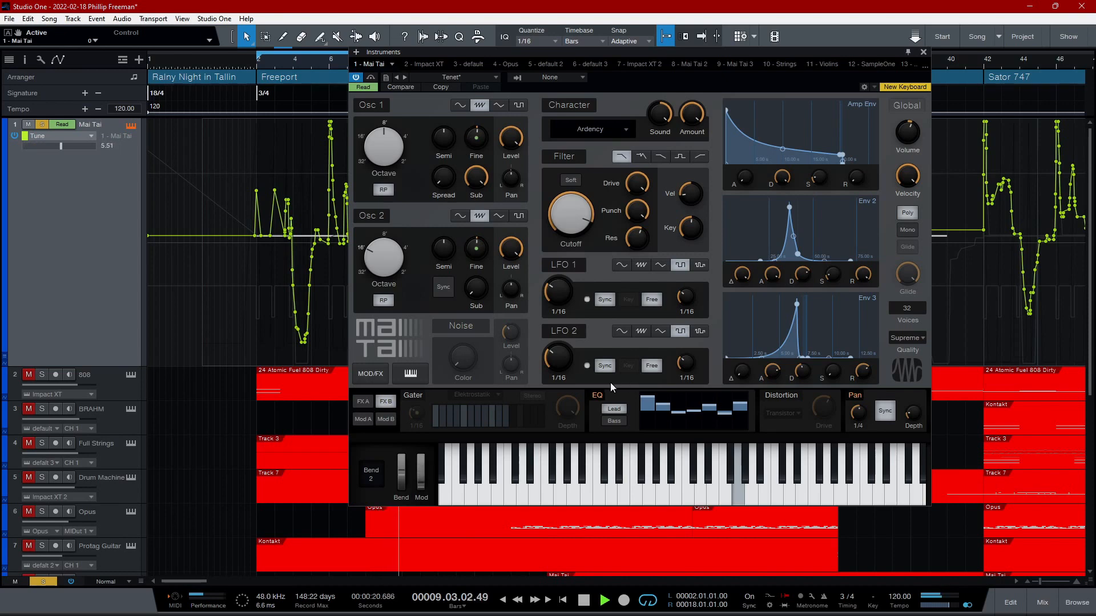
# - Turn the Mai Tai synth's Gater effect back on
pyautogui.click(419, 395)
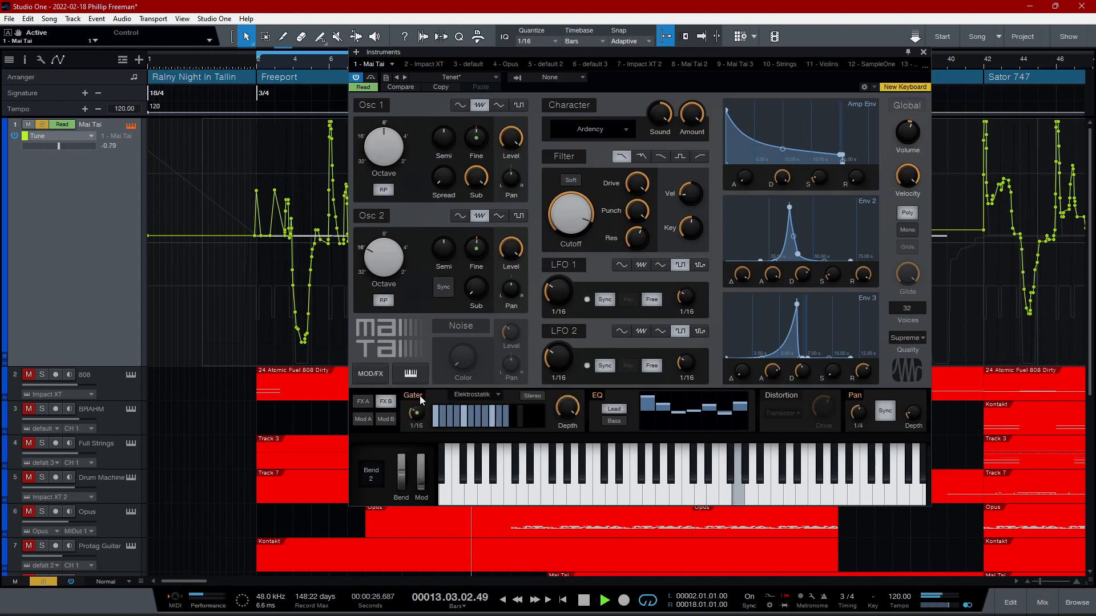
# - Bypass the Mai Tai synth's Filter module for comparison and turn it back on
pyautogui.moveTo(565, 405)
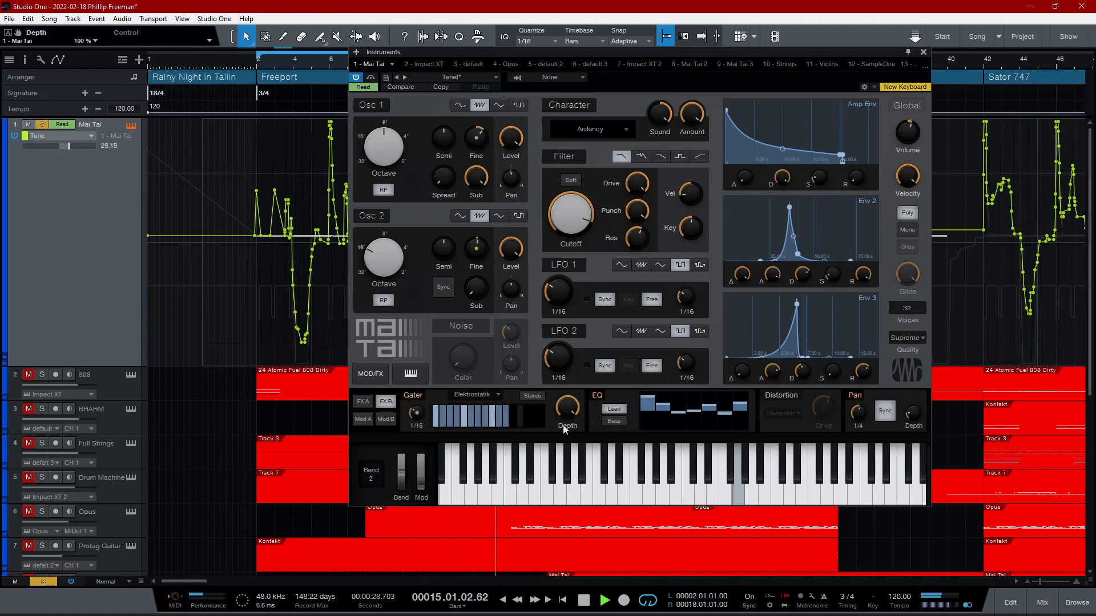
pyautogui.click(563, 157)
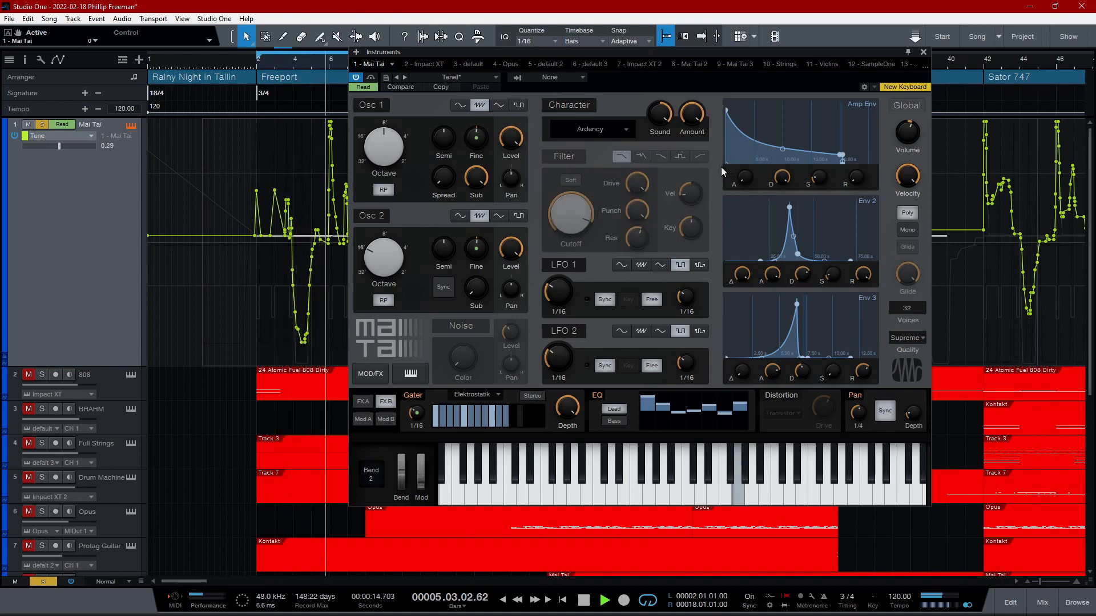
pyautogui.click(569, 155)
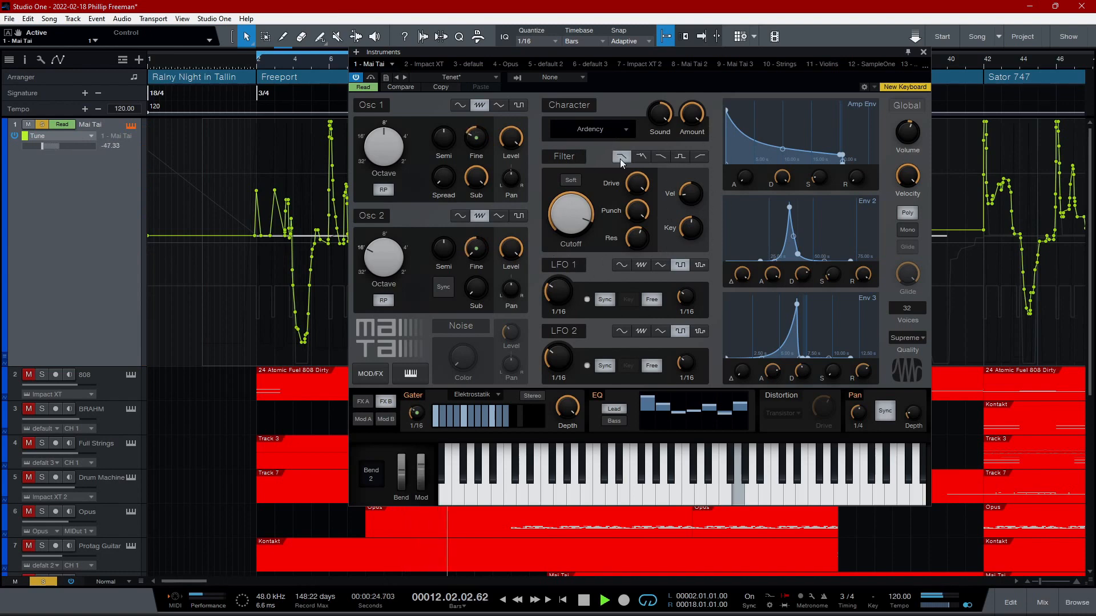
# - Check the Mai Tai track's list of automation envelopes and hide the track's automation
pyautogui.click(87, 135)
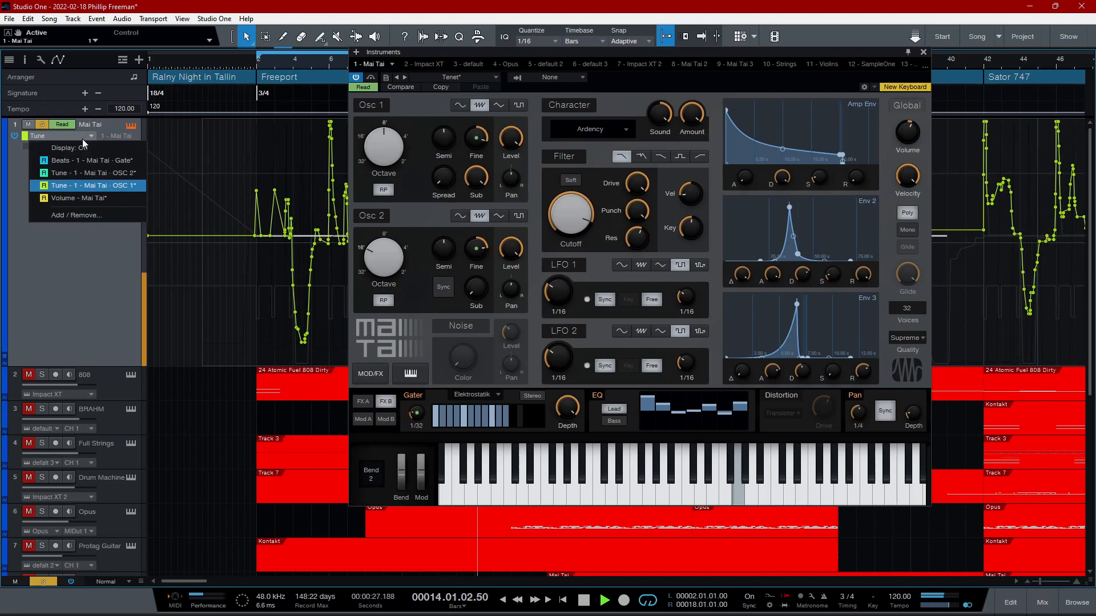
pyautogui.click(56, 259)
pyautogui.press('a')
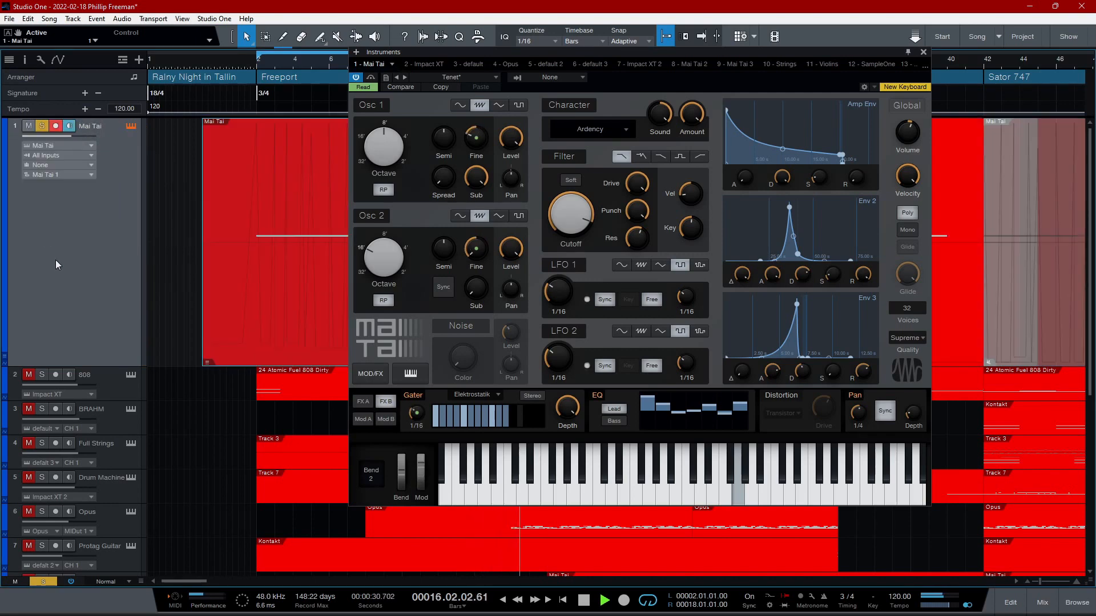
# - Open the first Mai Tai part in the note editor, view its Modulation lane with the synth window closed, and close the editor
pyautogui.doubleClick(269, 212)
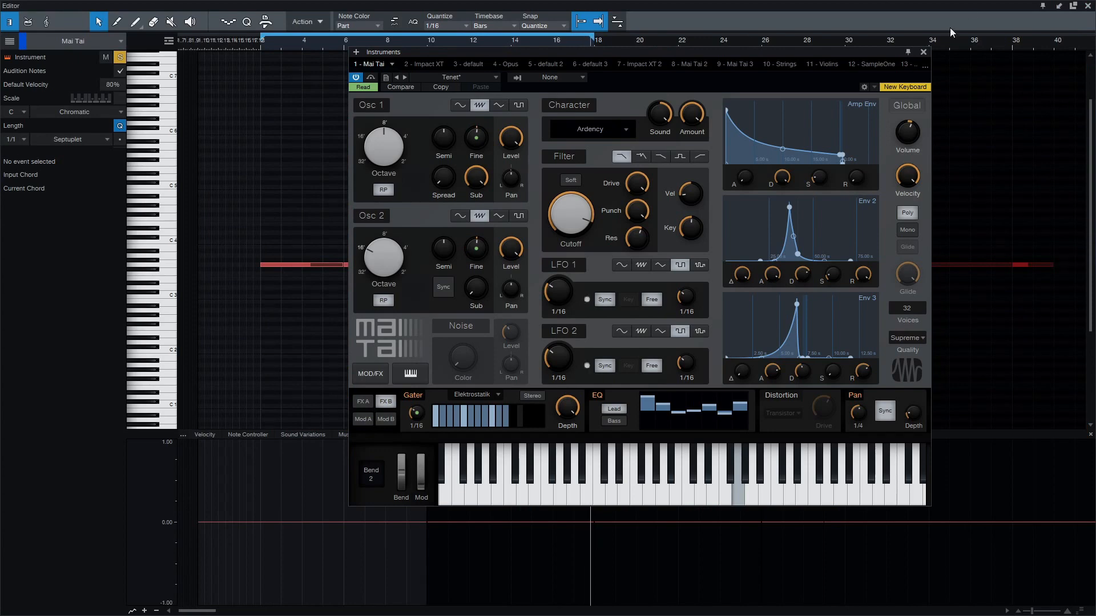
pyautogui.click(924, 52)
pyautogui.click(401, 435)
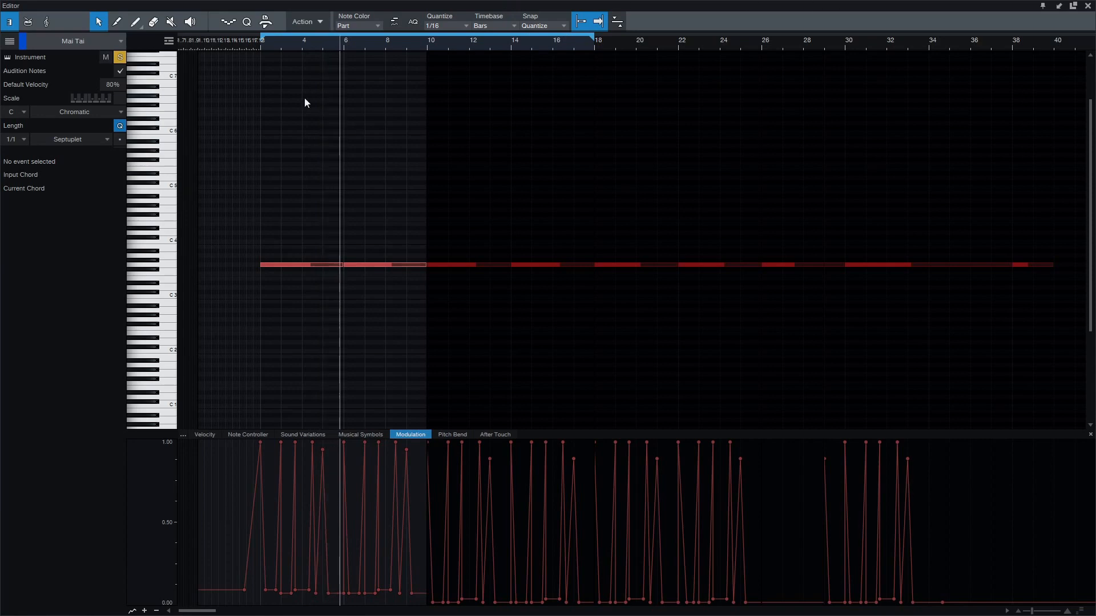
pyautogui.click(1087, 6)
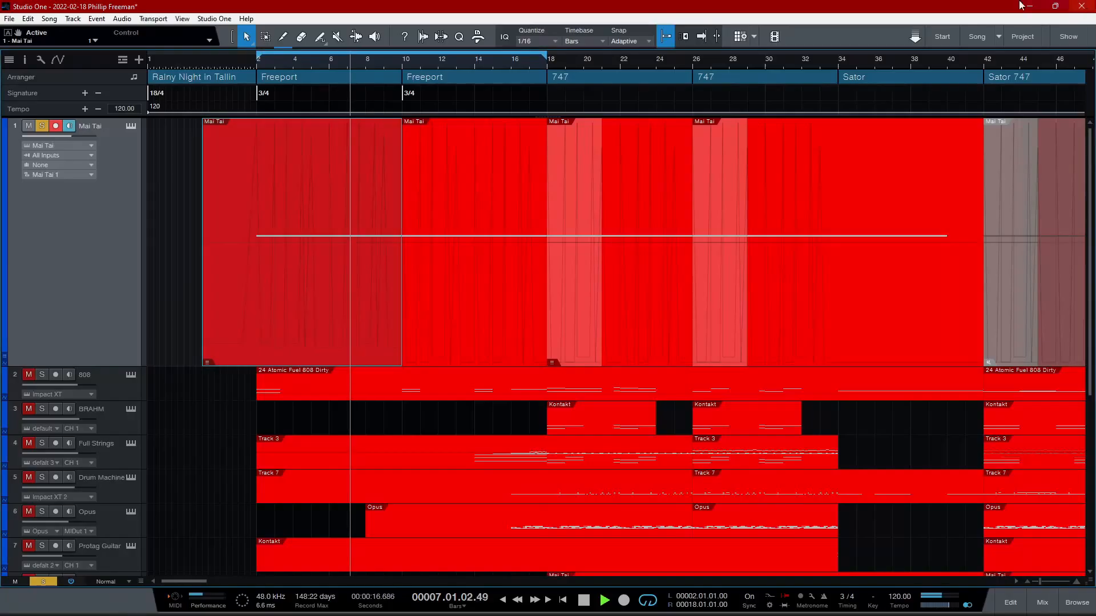
# - Reopen the Mai Tai synth on its FX A page and show the track's automation again
pyautogui.click(131, 125)
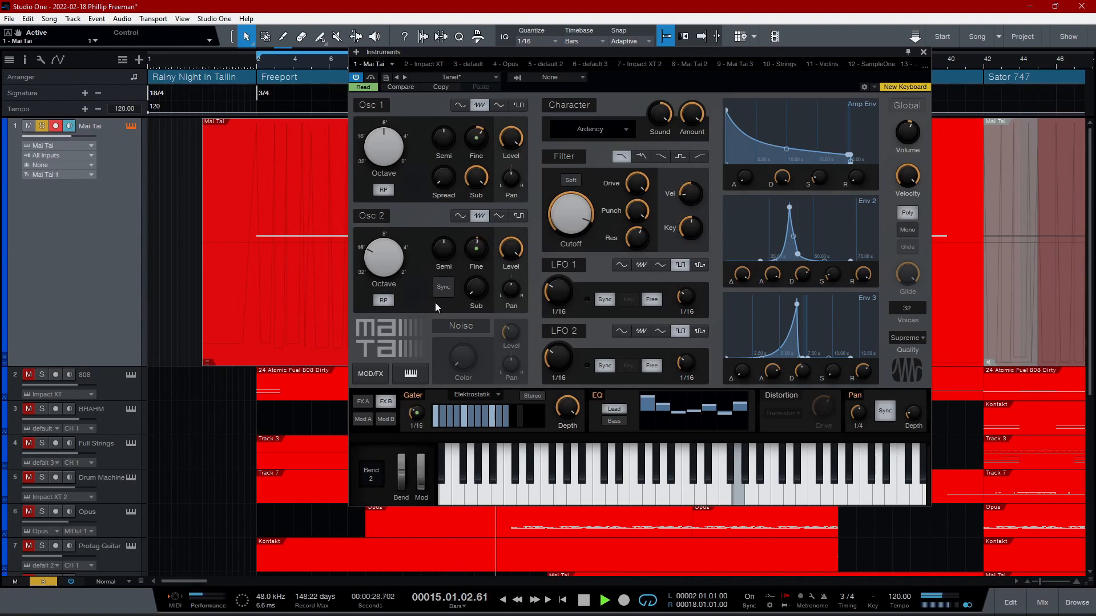
pyautogui.click(361, 402)
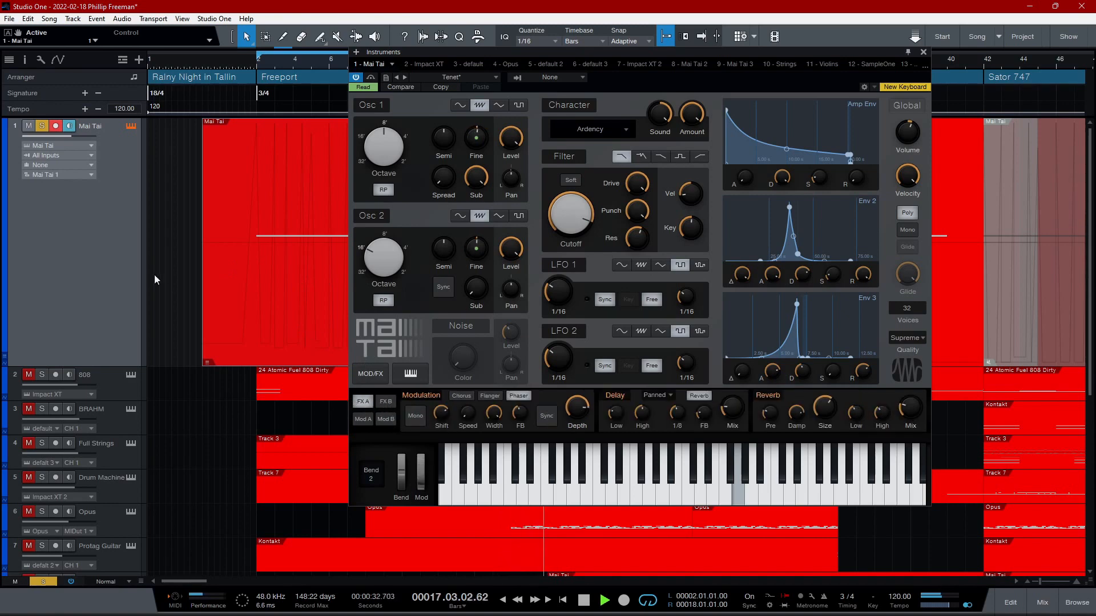
pyautogui.rightClick(68, 232)
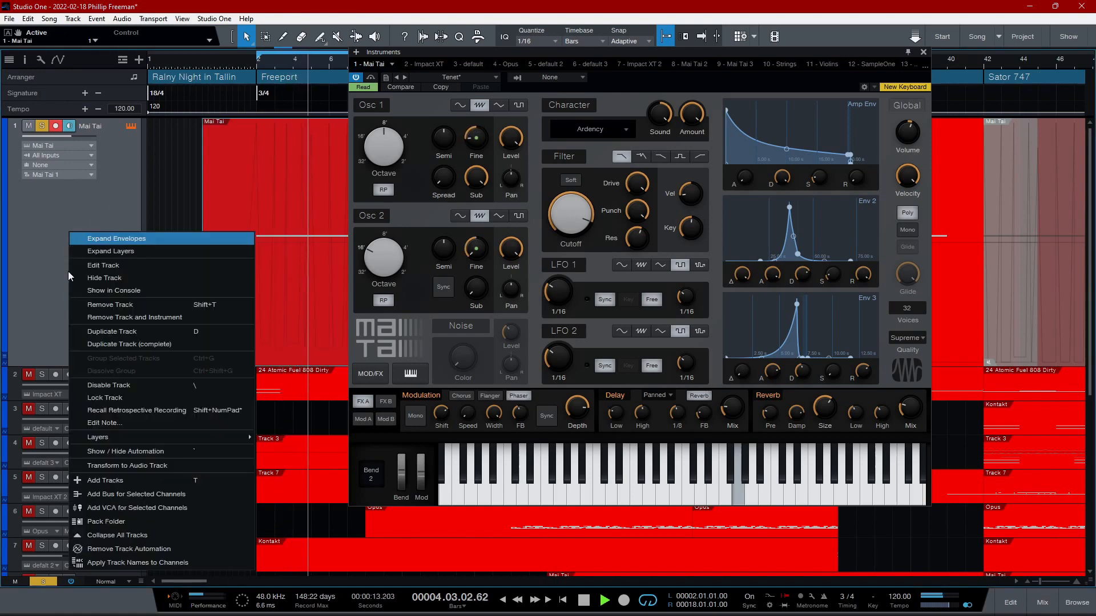
pyautogui.click(108, 451)
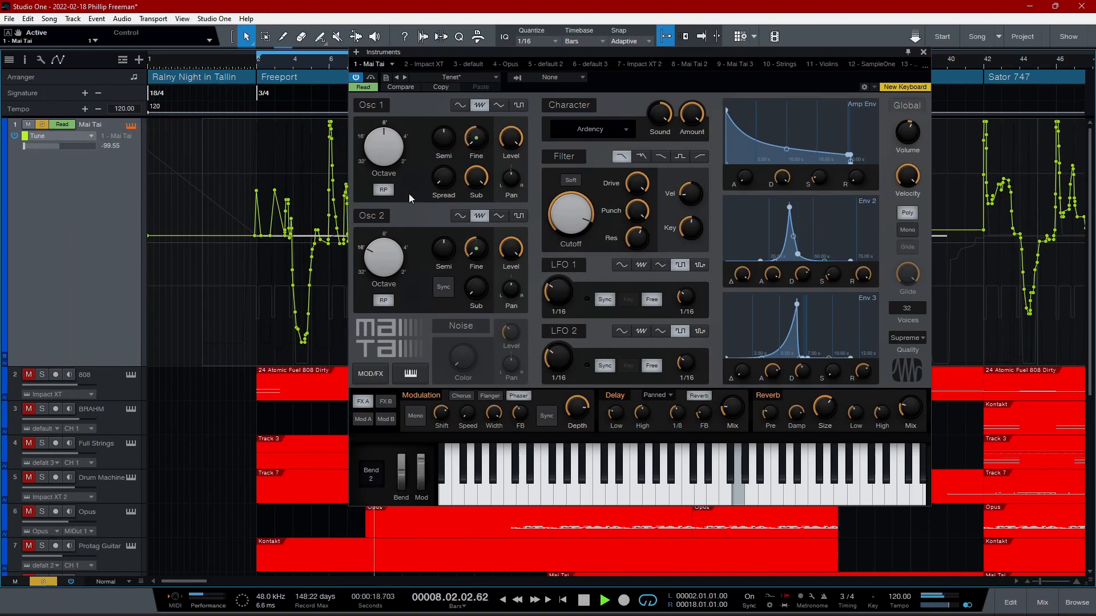
# - Compare the Mai Tai track's OSC 2 and OSC 1 Tune envelopes, ending with the OSC 2 Tune envelope displayed
pyautogui.click(92, 136)
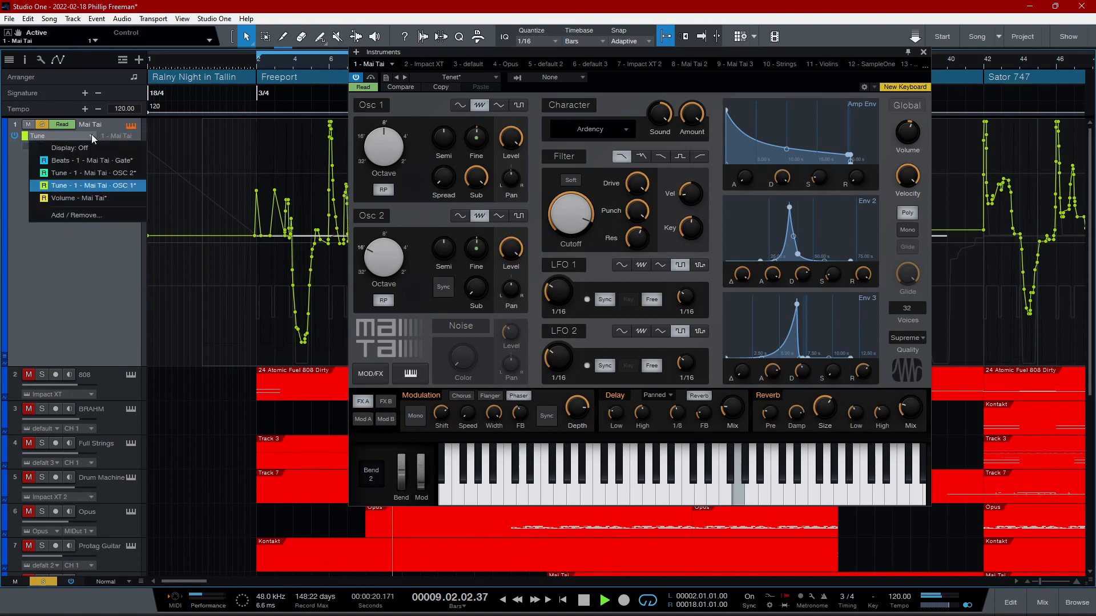
pyautogui.click(78, 174)
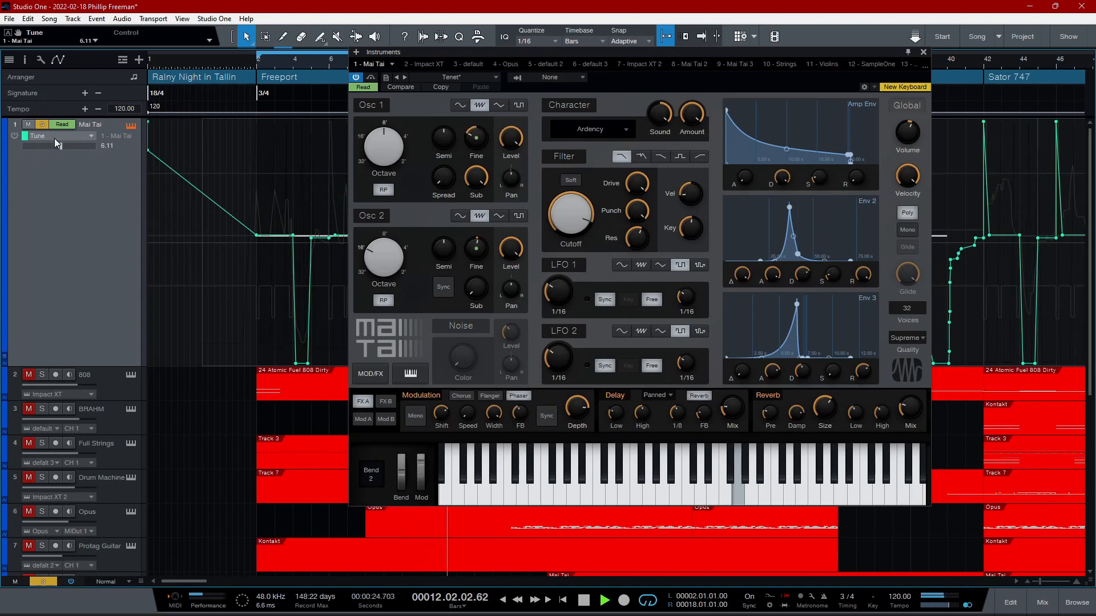
pyautogui.click(54, 138)
pyautogui.click(61, 181)
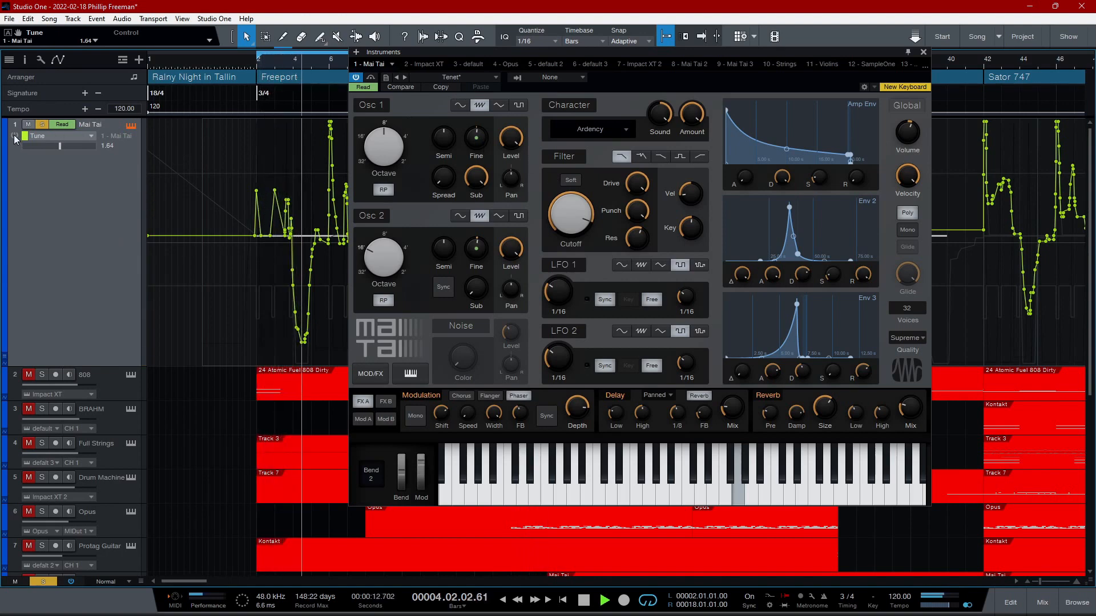
pyautogui.click(67, 135)
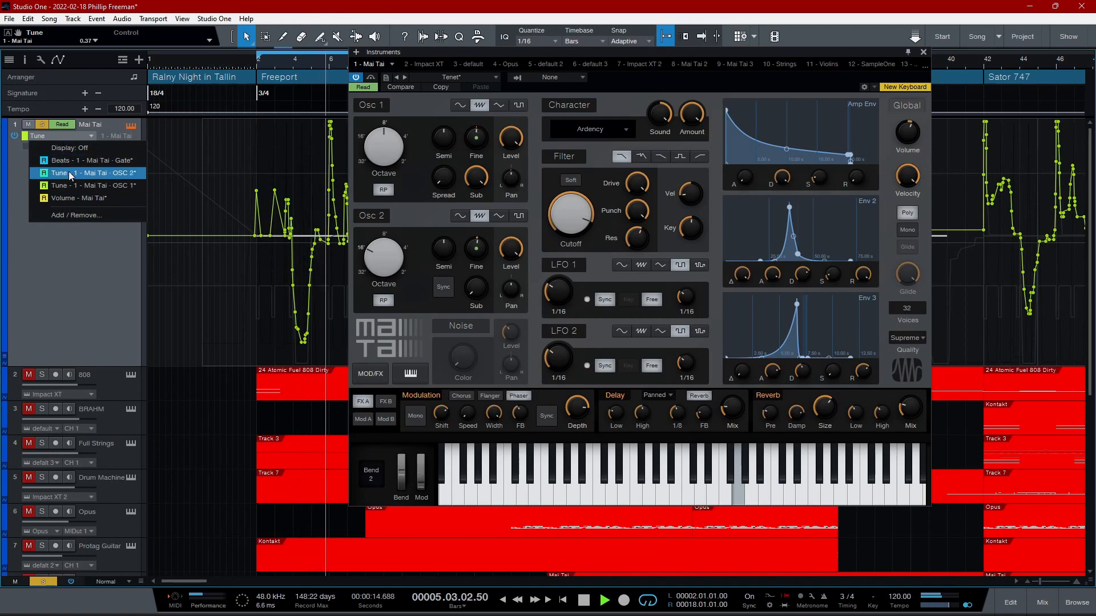
pyautogui.click(68, 172)
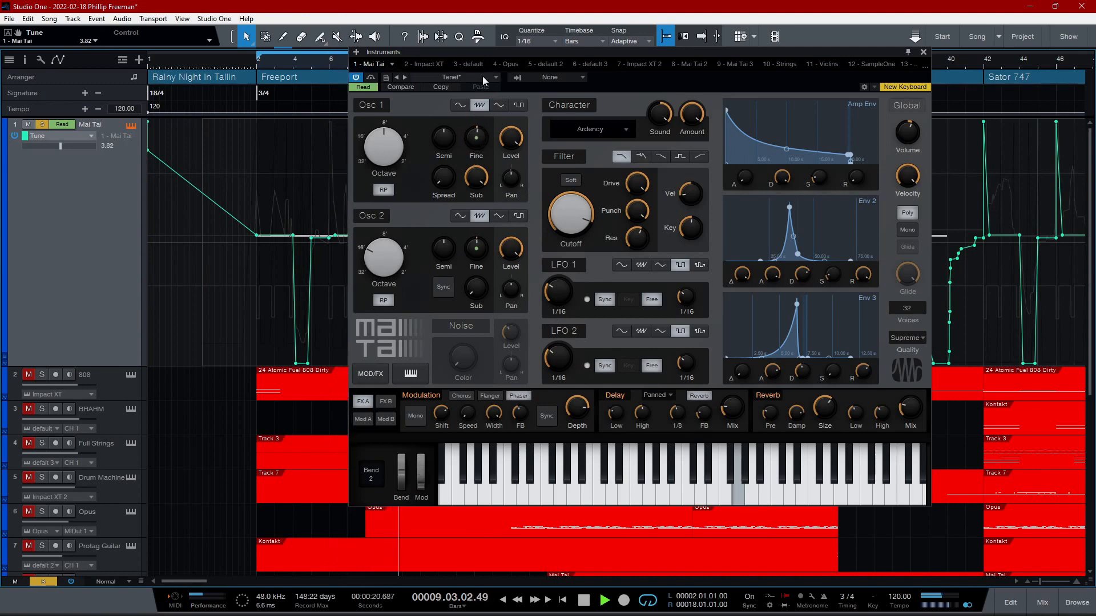
# - Close the synth window and display the OSC 1 Tune envelope across the Mai Tai track
pyautogui.click(923, 52)
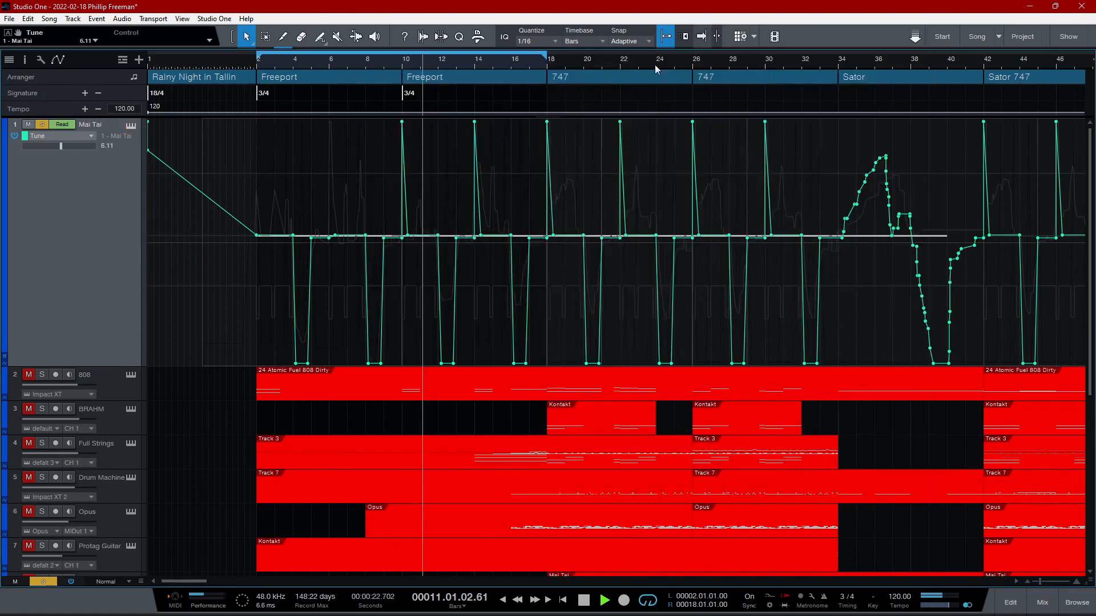
pyautogui.click(90, 136)
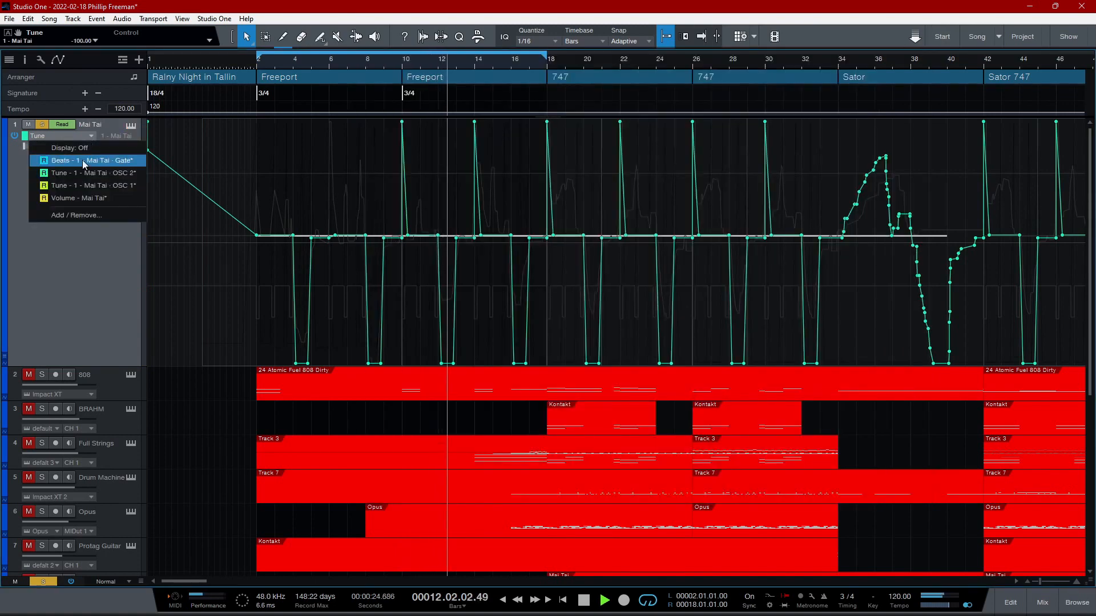
pyautogui.click(83, 153)
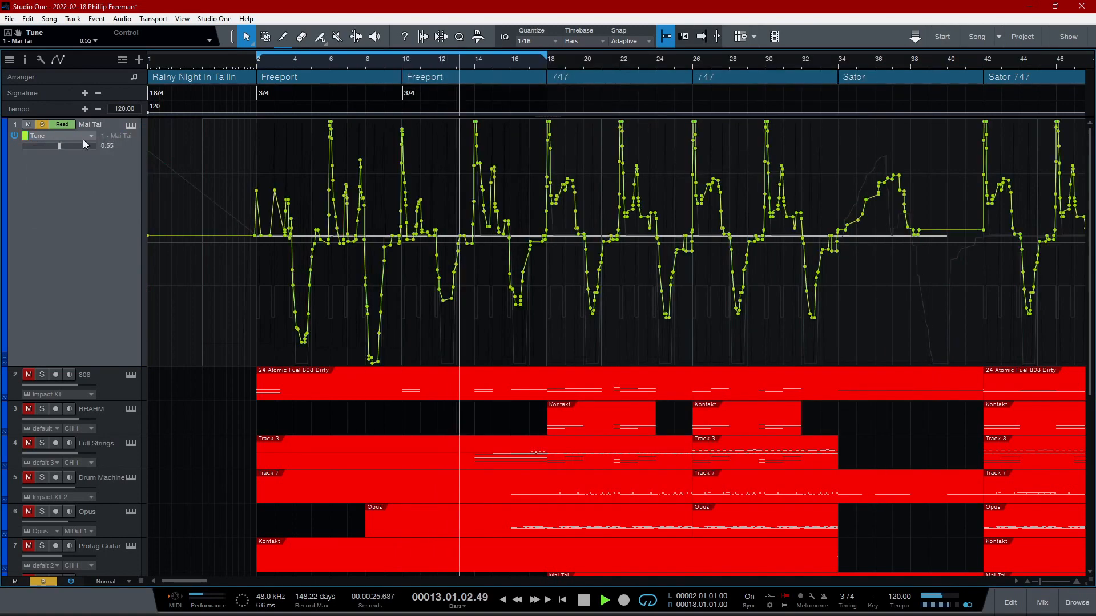
# - Reopen the Mai Tai synth, examine its Gater, EQ and Pan effects on FX B, and return to FX A
pyautogui.click(130, 124)
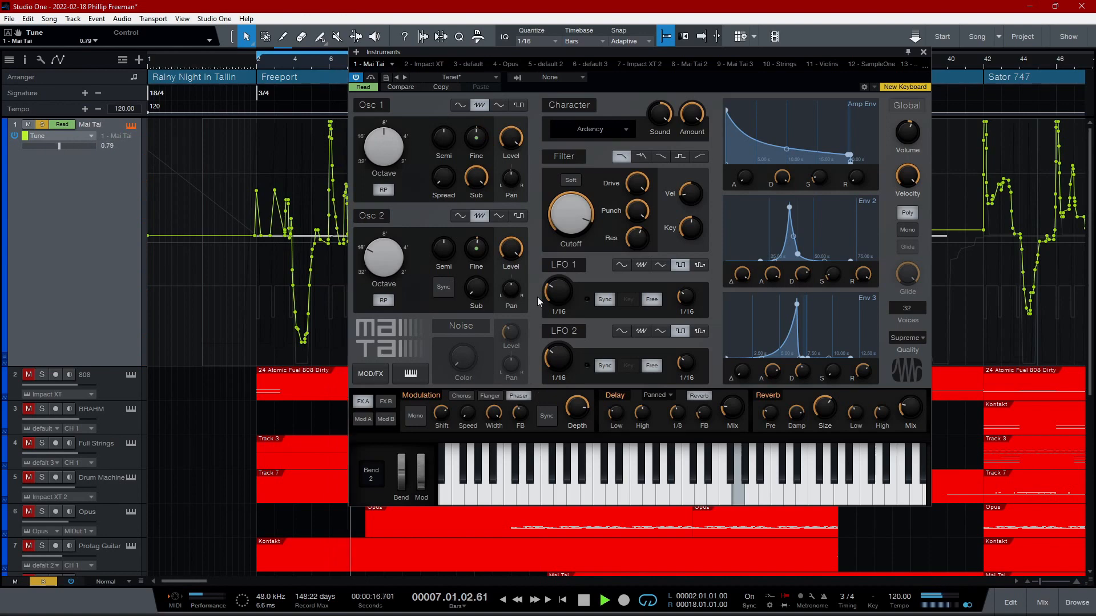
pyautogui.click(386, 401)
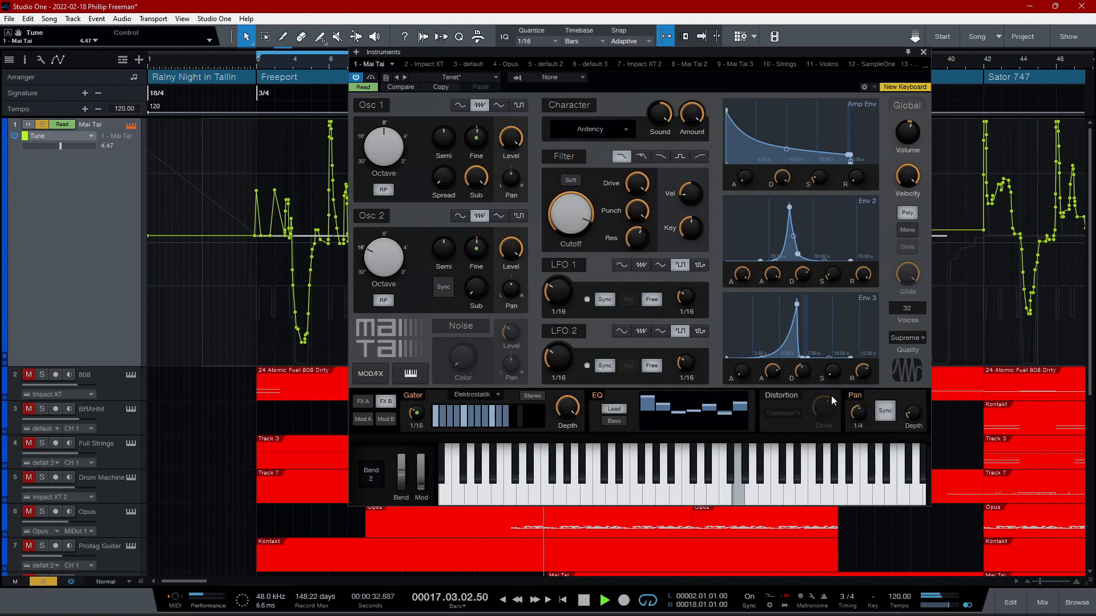
pyautogui.click(364, 401)
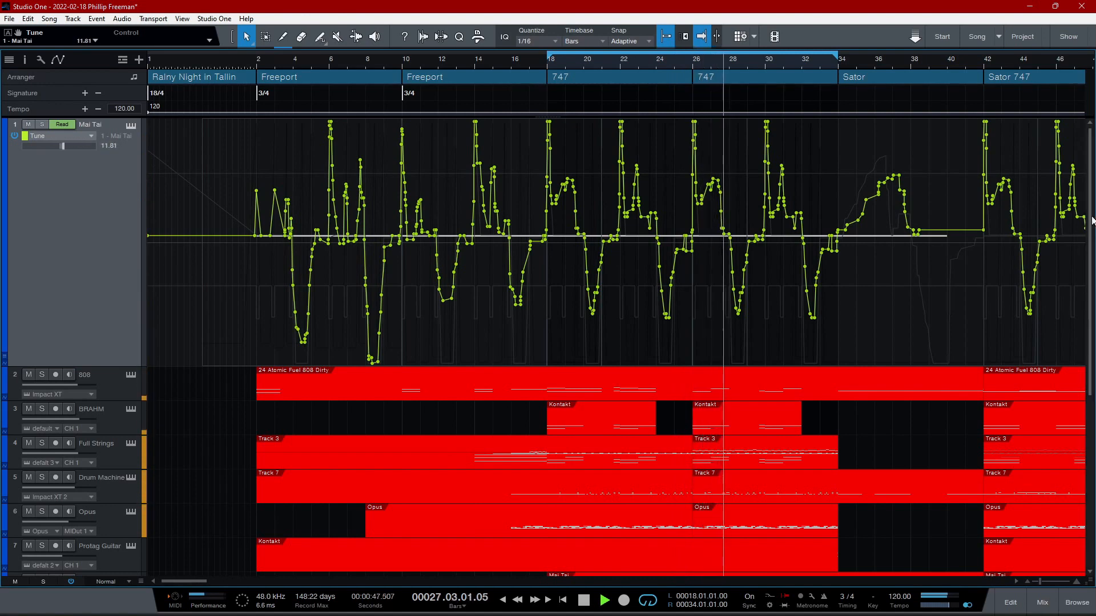
# - Solo the 808 and BRAHM tracks together
pyautogui.moveTo(1092, 220)
pyautogui.mouseDown()
pyautogui.moveTo(1093, 340)
pyautogui.moveTo(1086, 211)
pyautogui.mouseUp()
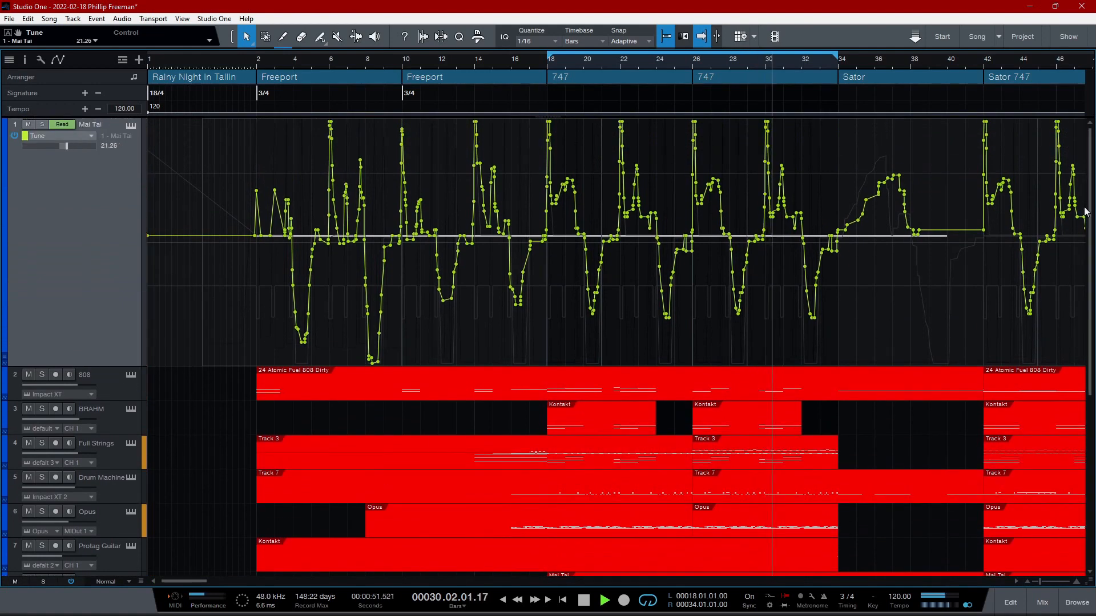
pyautogui.click(42, 375)
pyautogui.click(42, 411)
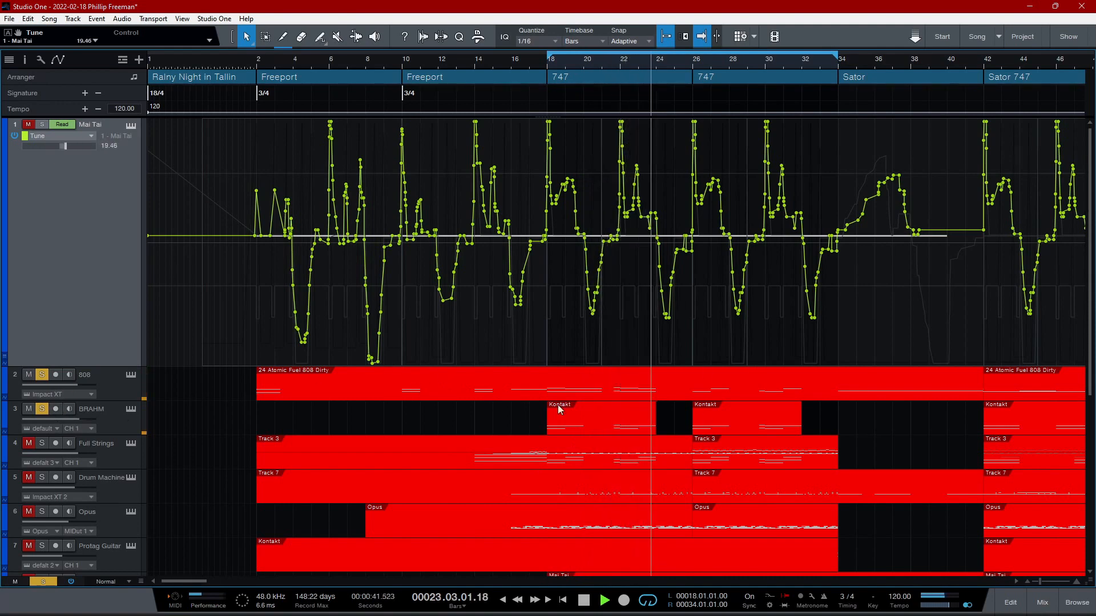
# - Show the 808 track's Impact XT instrument with its Dirty 808 pads, and close it
pyautogui.click(131, 378)
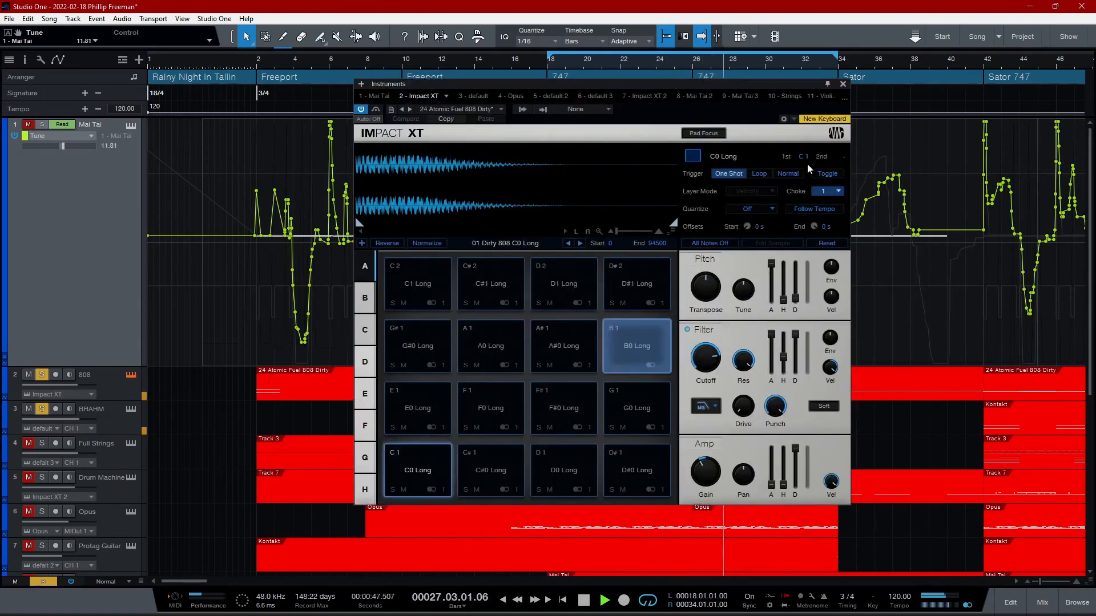
pyautogui.click(843, 84)
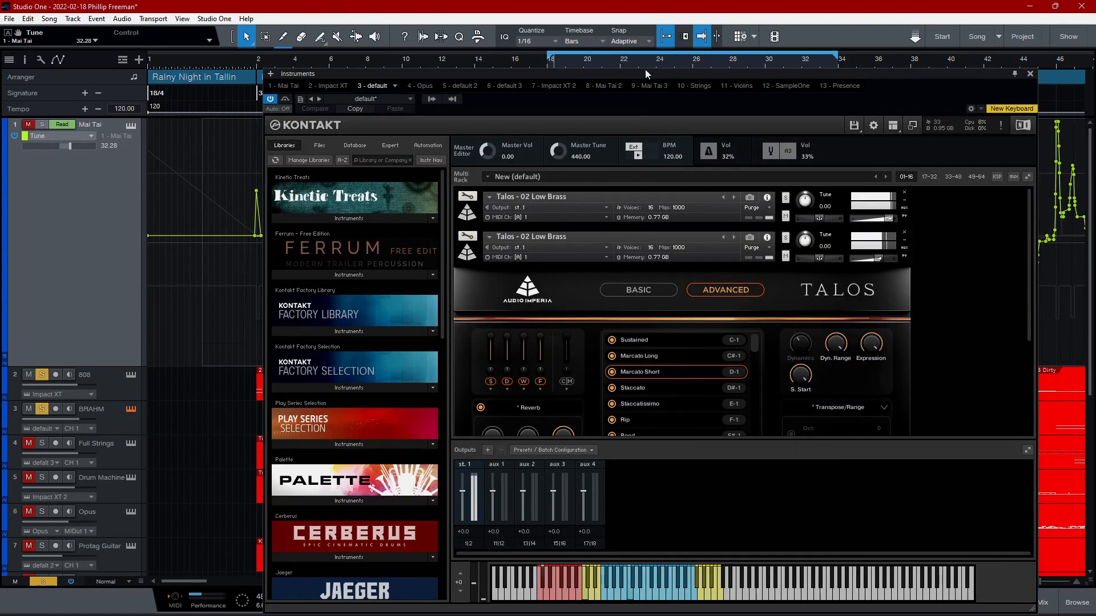
# - Examine both Talos Low Brass instruments in the BRAHM track's Kontakt, and expand the 11 Low Brass + Low Strings Octaves instrument
pyautogui.moveTo(645, 70); pyautogui.dragTo(639, 20)
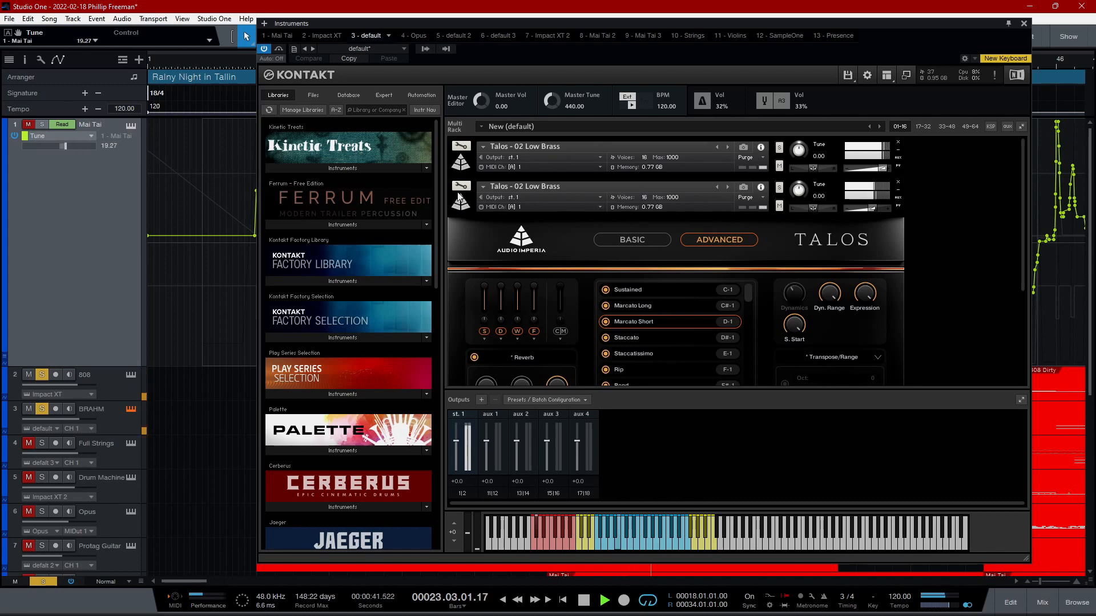
pyautogui.click(455, 164)
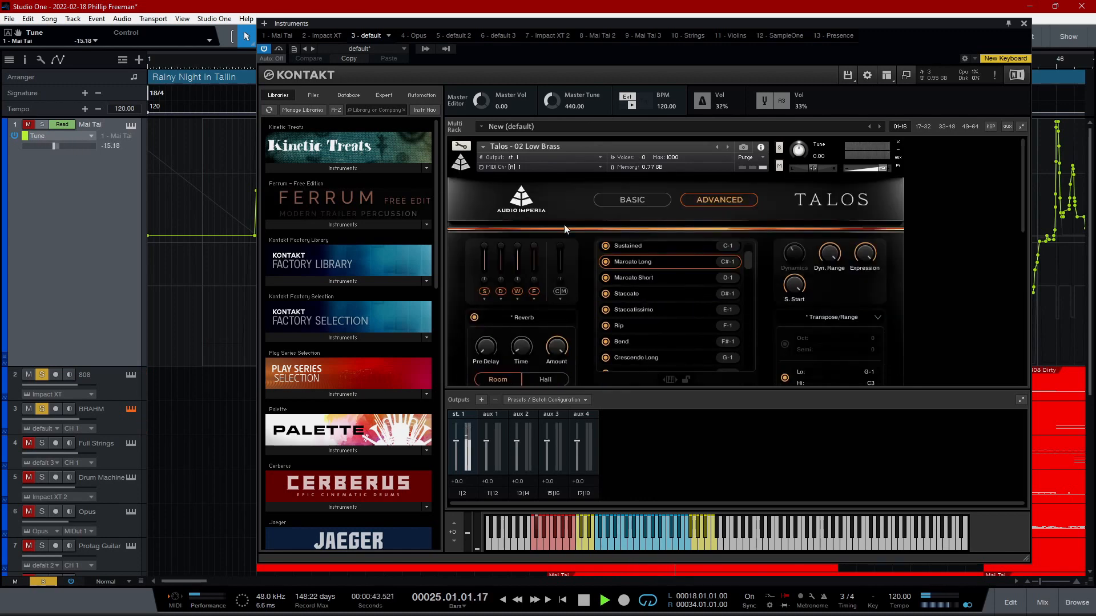
pyautogui.click(458, 166)
pyautogui.click(461, 209)
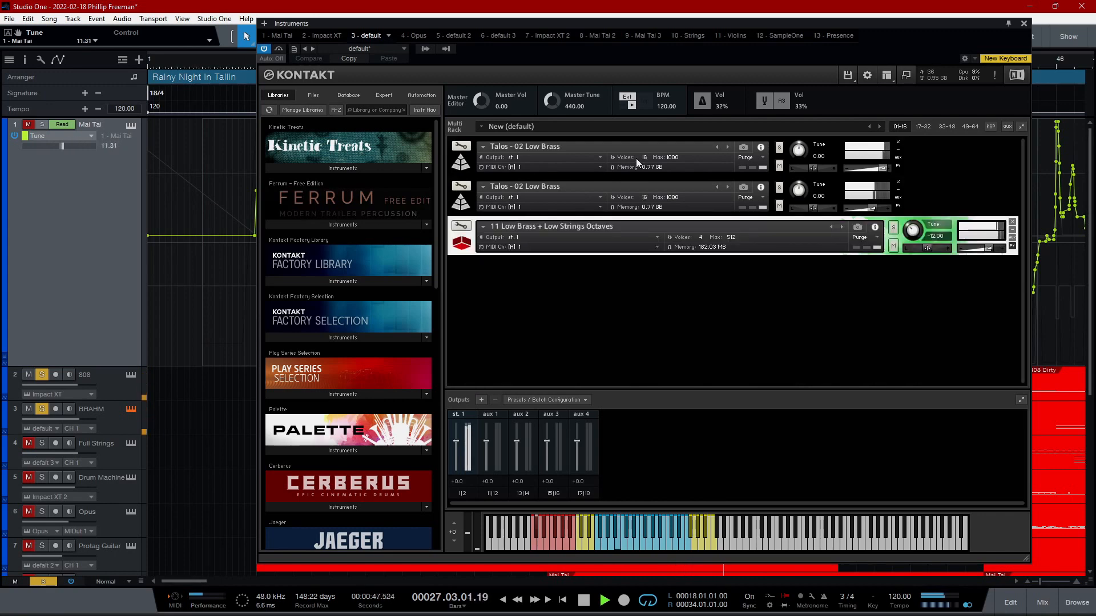
pyautogui.click(460, 165)
pyautogui.click(460, 165)
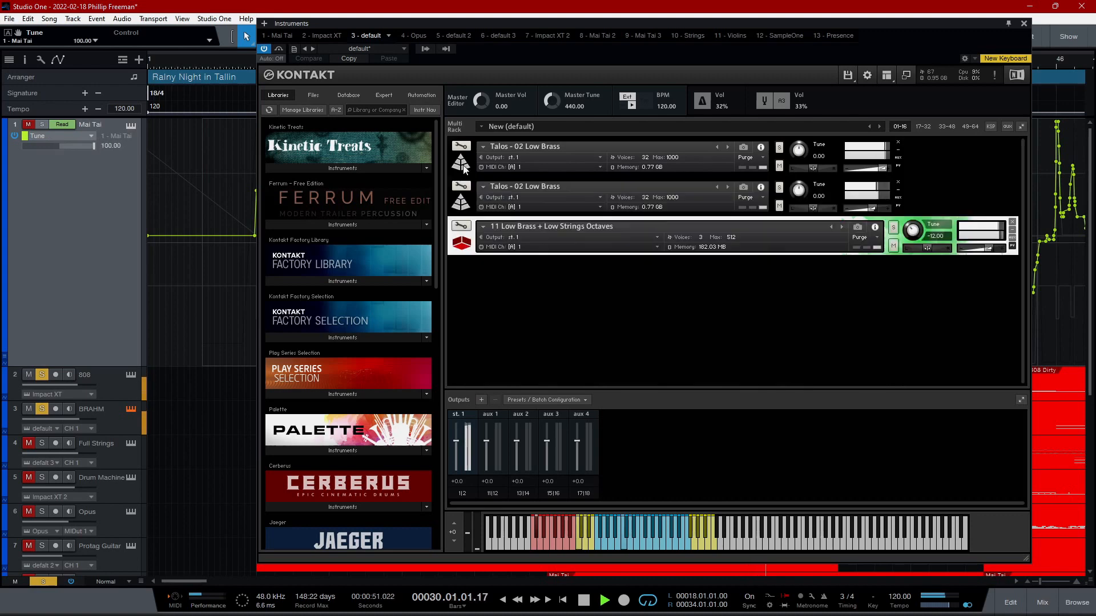
pyautogui.click(467, 248)
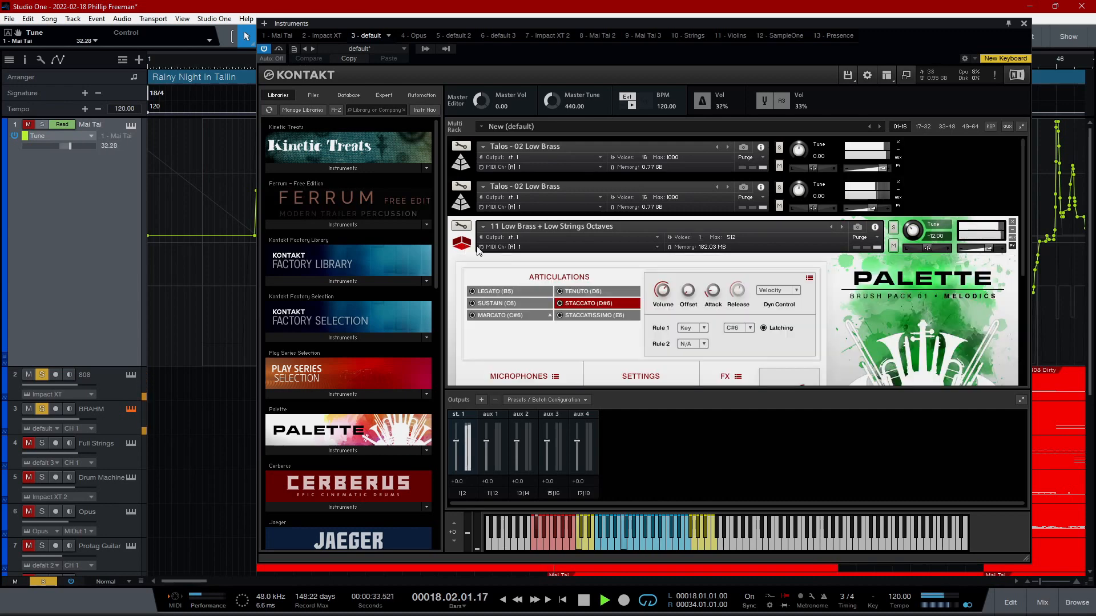
# - Audition the 11 Low Brass + Low Strings Octaves instrument soloed within Kontakt, unsolo it, and close Kontakt
pyautogui.click(607, 308)
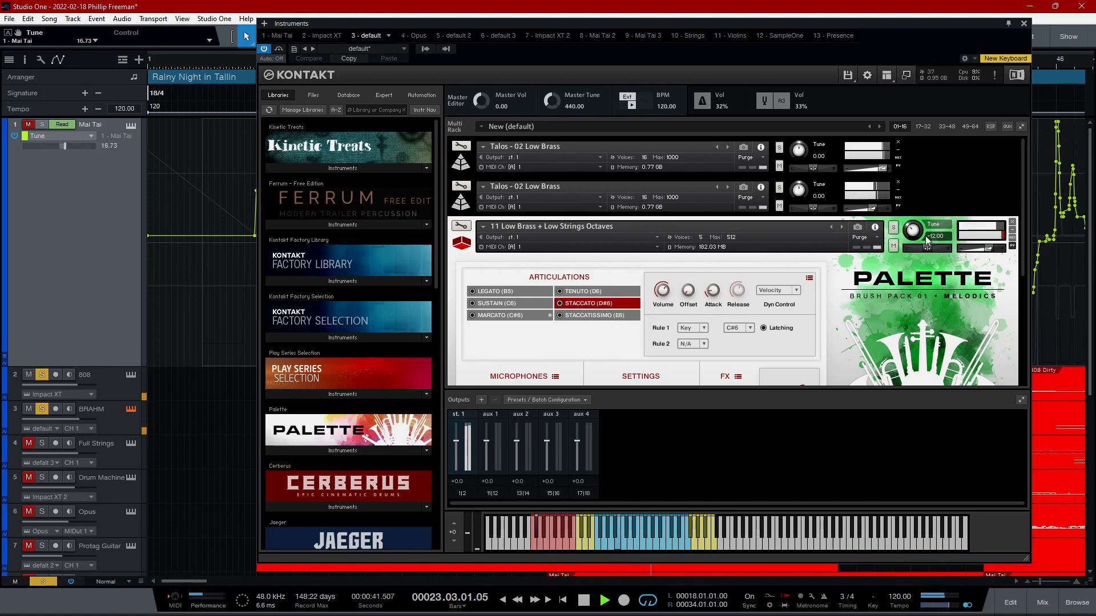
pyautogui.click(894, 228)
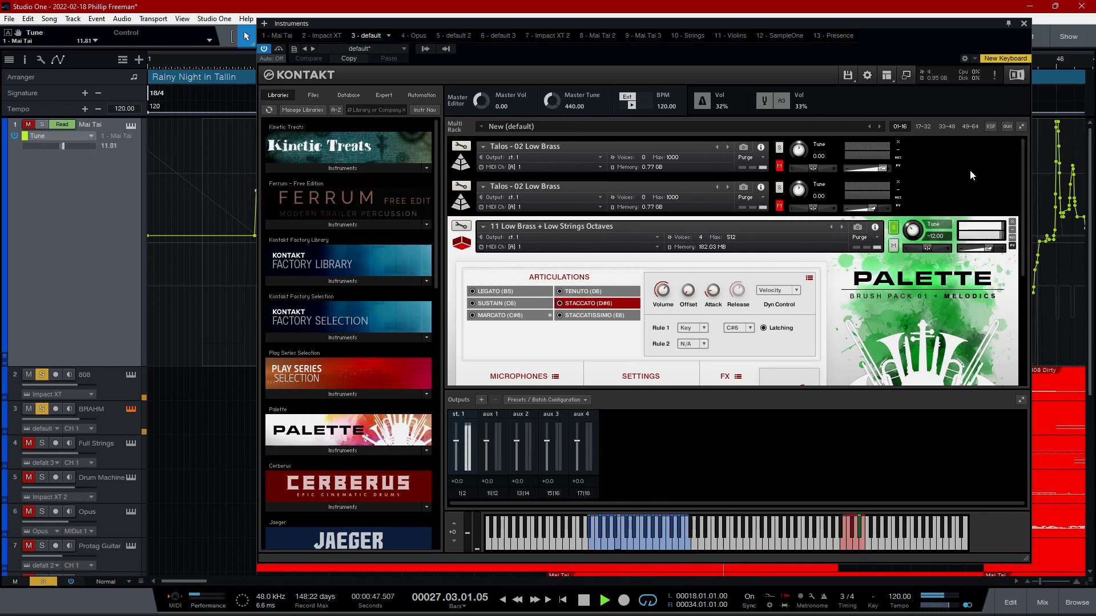
pyautogui.click(893, 228)
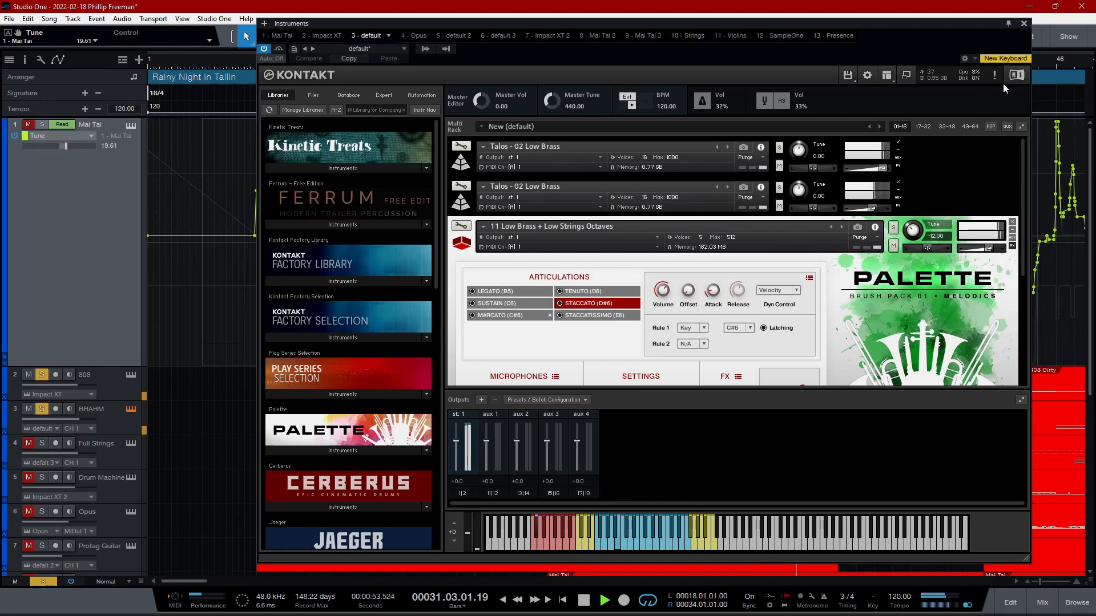
pyautogui.click(1024, 23)
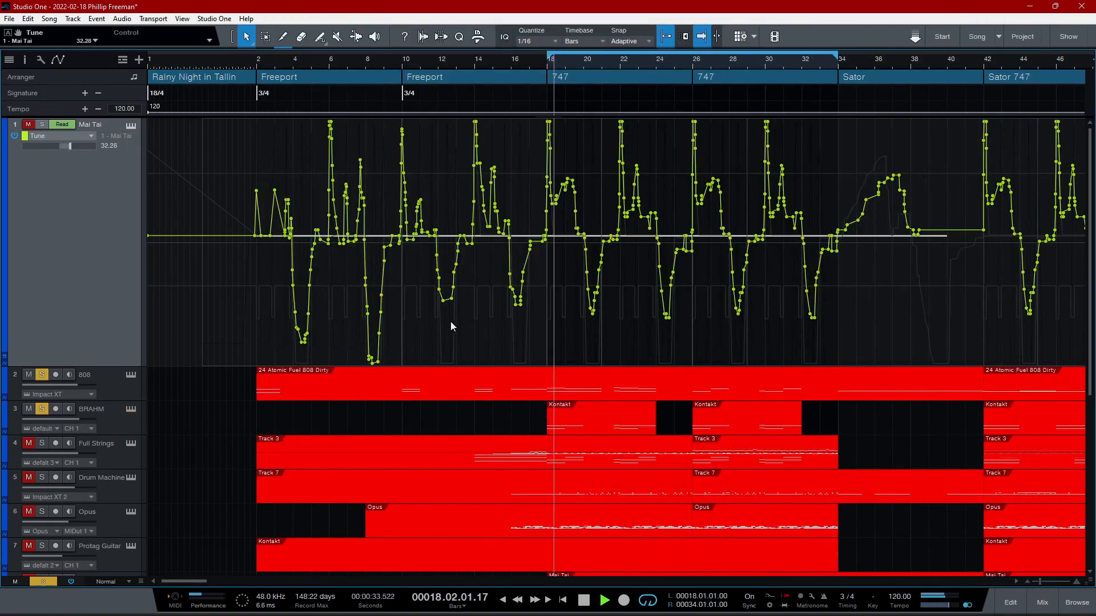
# - Audition the BRAHM track without the 808, enlarge both track lanes, and solo the 808 track again
pyautogui.click(42, 375)
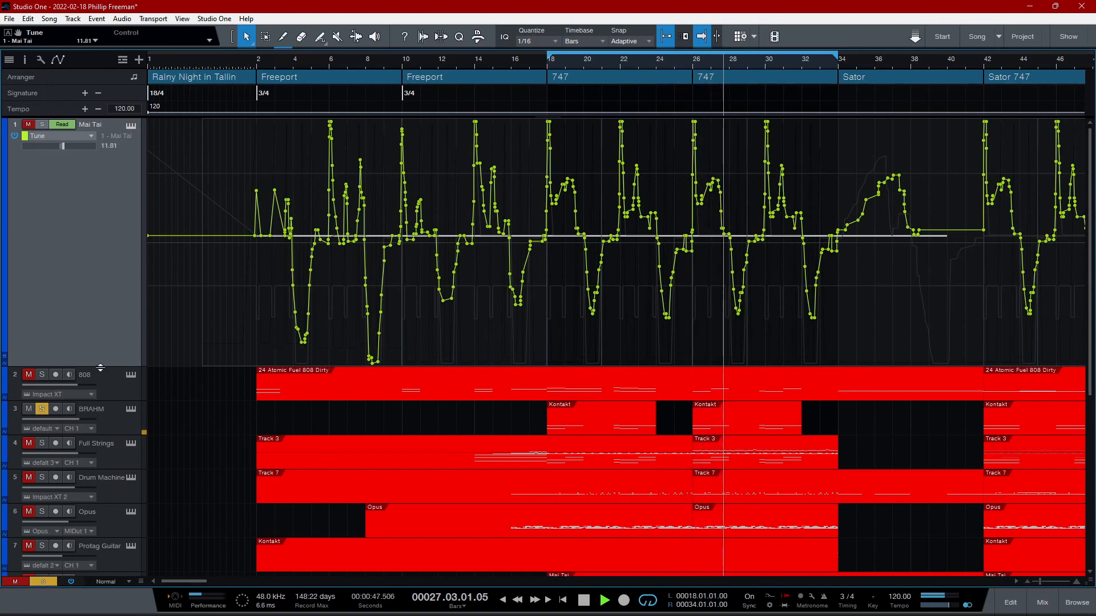
pyautogui.moveTo(101, 368); pyautogui.dragTo(114, 483)
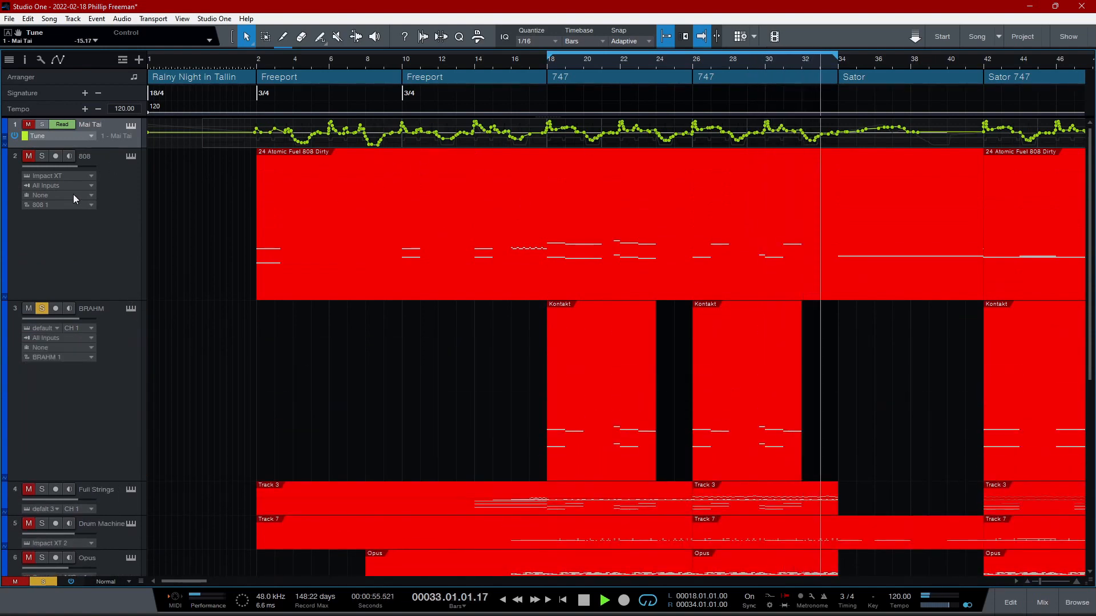
pyautogui.click(42, 156)
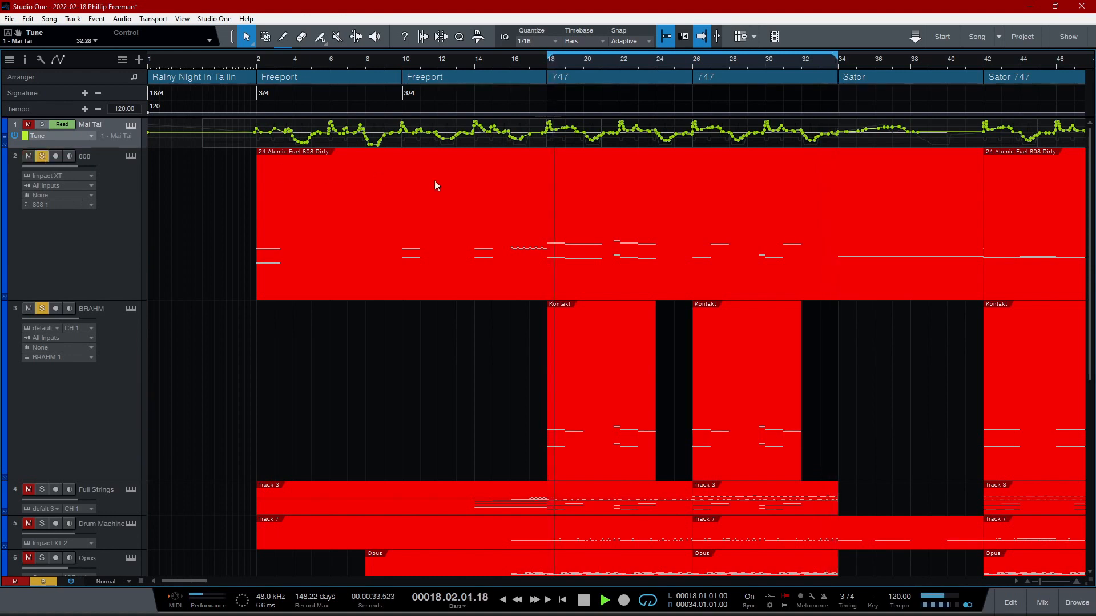
# - Review the 808 track's Impact XT instrument, close it, and clear all track solos
pyautogui.click(130, 156)
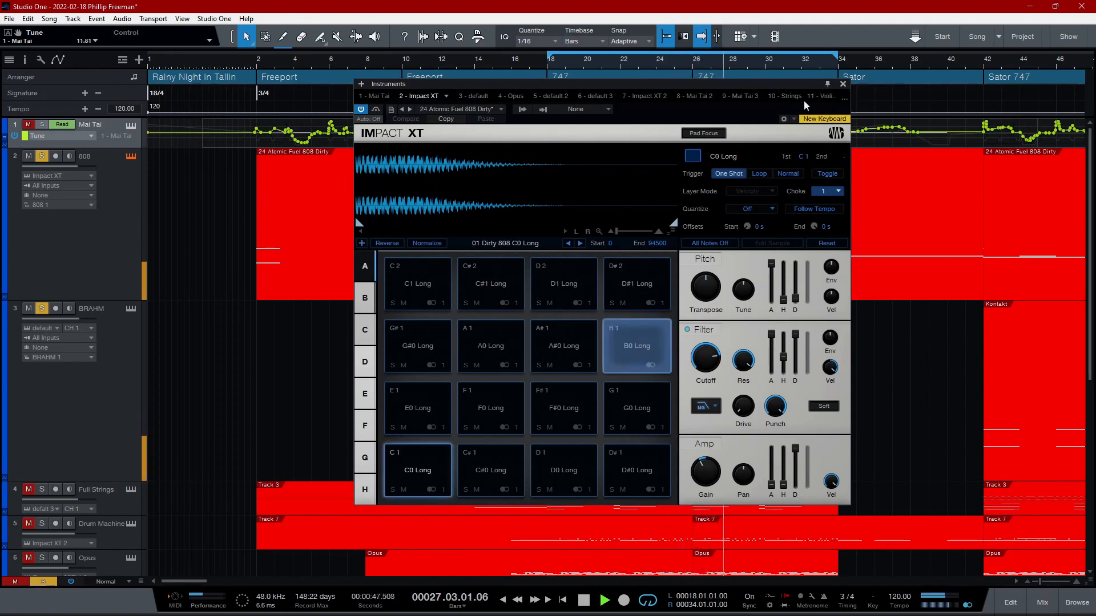
pyautogui.click(842, 85)
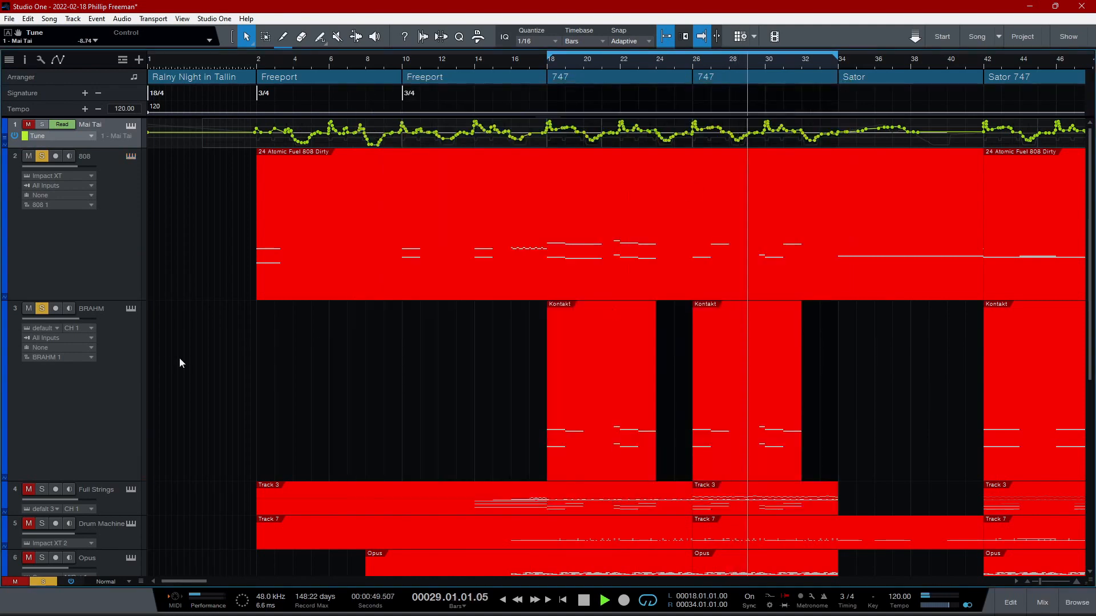
pyautogui.click(50, 582)
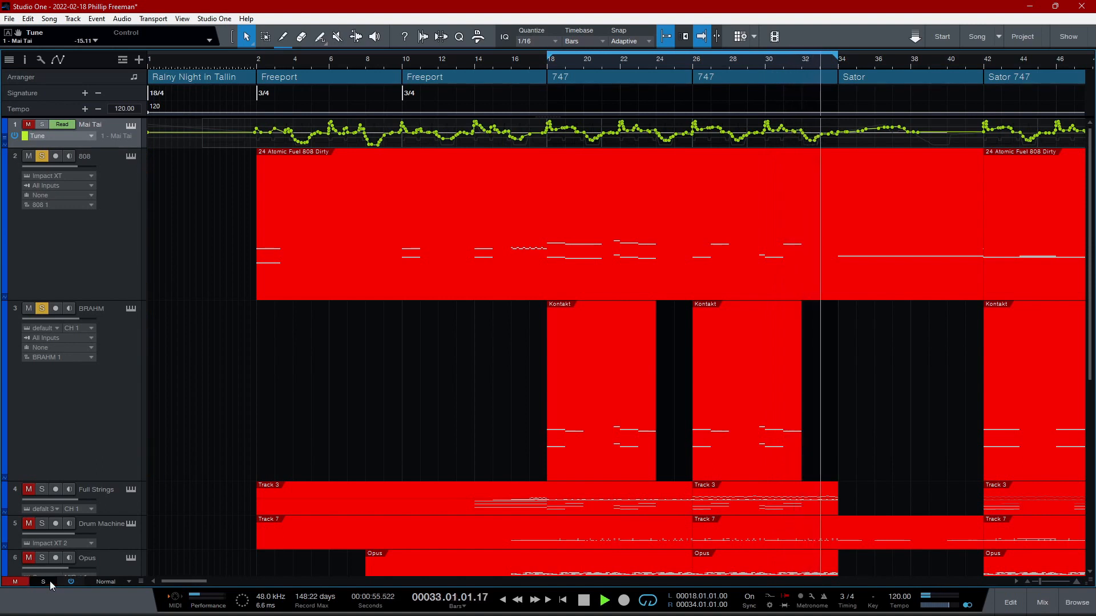
pyautogui.click(29, 157)
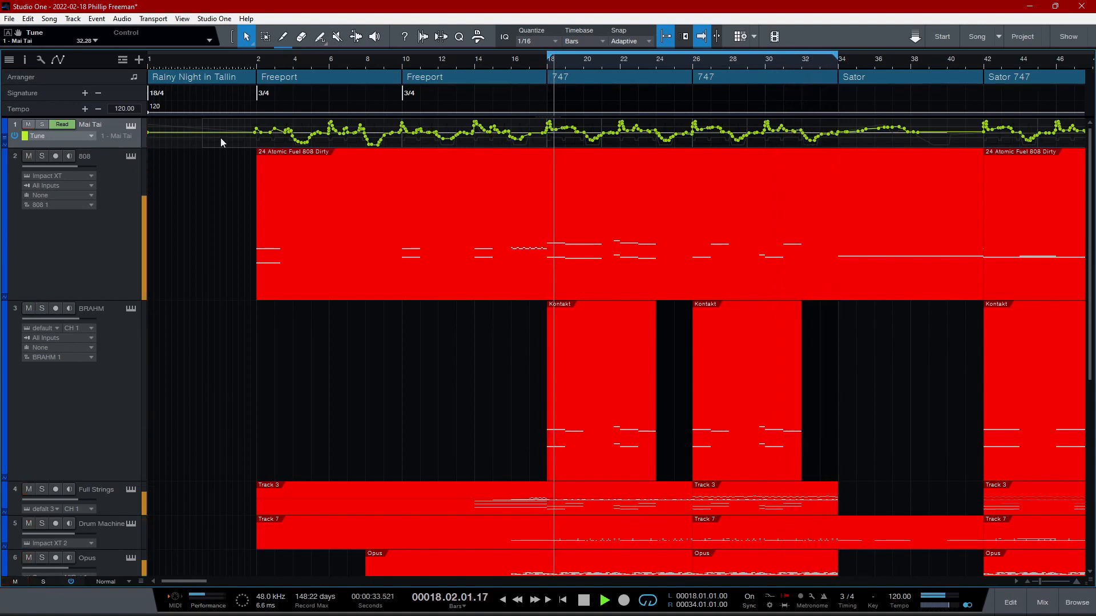
# - Audition the Full Strings track soloed, show its Kontakt instrument ProjectSAM TFO - Short Strings, close Kontakt, and unsolo the track
pyautogui.moveTo(1091, 238)
pyautogui.mouseDown()
pyautogui.moveTo(1091, 247)
pyautogui.moveTo(1089, 235)
pyautogui.mouseUp()
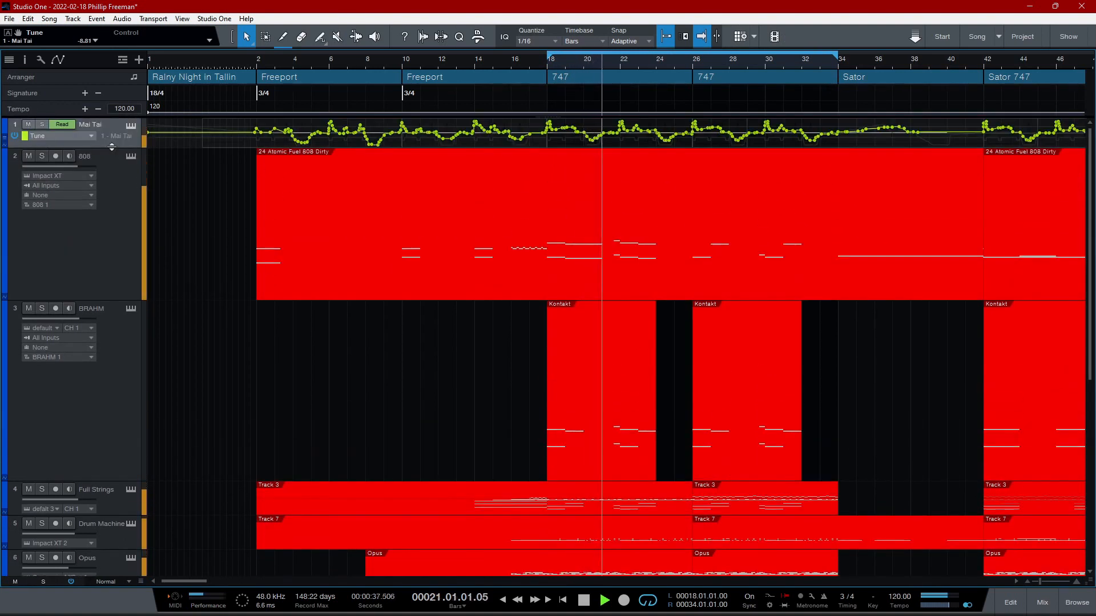
pyautogui.moveTo(111, 147)
pyautogui.mouseDown()
pyautogui.moveTo(110, 164)
pyautogui.moveTo(114, 156)
pyautogui.mouseUp()
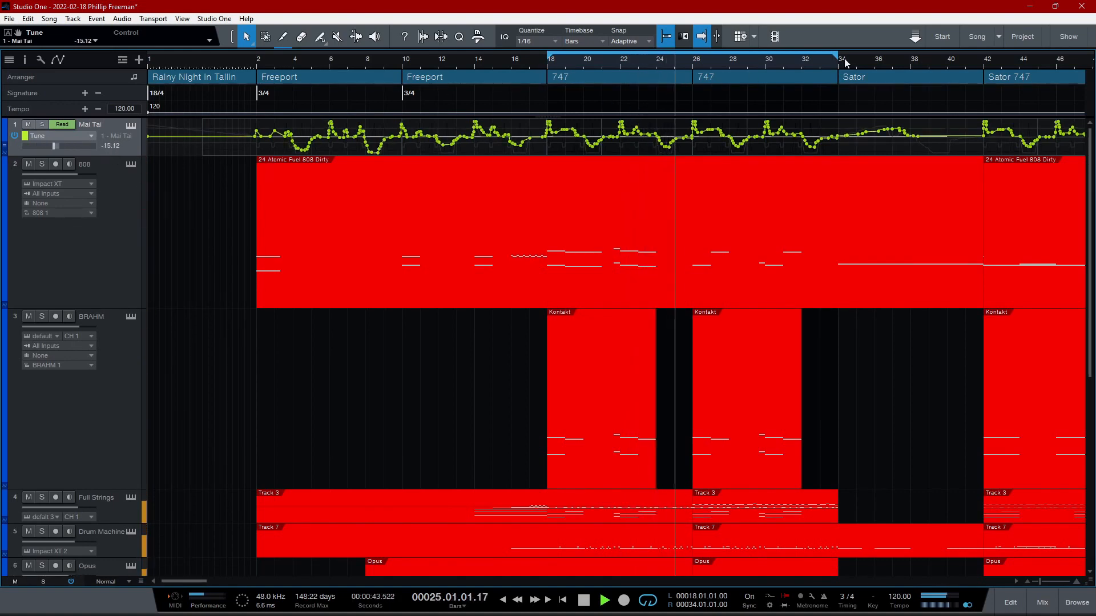
pyautogui.scroll(-2, 616, 343)
pyautogui.moveTo(1095, 213); pyautogui.dragTo(1087, 262)
pyautogui.click(42, 338)
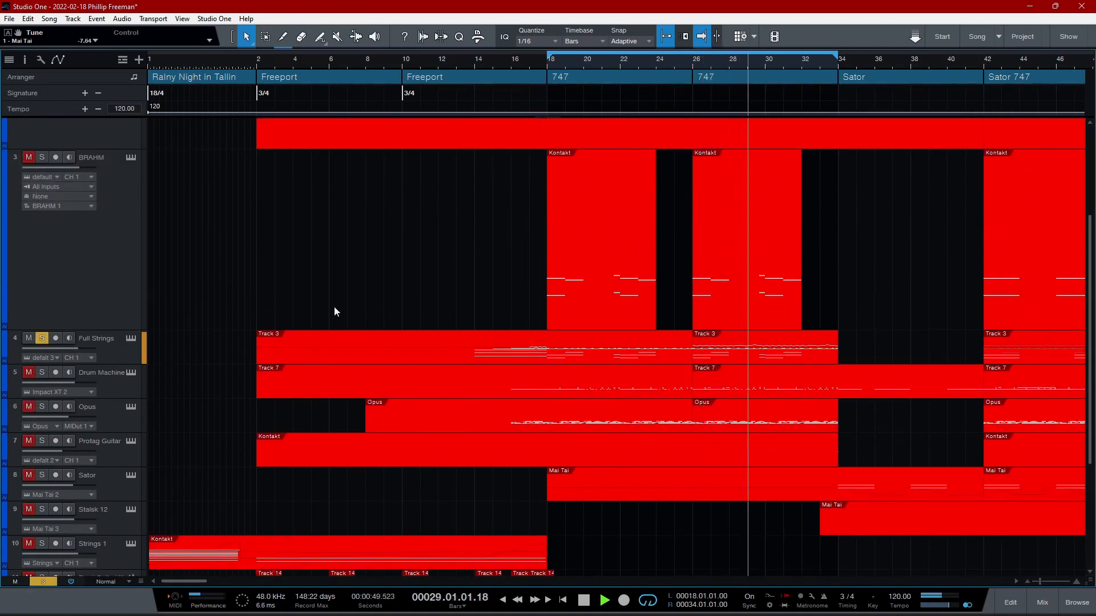
pyautogui.click(131, 338)
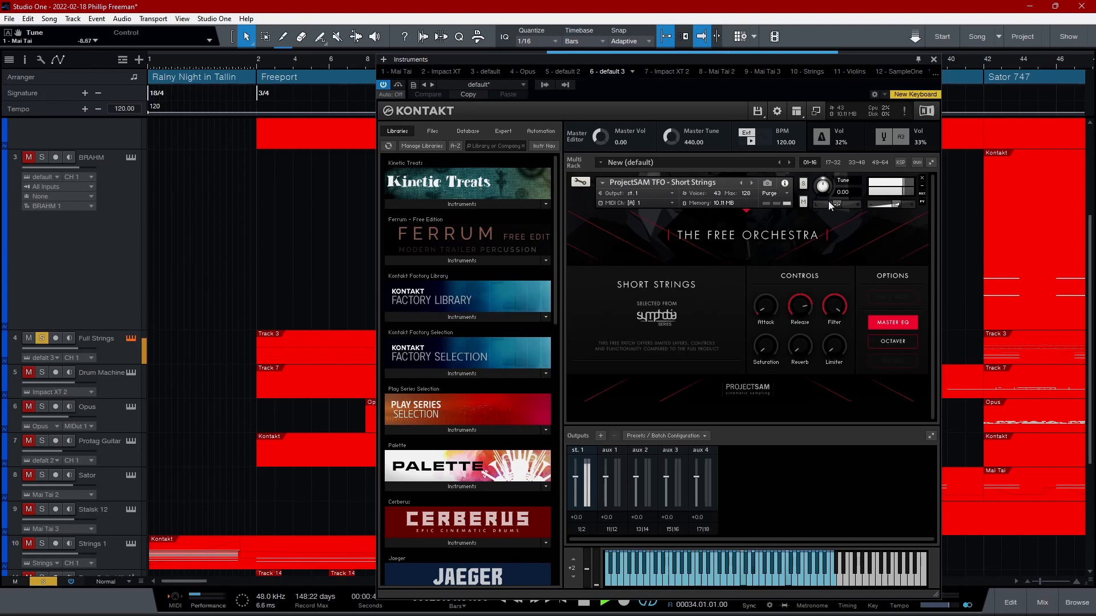
pyautogui.click(933, 60)
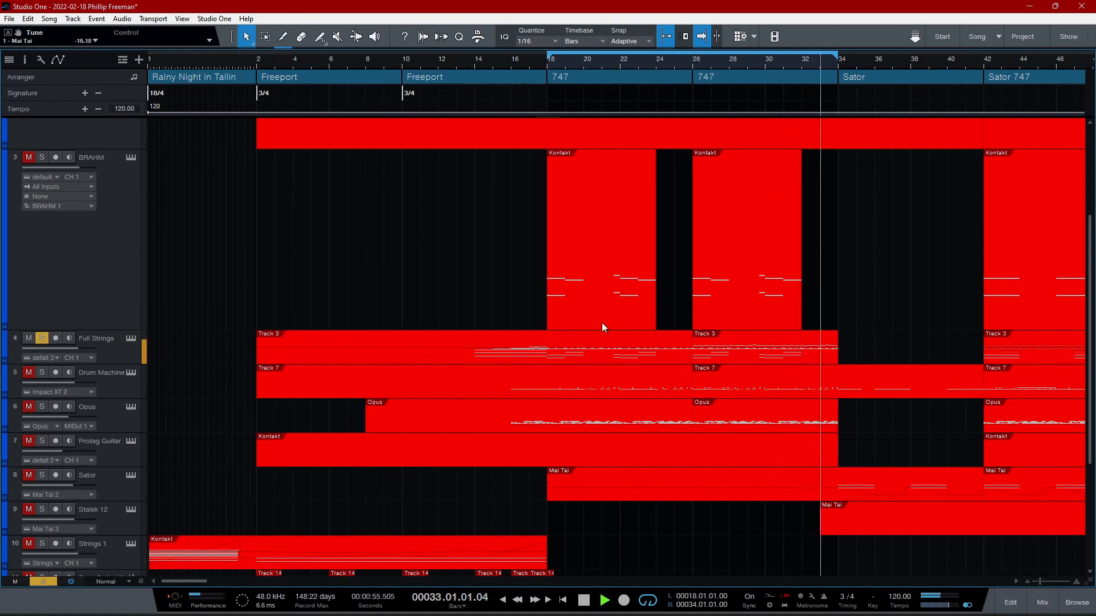
pyautogui.click(43, 341)
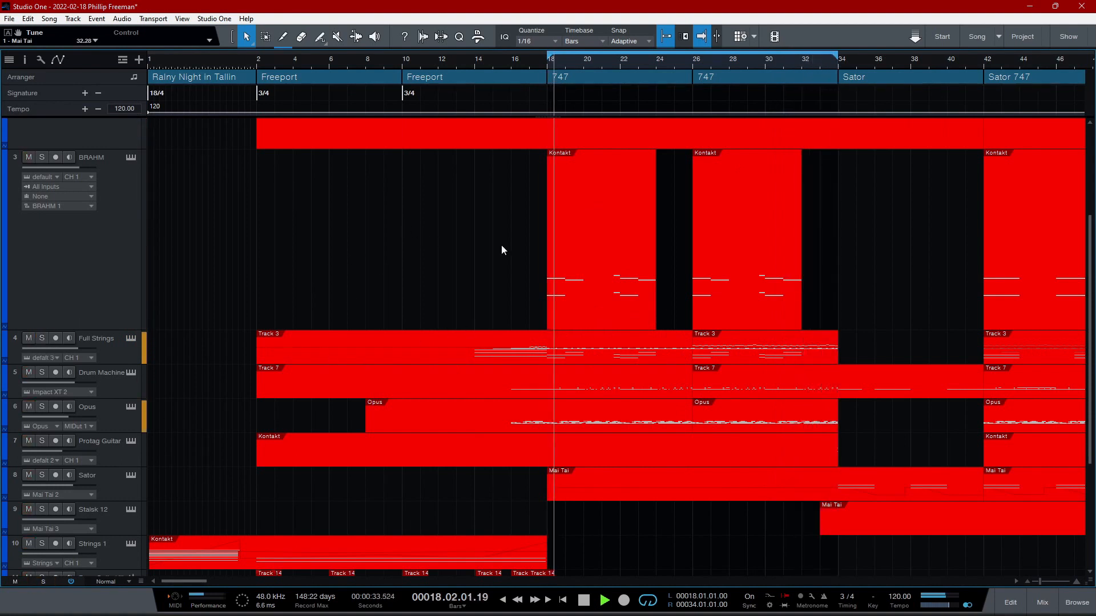
# - Audition the Drum Machine track soloed, show its Impact XT instrument with the Square Up 110 kit, close it, and unsolo the track
pyautogui.click(44, 371)
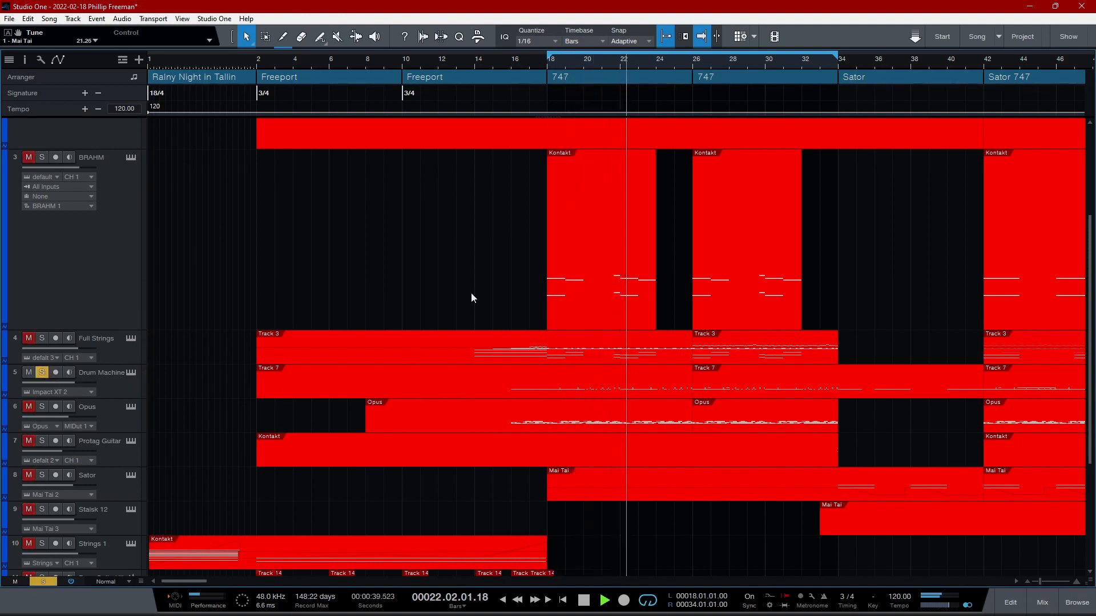
pyautogui.click(131, 373)
pyautogui.moveTo(397, 242); pyautogui.dragTo(506, 66)
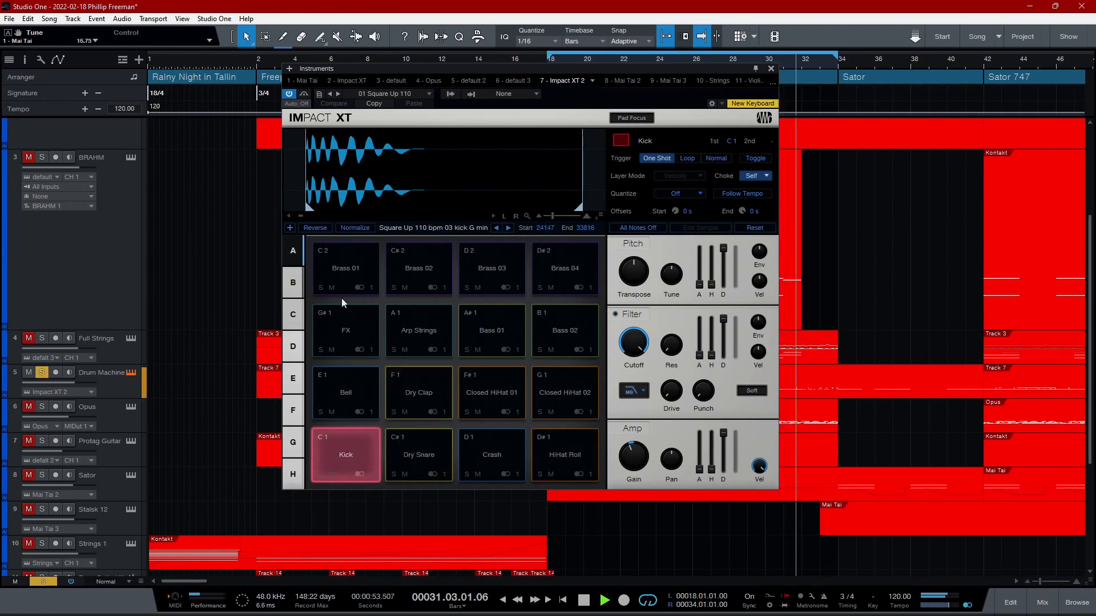
pyautogui.click(771, 68)
pyautogui.click(42, 378)
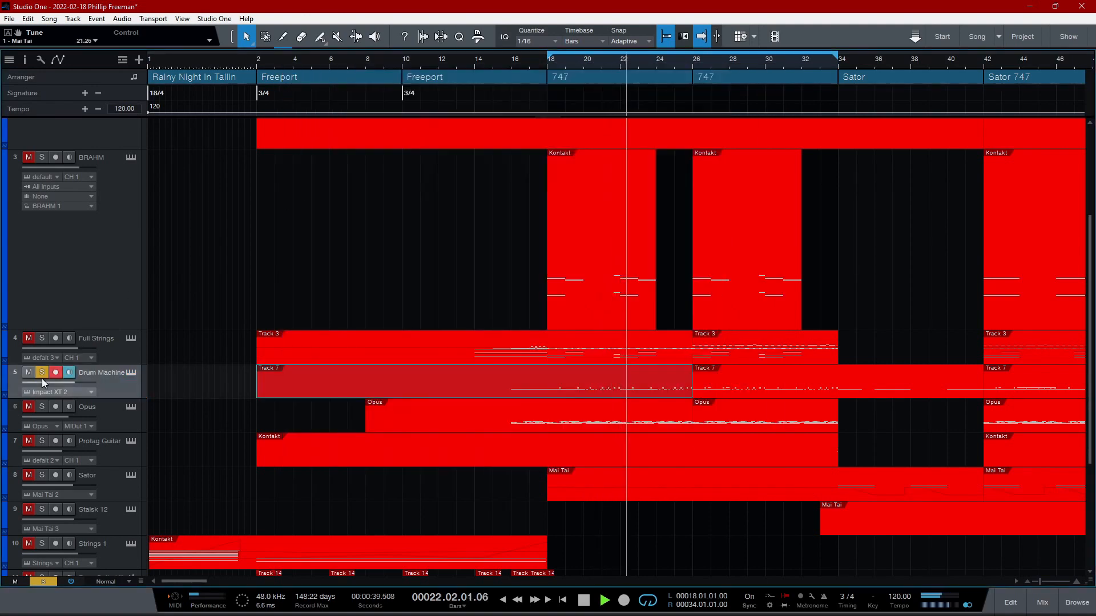
pyautogui.click(53, 373)
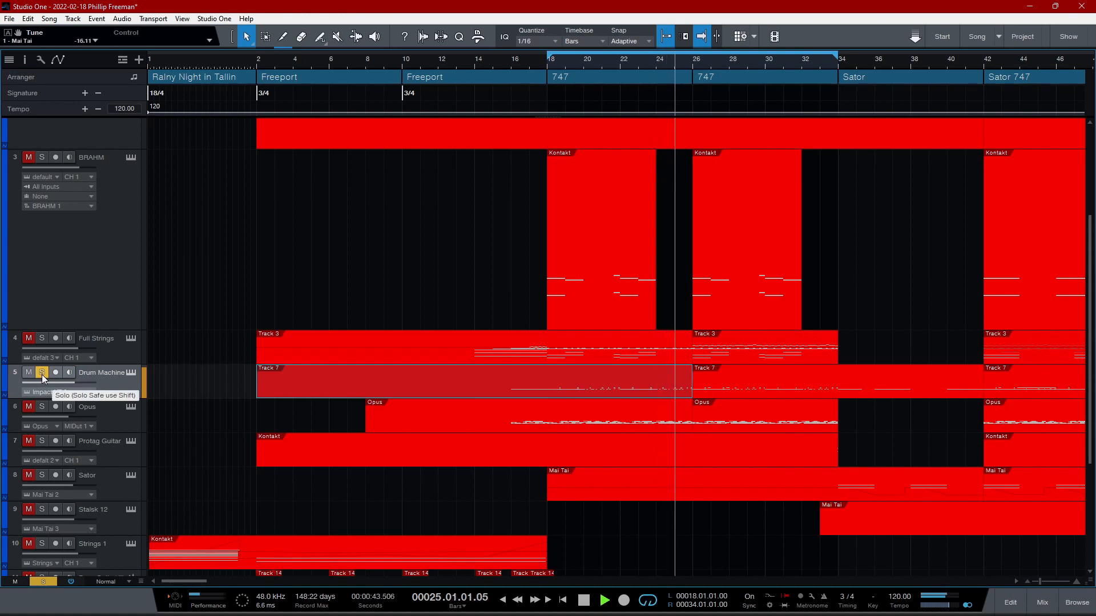
pyautogui.click(42, 375)
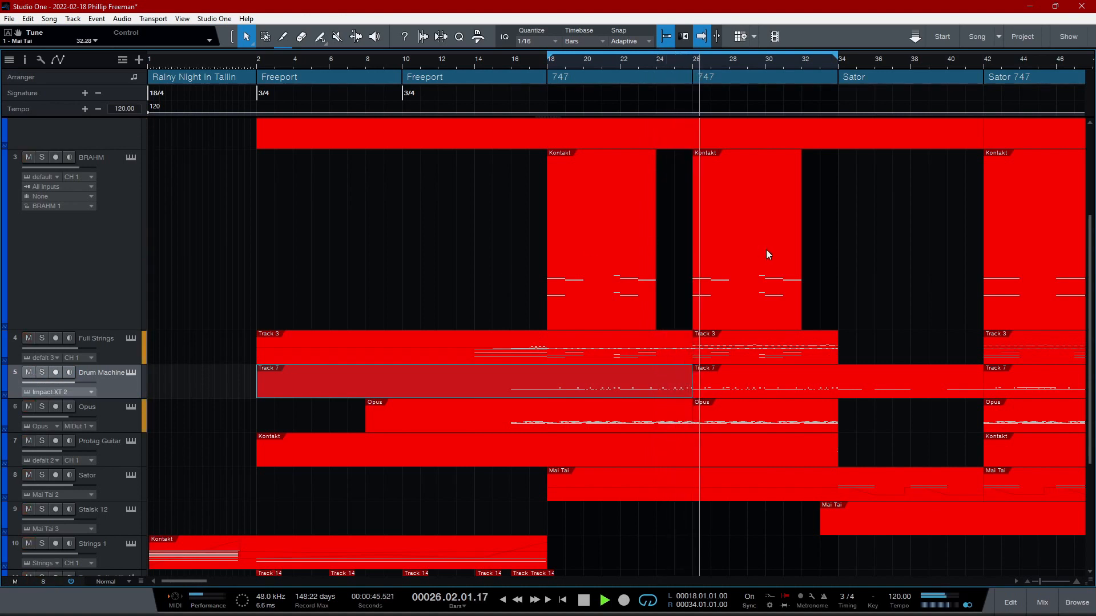
# - Audition the Opus track soloed, show its All Sticks instrument, close it, and unsolo the track
pyautogui.click(42, 406)
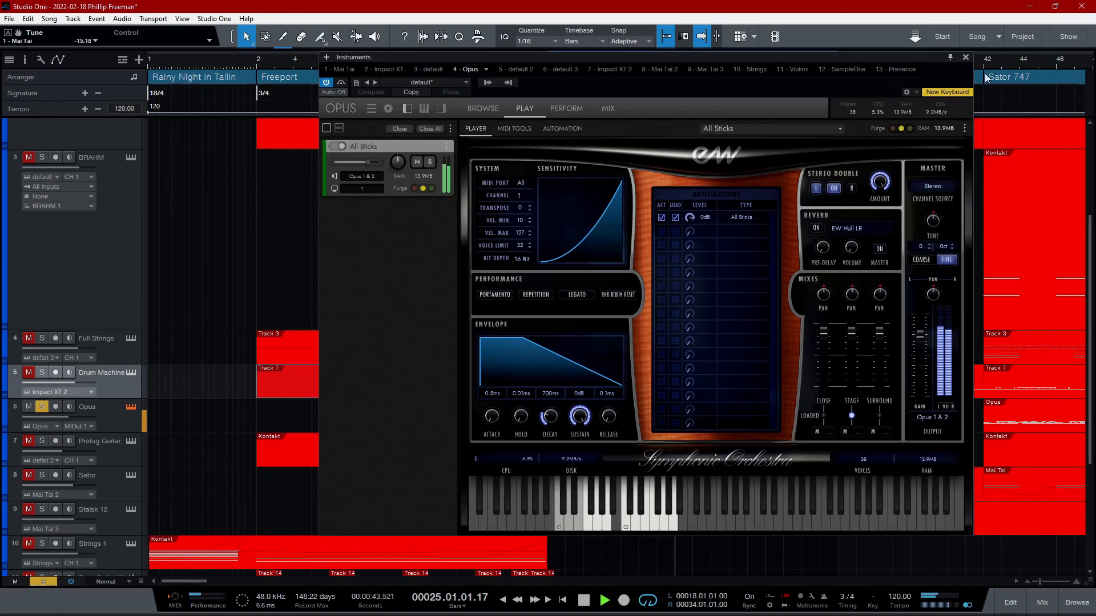
pyautogui.click(967, 58)
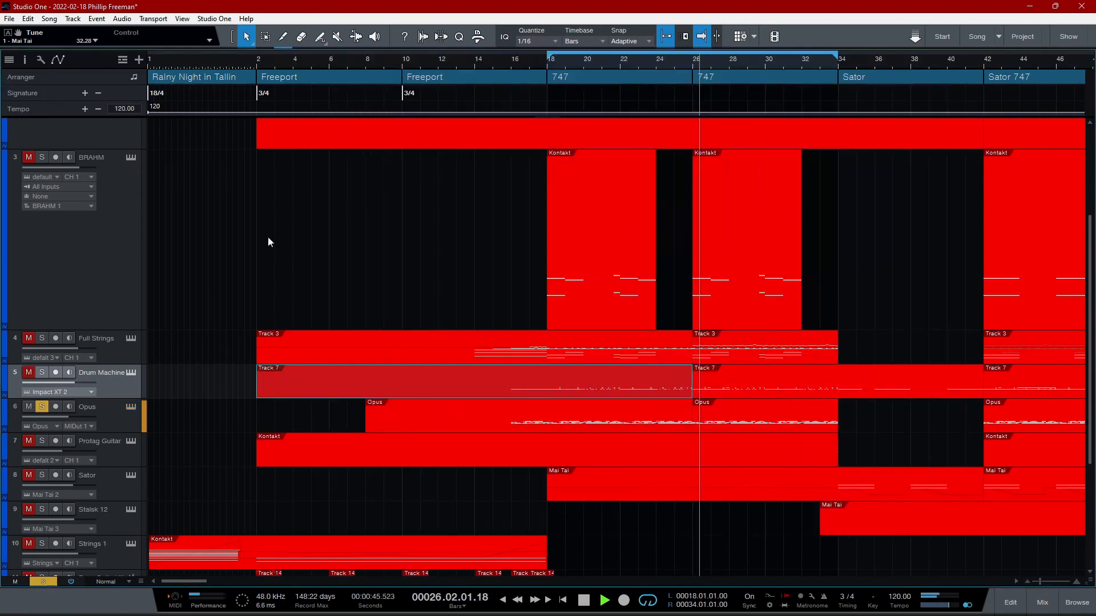
pyautogui.click(42, 406)
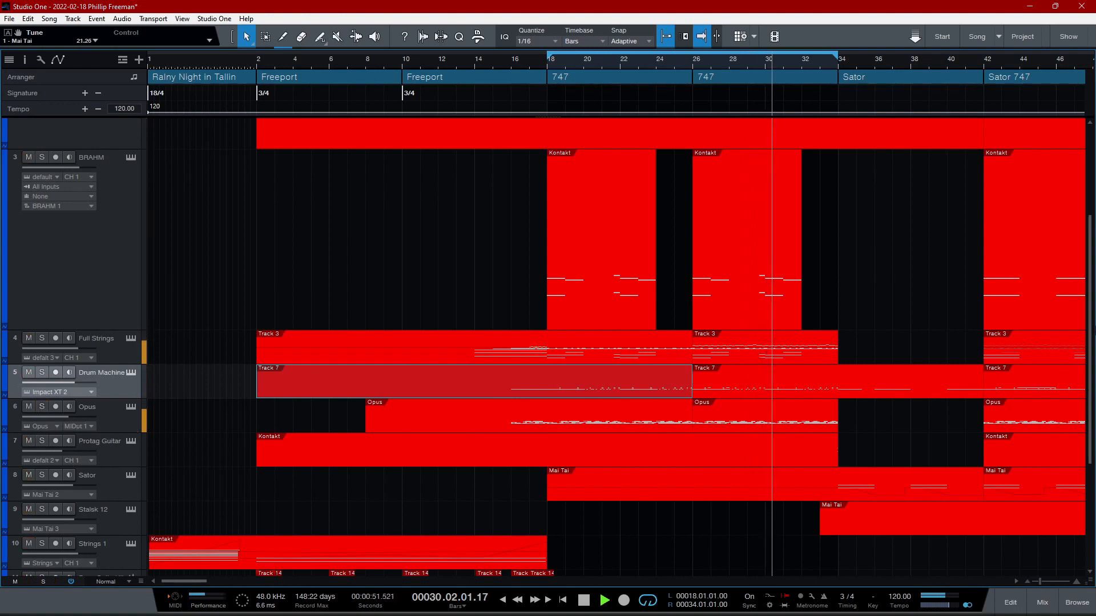
# - Audition the 808 and BRAHM tracks soloed together, and clear all solos
pyautogui.scroll(-3, 548, 342)
pyautogui.scroll(-2, 1030, 162)
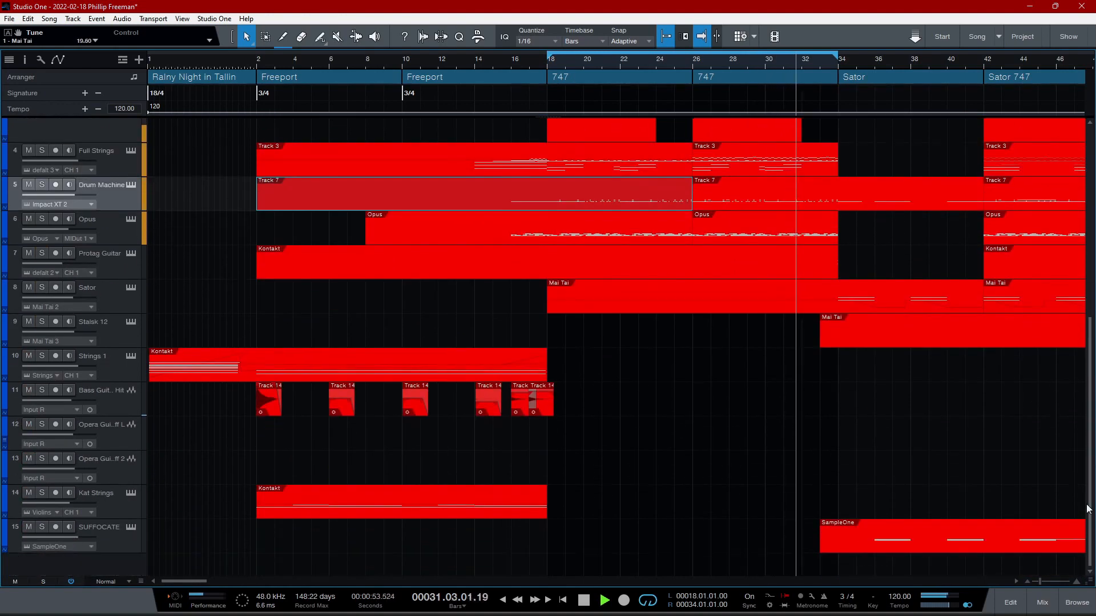
pyautogui.scroll(6, 1031, 162)
pyautogui.moveTo(1090, 302)
pyautogui.mouseDown()
pyautogui.moveTo(1078, 362)
pyautogui.moveTo(1086, 313)
pyautogui.mouseUp()
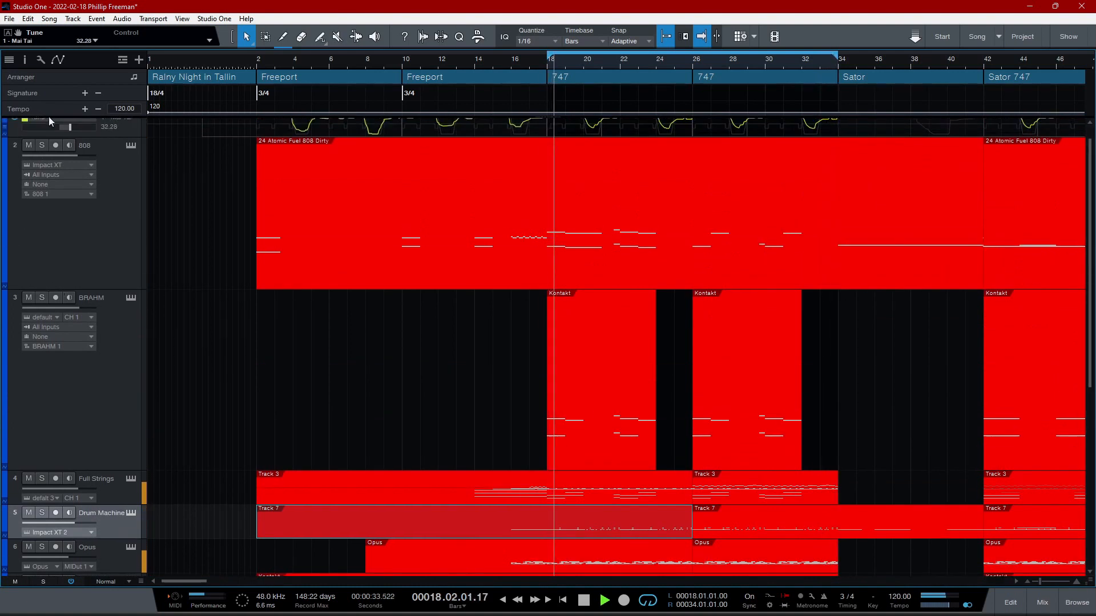
pyautogui.click(41, 145)
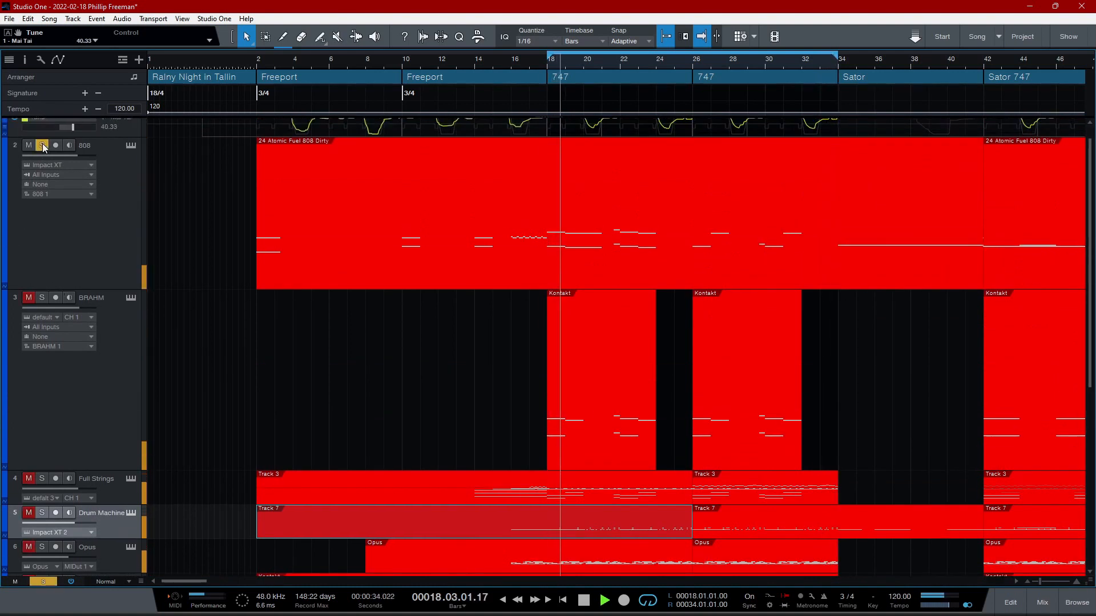
pyautogui.click(42, 298)
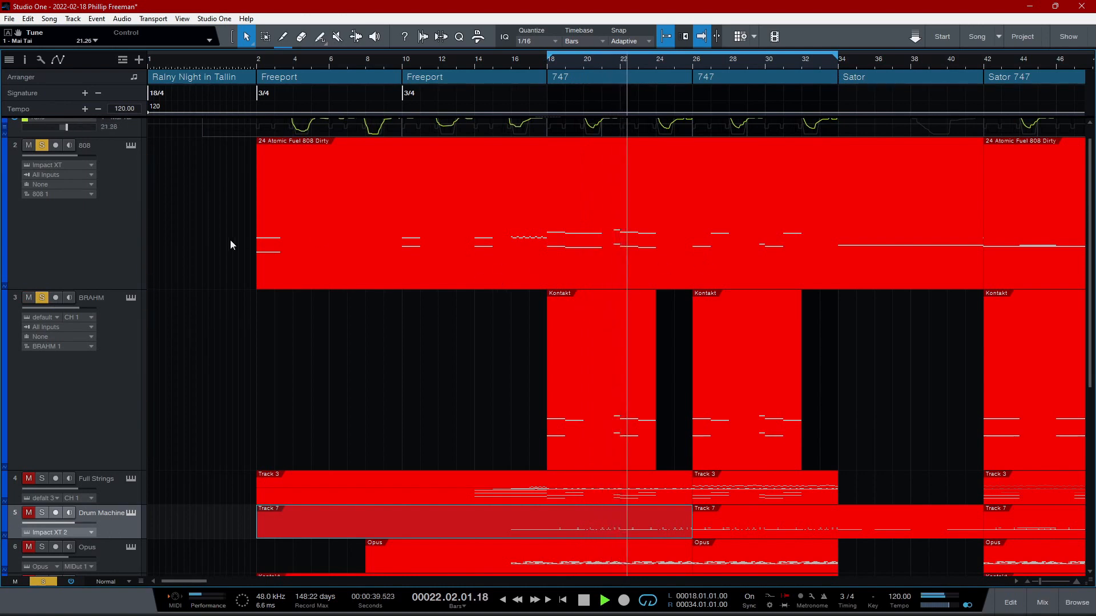
pyautogui.click(43, 581)
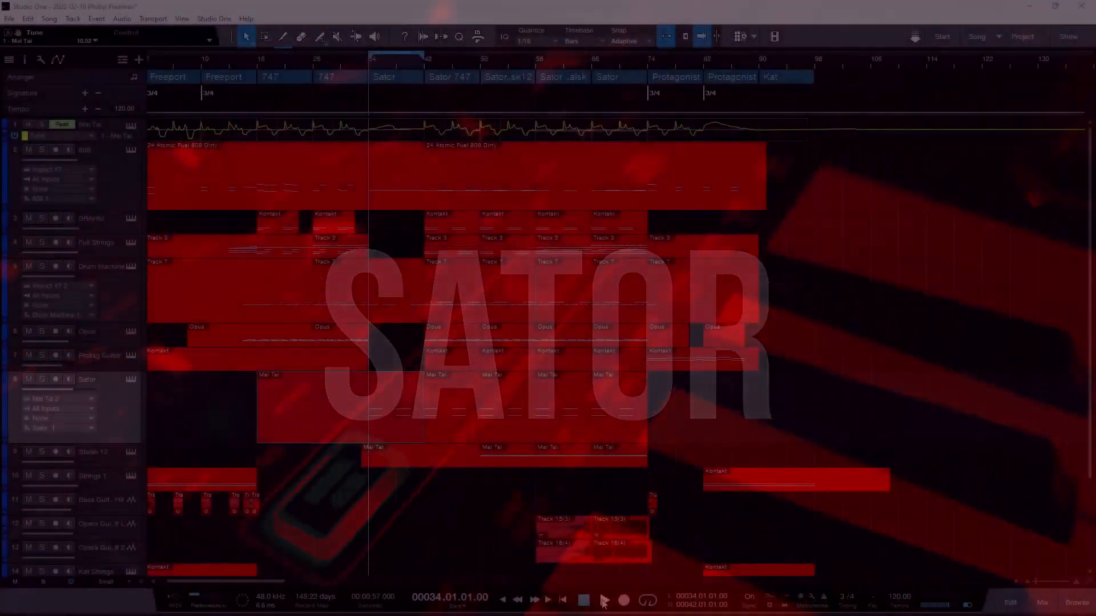
# - Play the Sator section, auditioning the 808 track and the Drum Machine track soloed one after the other
pyautogui.click(603, 600)
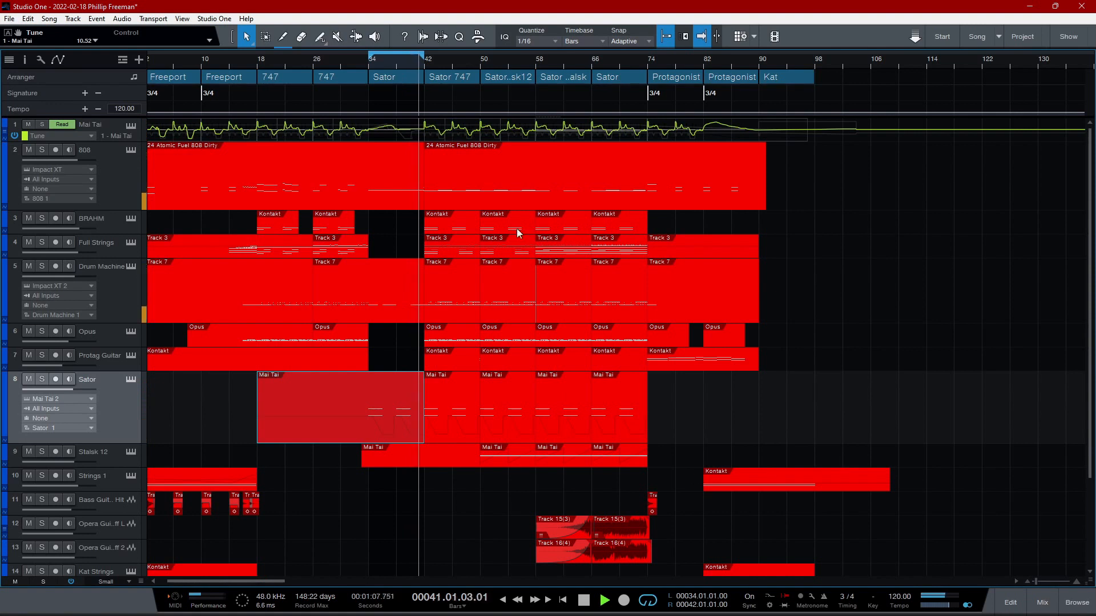
pyautogui.click(42, 149)
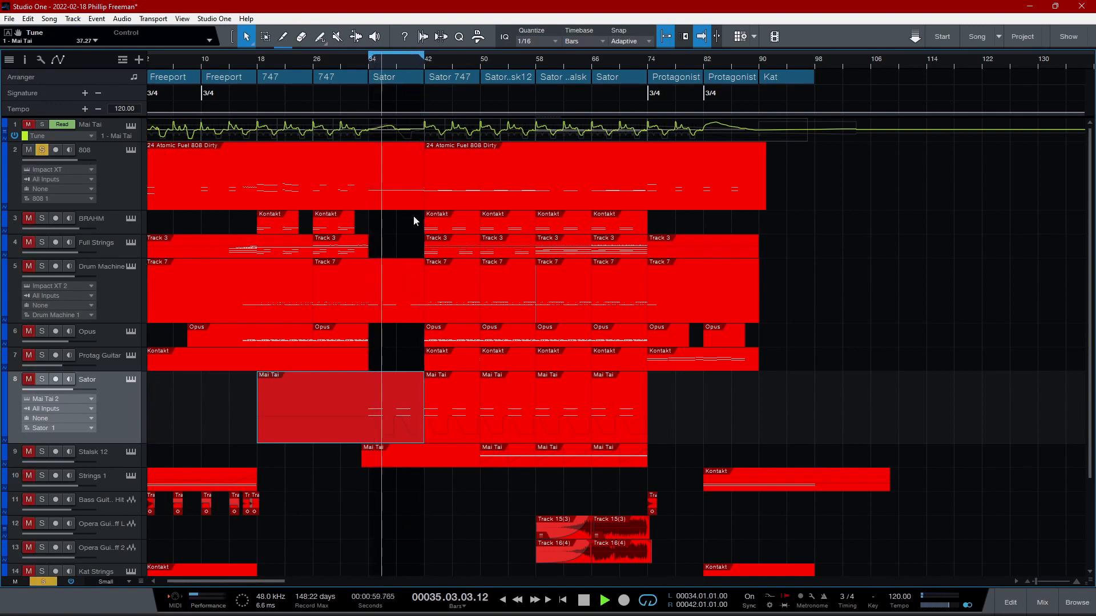
pyautogui.click(42, 150)
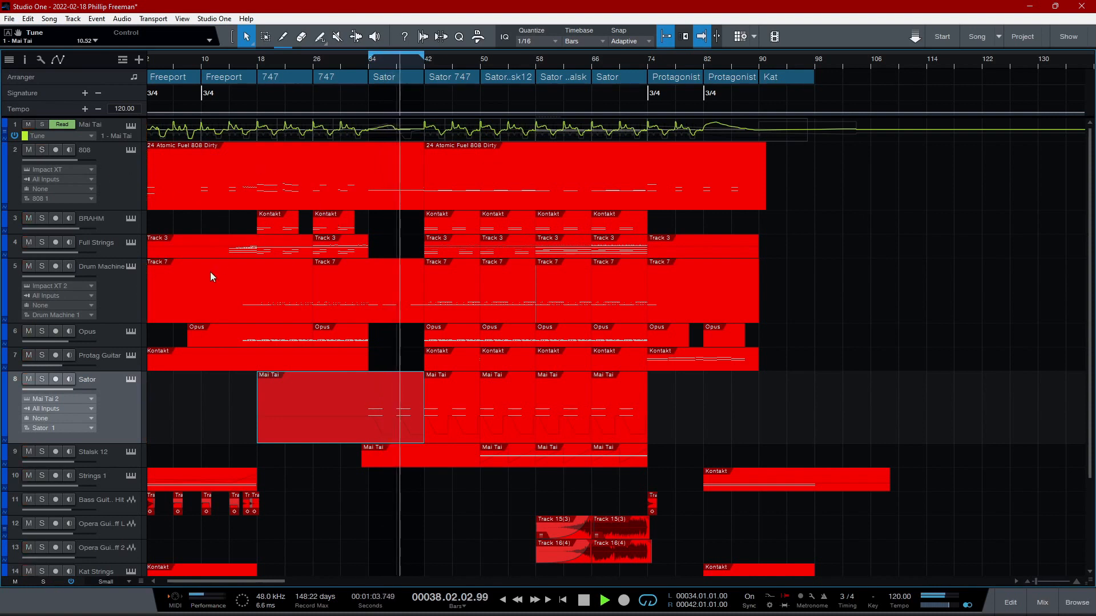
pyautogui.click(42, 266)
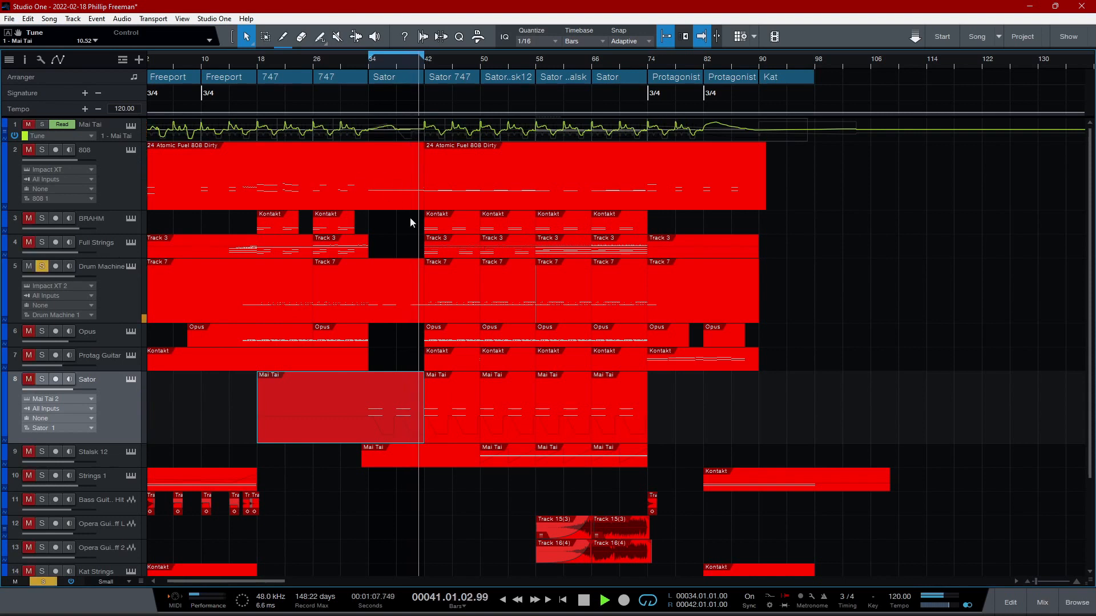
pyautogui.click(43, 266)
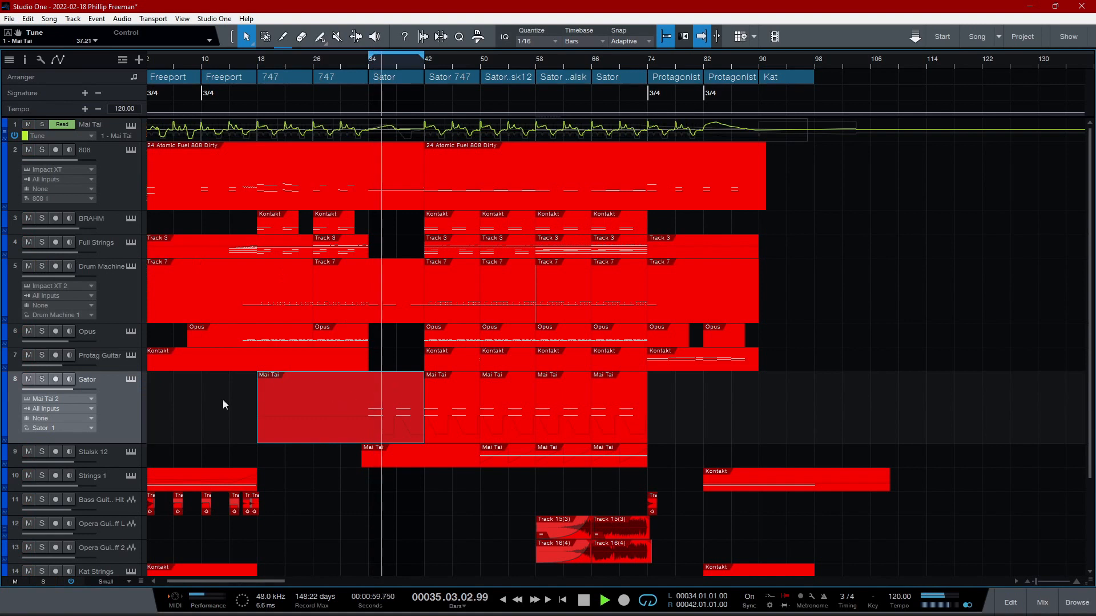
# - Solo the Sator track and show its Mai Tai synth with the HammerLead preset, including the FX B effects page
pyautogui.click(42, 380)
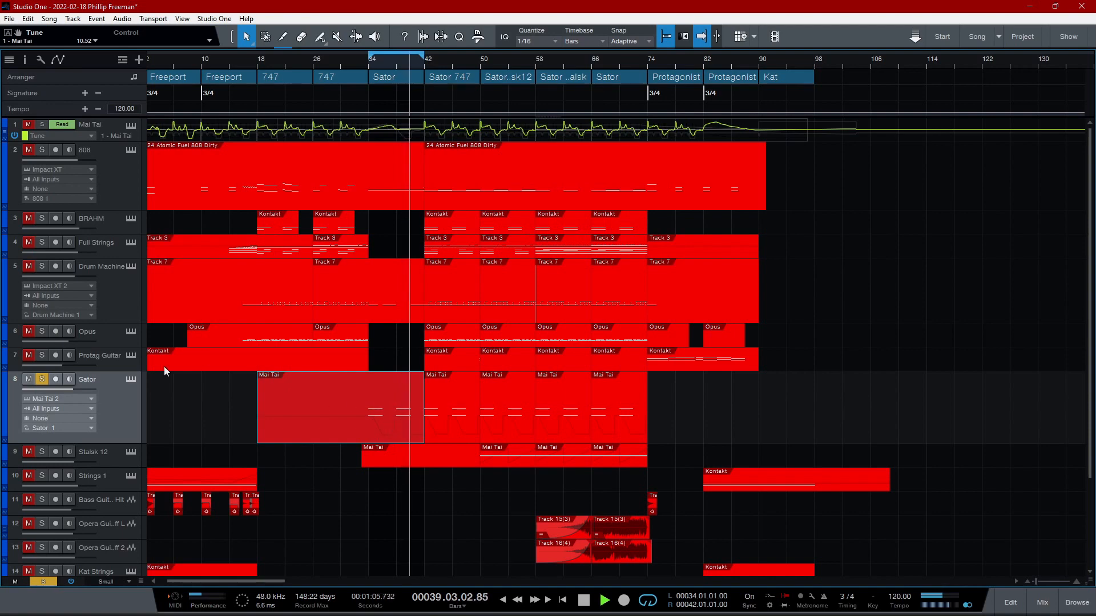
pyautogui.click(130, 379)
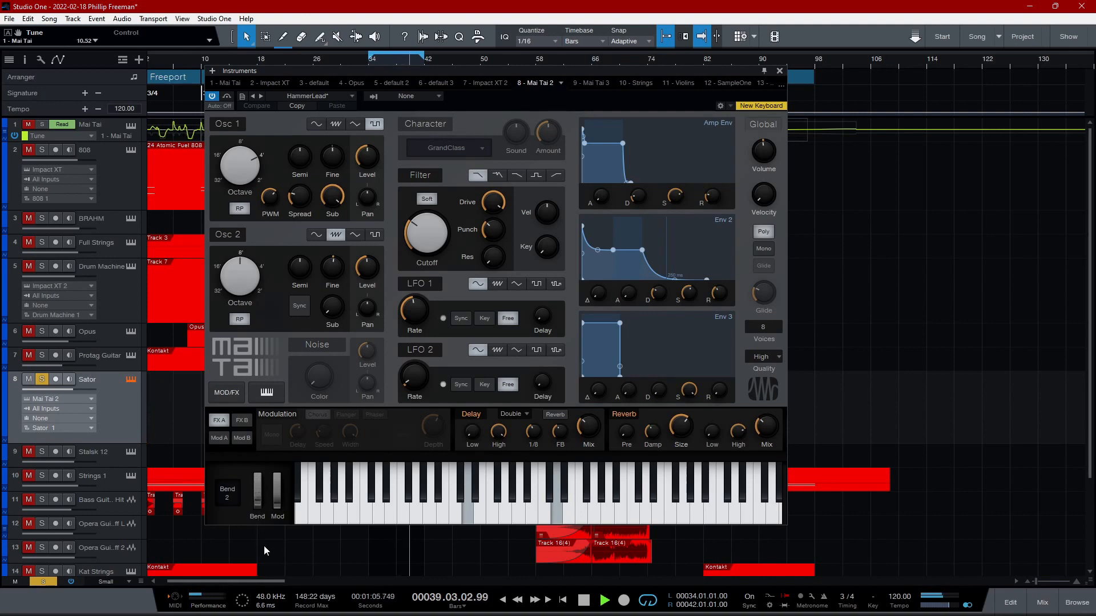
pyautogui.click(378, 473)
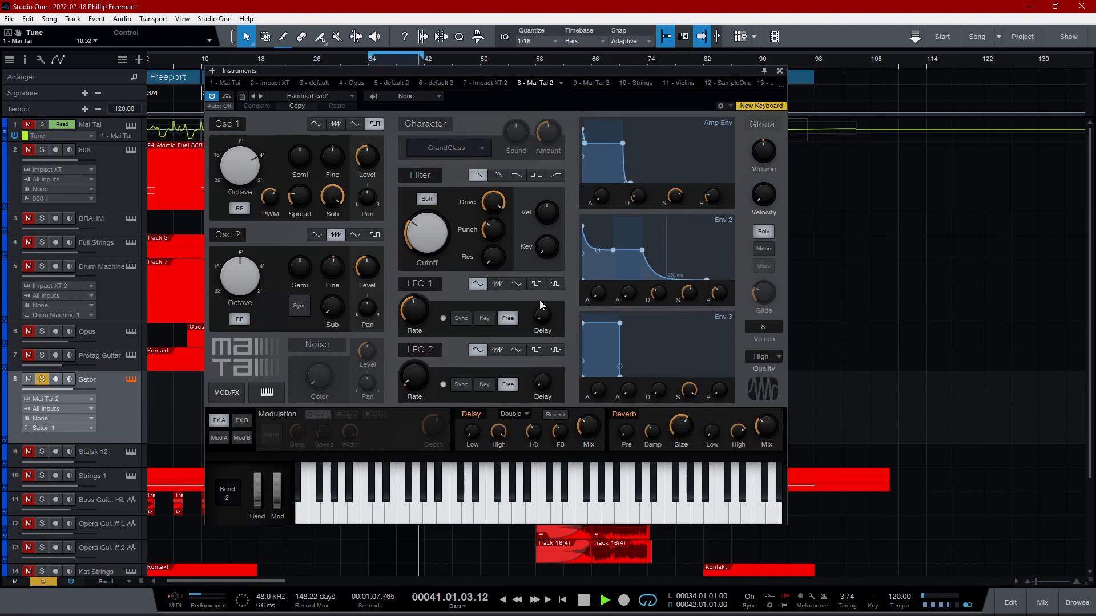
pyautogui.click(243, 420)
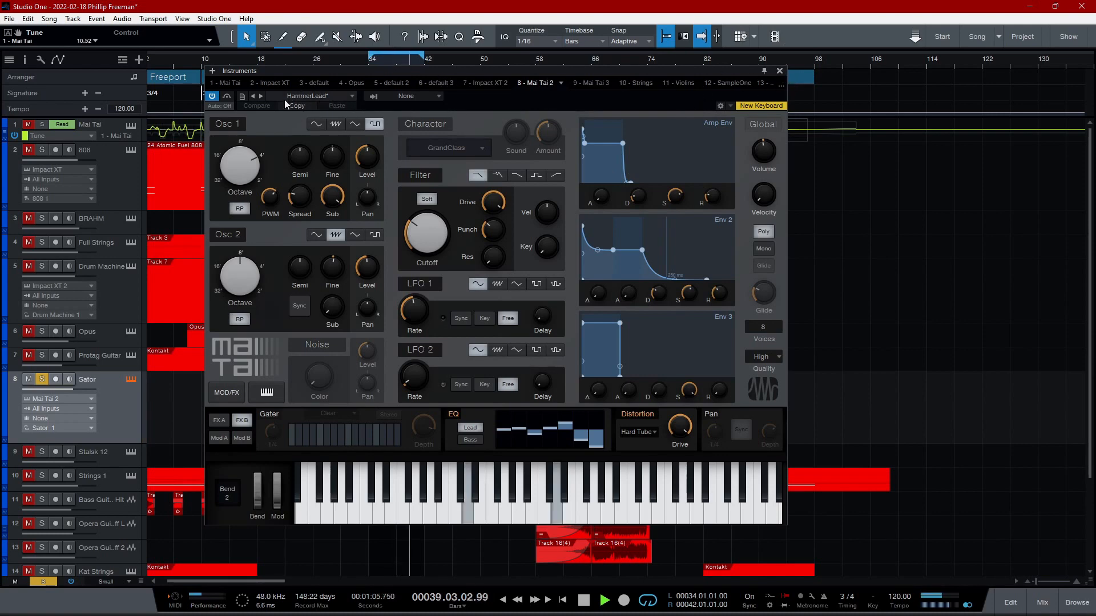
# - Close the Mai Tai synth, show the Sator part's notes with its Pitch Bend automation, and close the editor
pyautogui.click(780, 72)
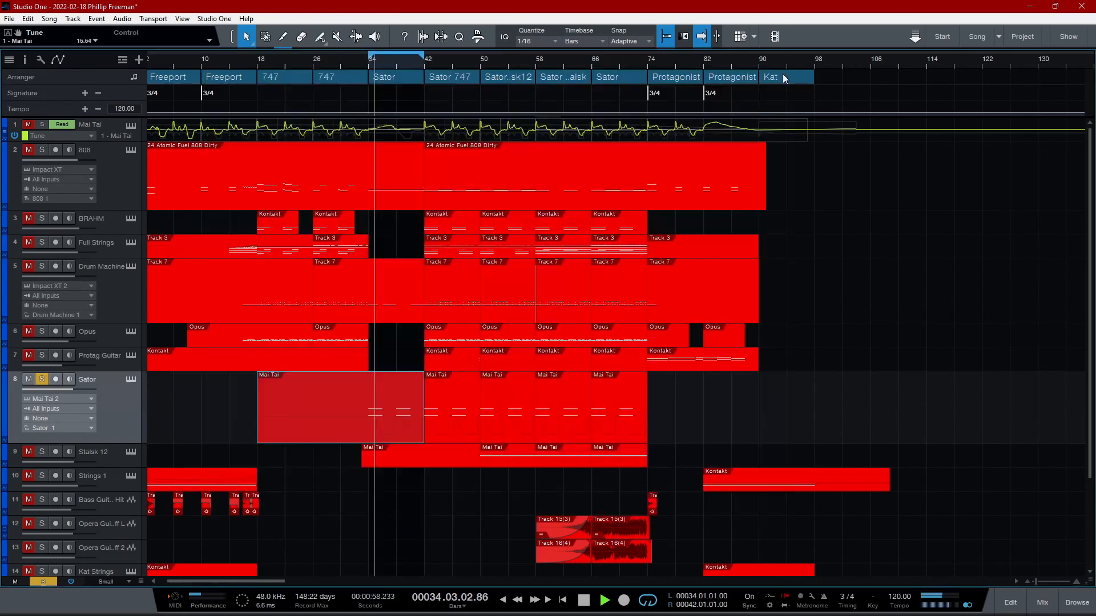
pyautogui.doubleClick(360, 414)
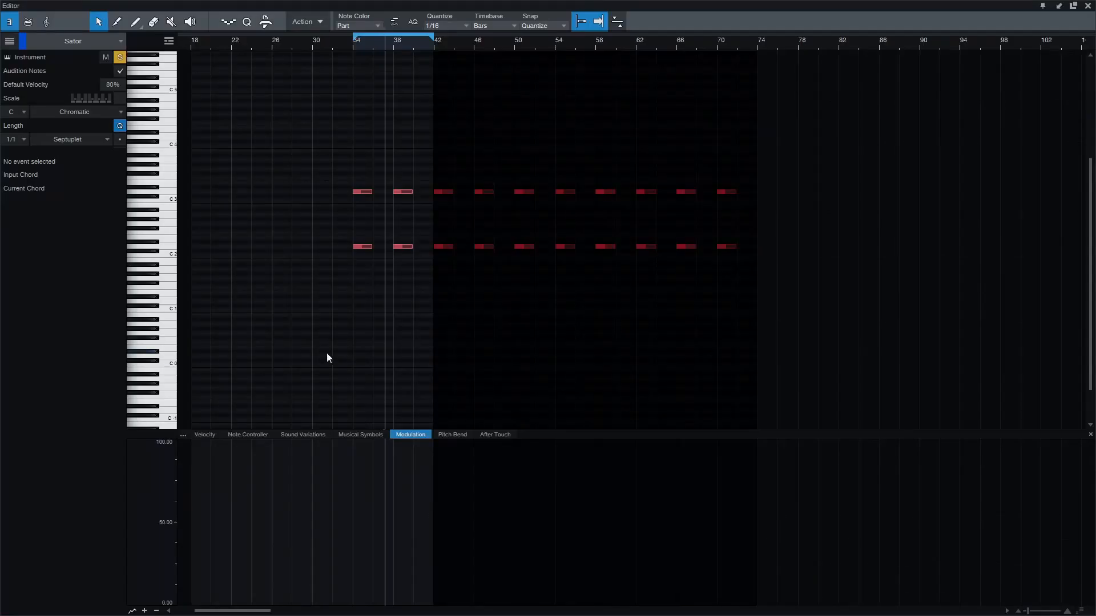
pyautogui.click(452, 434)
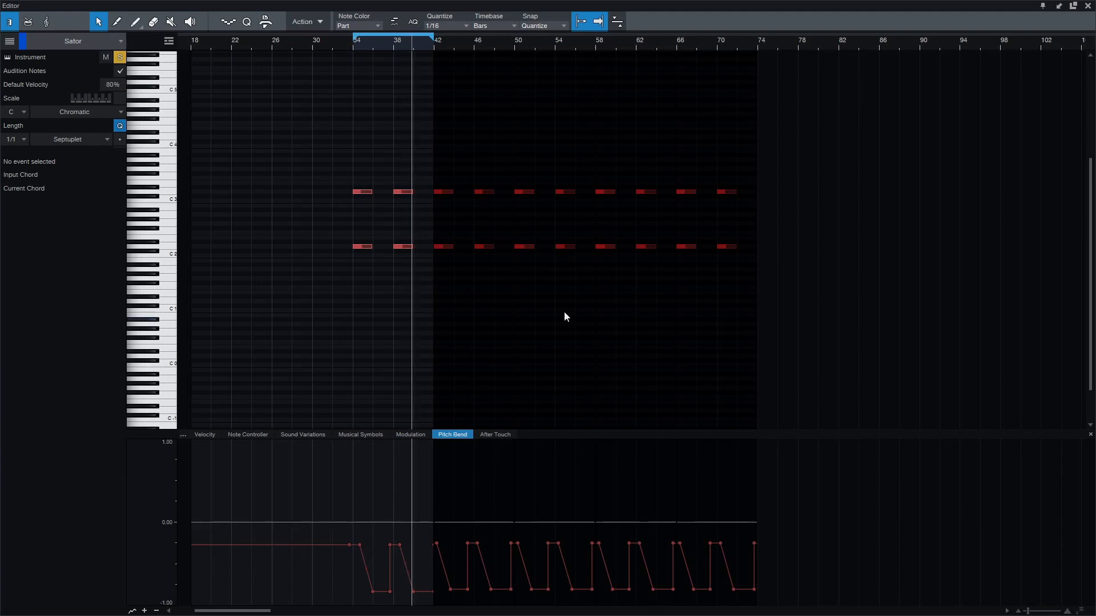
pyautogui.press('F2')
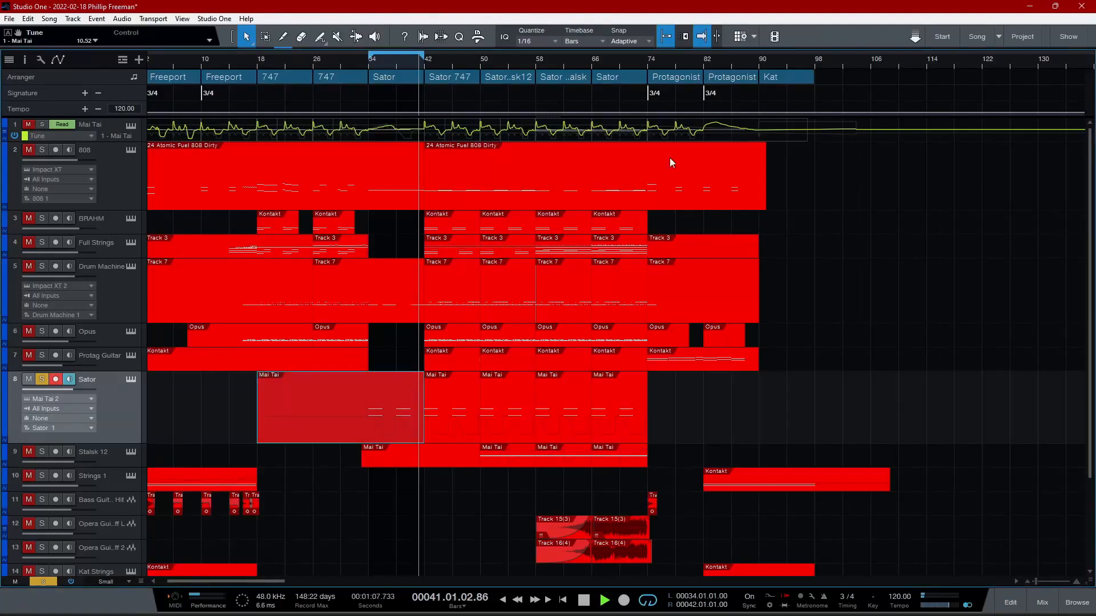
# - Show the Sator channel in the mixer, close the mixer, and unsolo the Sator track
pyautogui.press('F3')
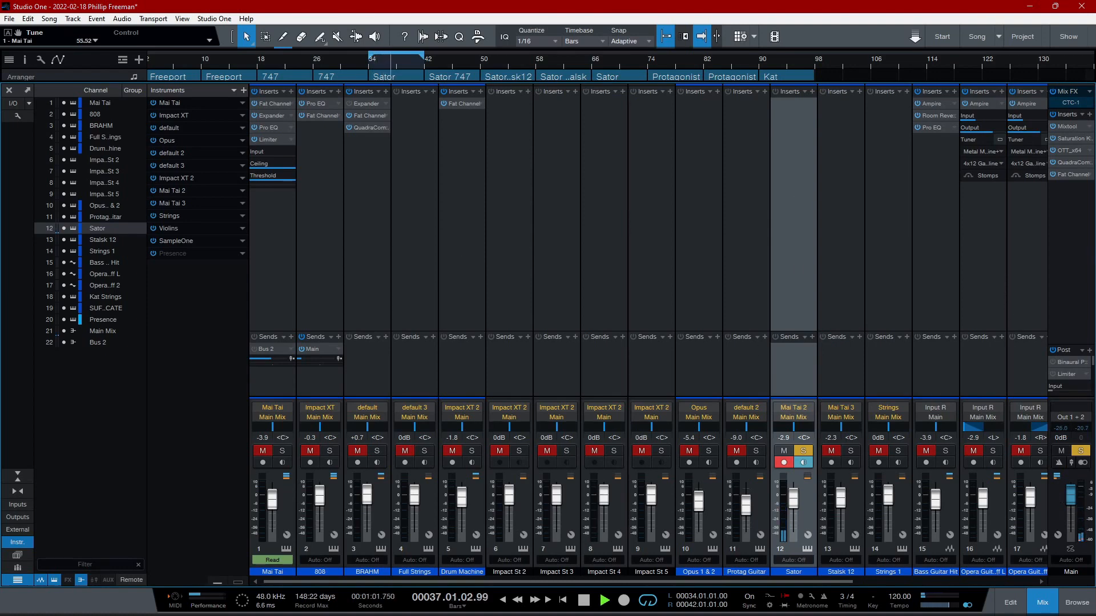
pyautogui.click(1042, 602)
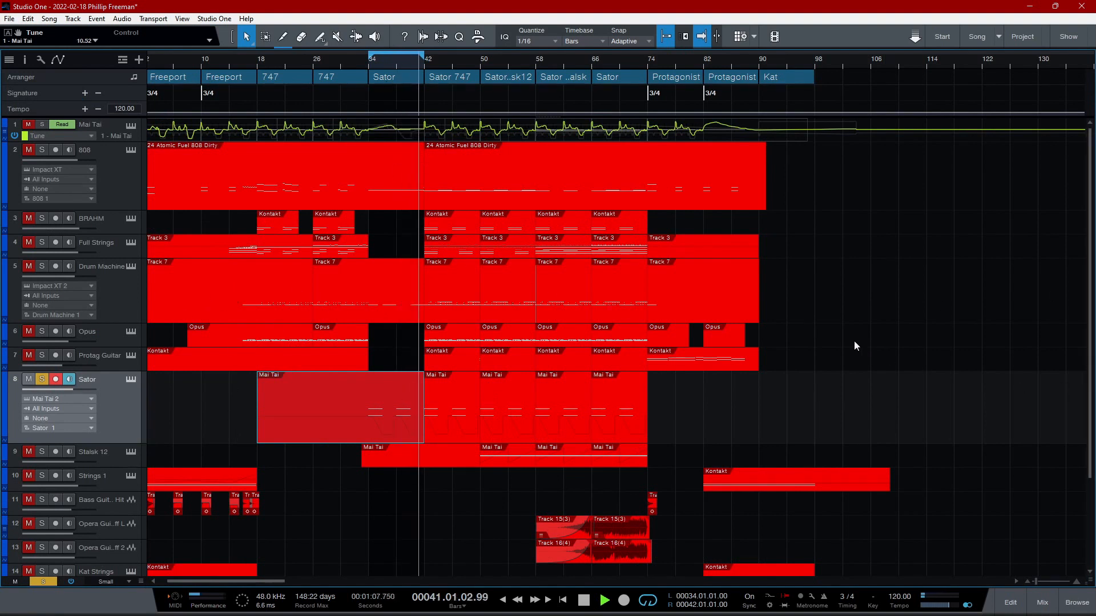
pyautogui.click(42, 379)
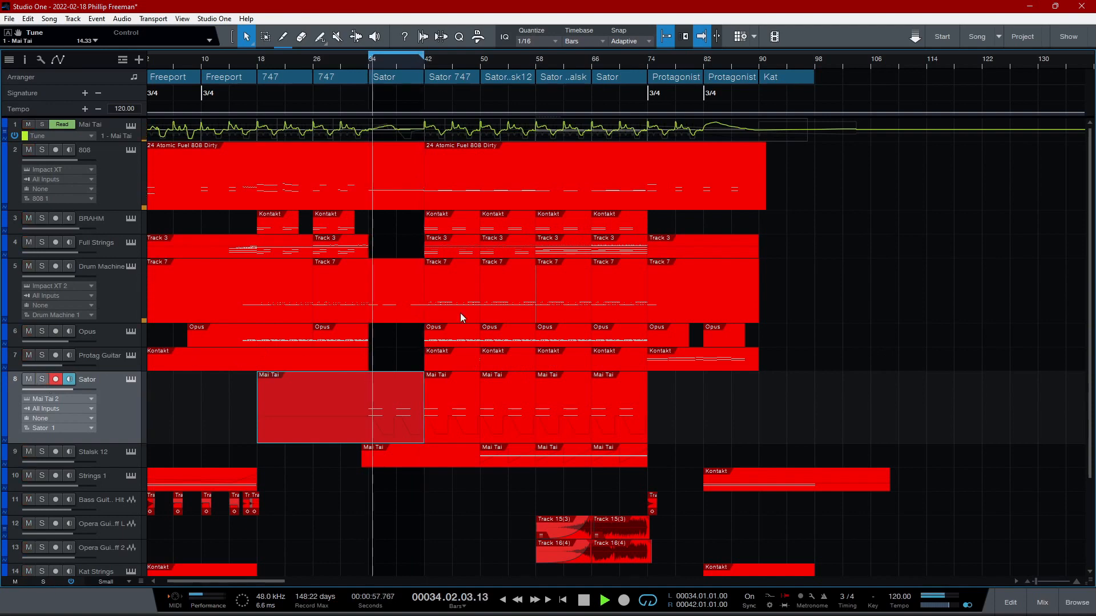
# - Play the Sator section with all tracks, and audition the SUFFOCATE track soloed
pyautogui.moveTo(1090, 282)
pyautogui.mouseDown()
pyautogui.moveTo(1090, 374)
pyautogui.moveTo(1089, 274)
pyautogui.mouseUp()
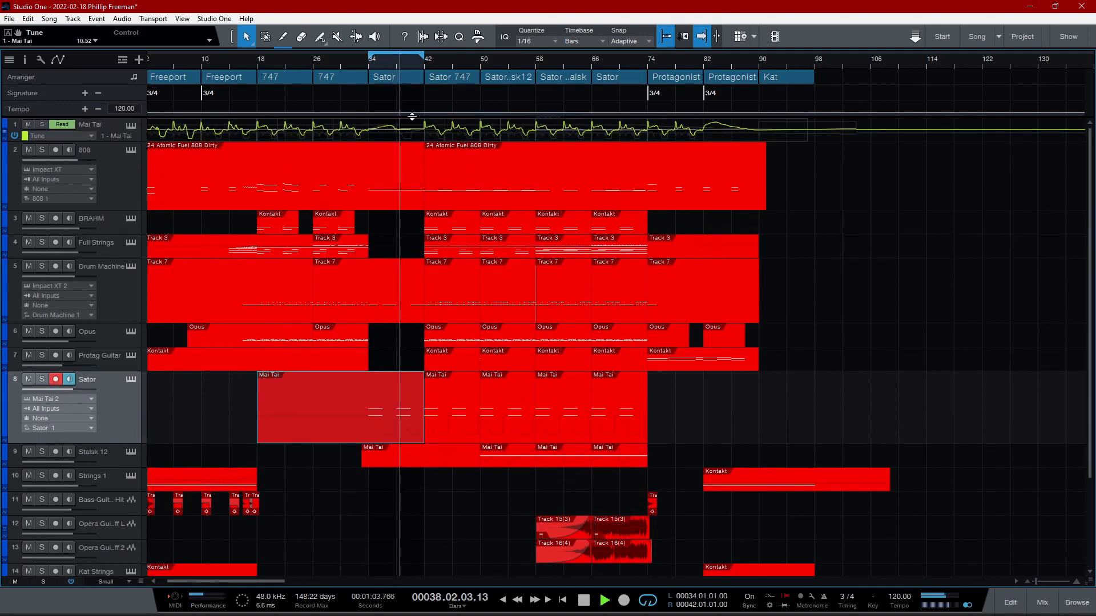
pyautogui.moveTo(1090, 220); pyautogui.dragTo(1089, 328)
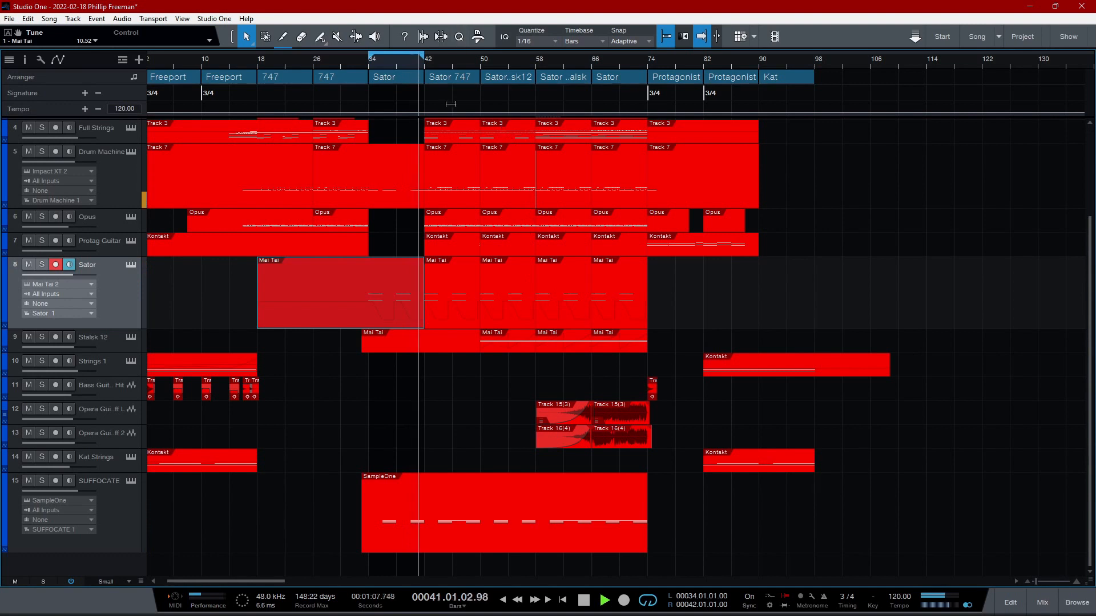
pyautogui.click(114, 520)
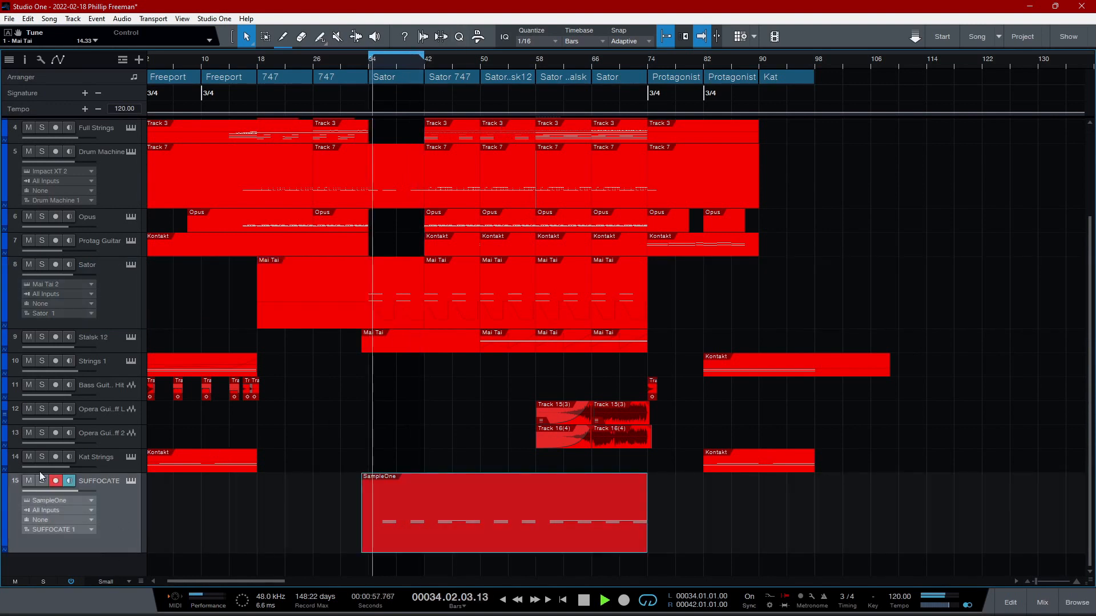
pyautogui.click(42, 481)
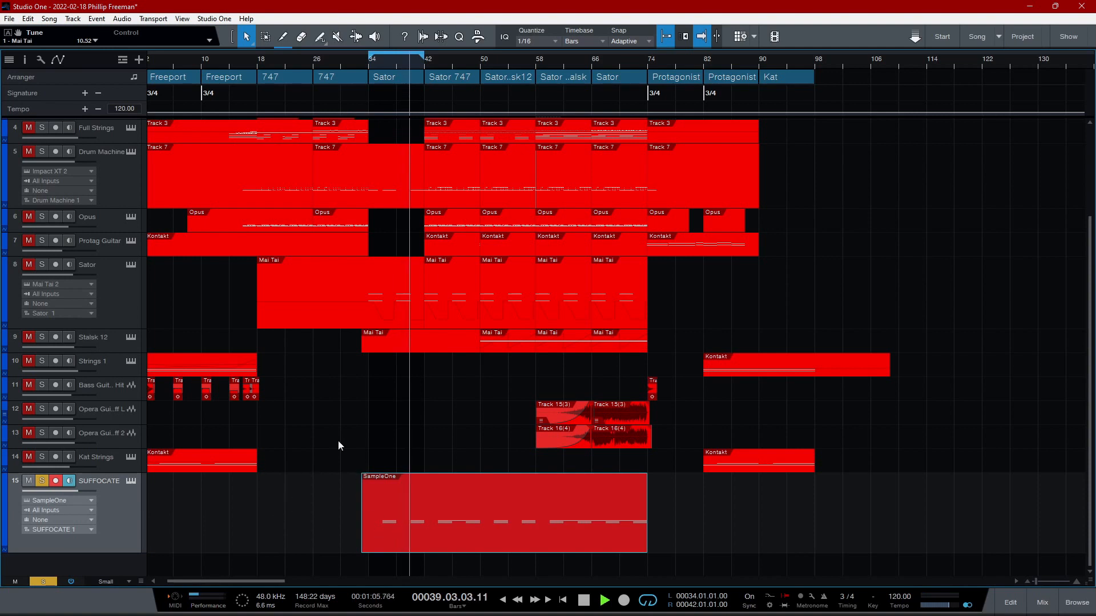
# - Show the SUFFOCATE track's SampleOne XT with its Record and Wave pages, close it, and unsolo the track
pyautogui.click(130, 480)
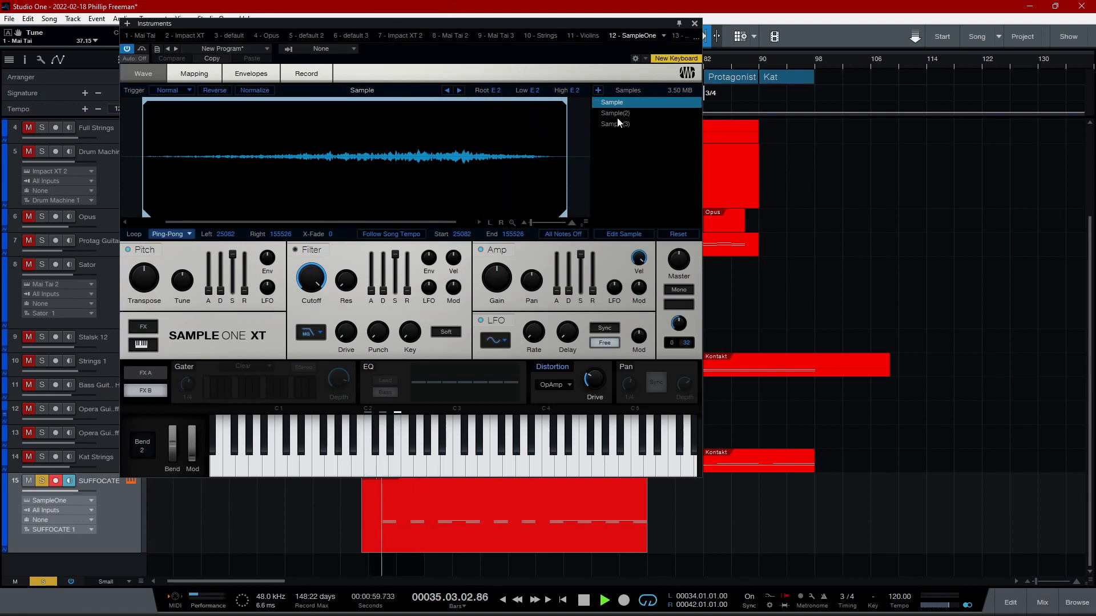
pyautogui.click(308, 71)
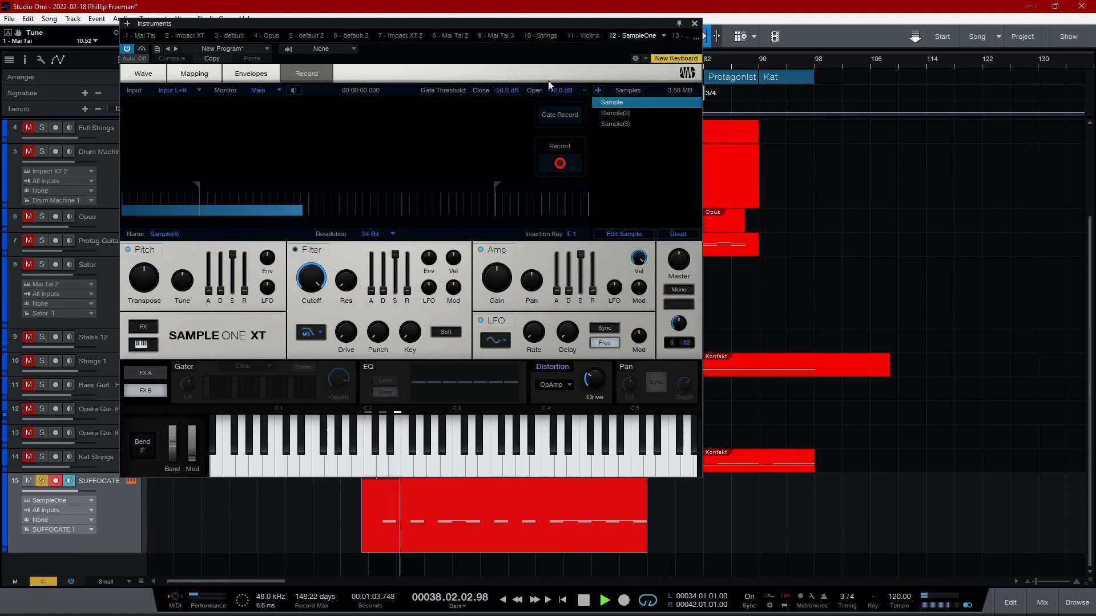
pyautogui.click(137, 73)
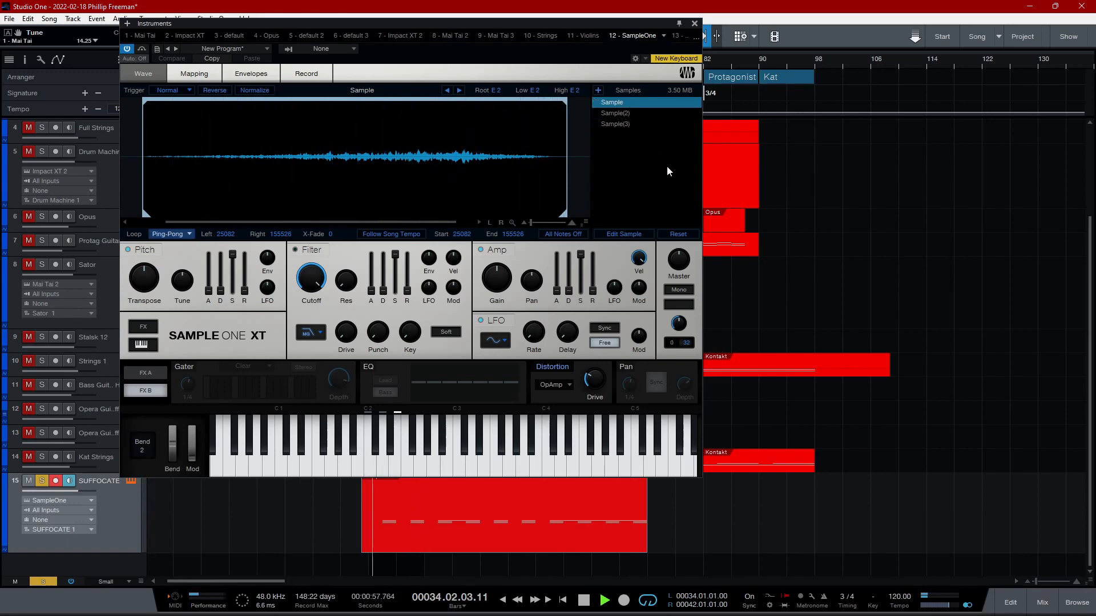
pyautogui.click(693, 23)
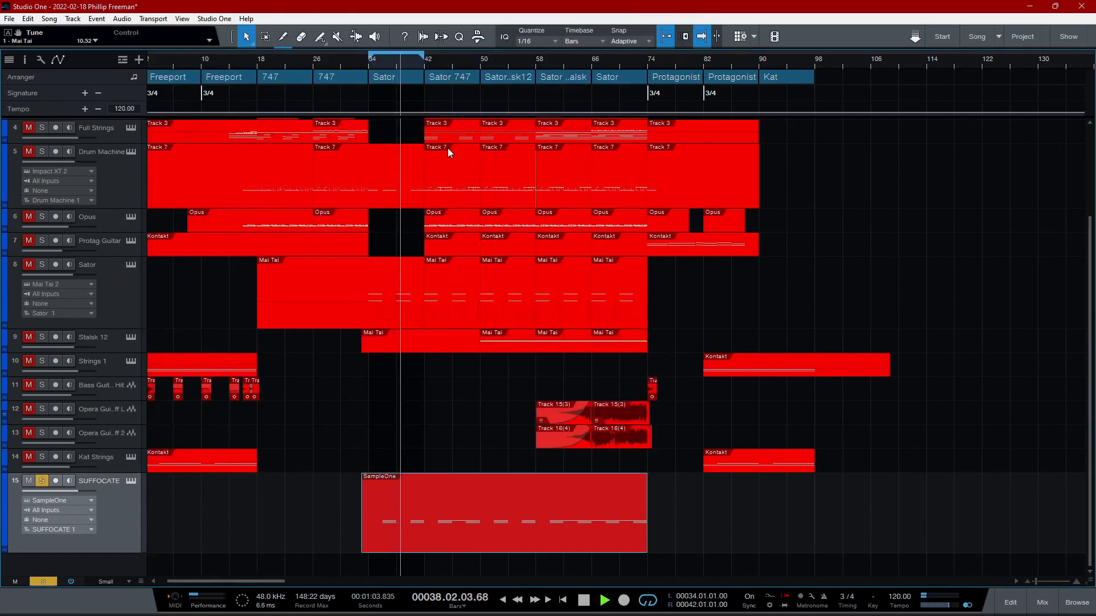
pyautogui.click(41, 484)
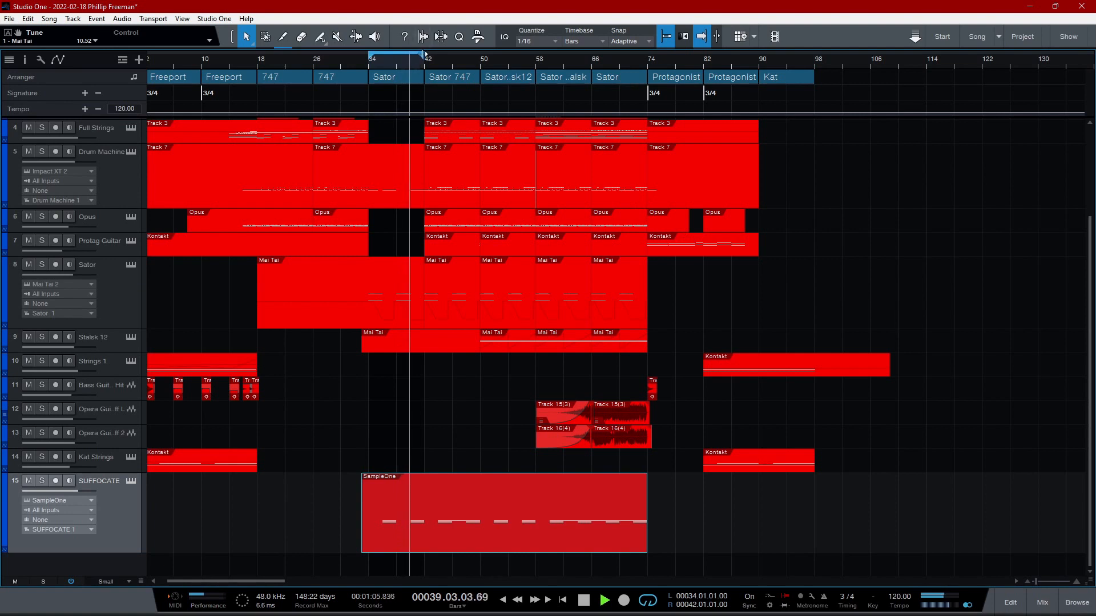
# - Extend the loop range to bar 50 and show the Drum Machine notes of the Sator 747 section in the editor
pyautogui.moveTo(424, 54); pyautogui.dragTo(478, 54)
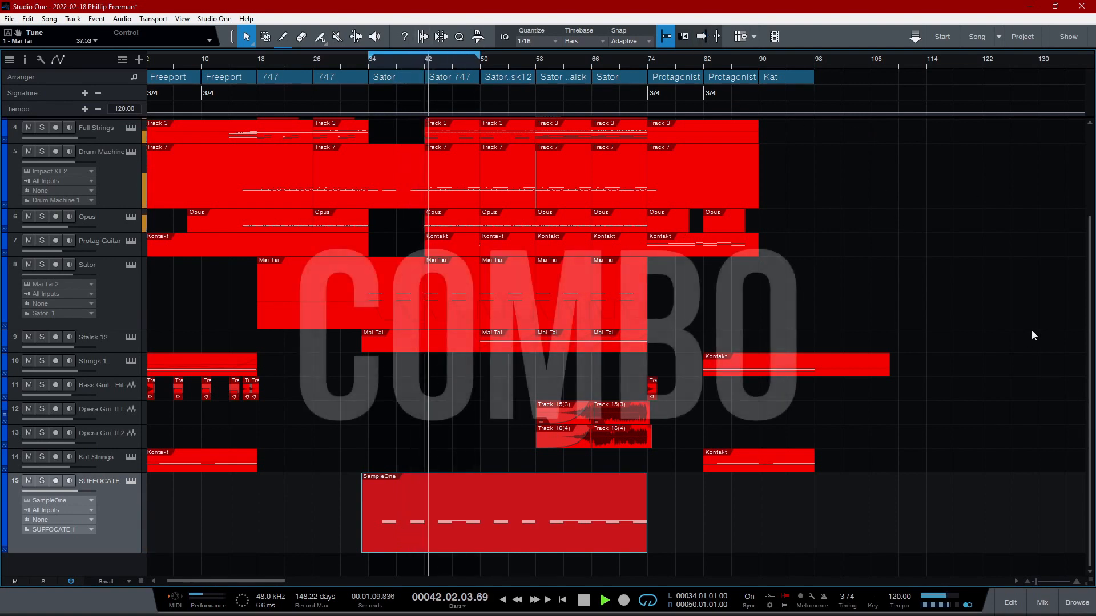
pyautogui.scroll(4, 1032, 330)
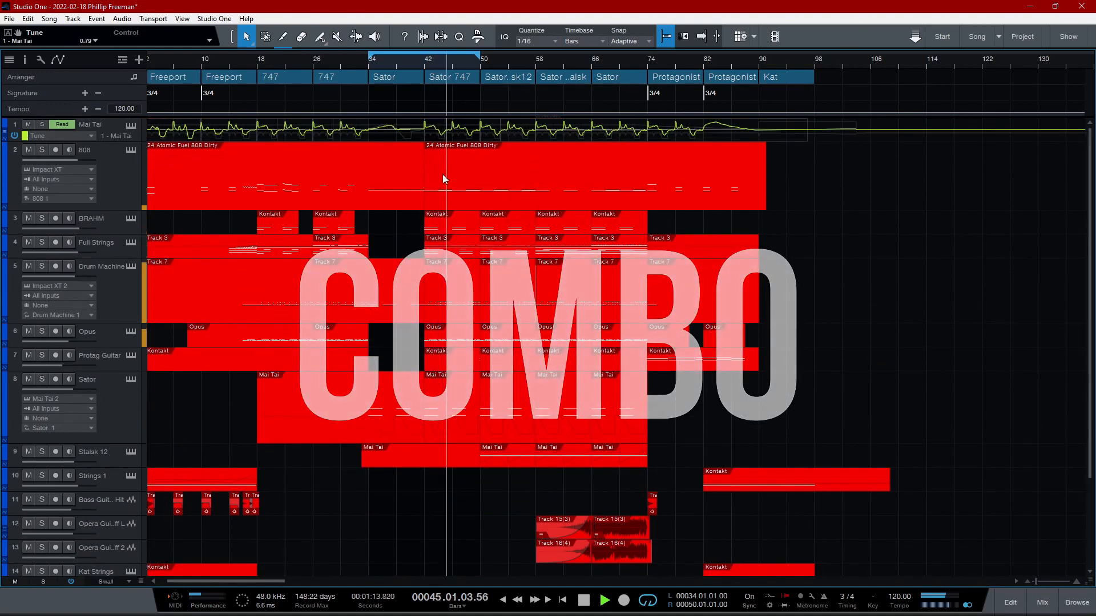
pyautogui.doubleClick(467, 282)
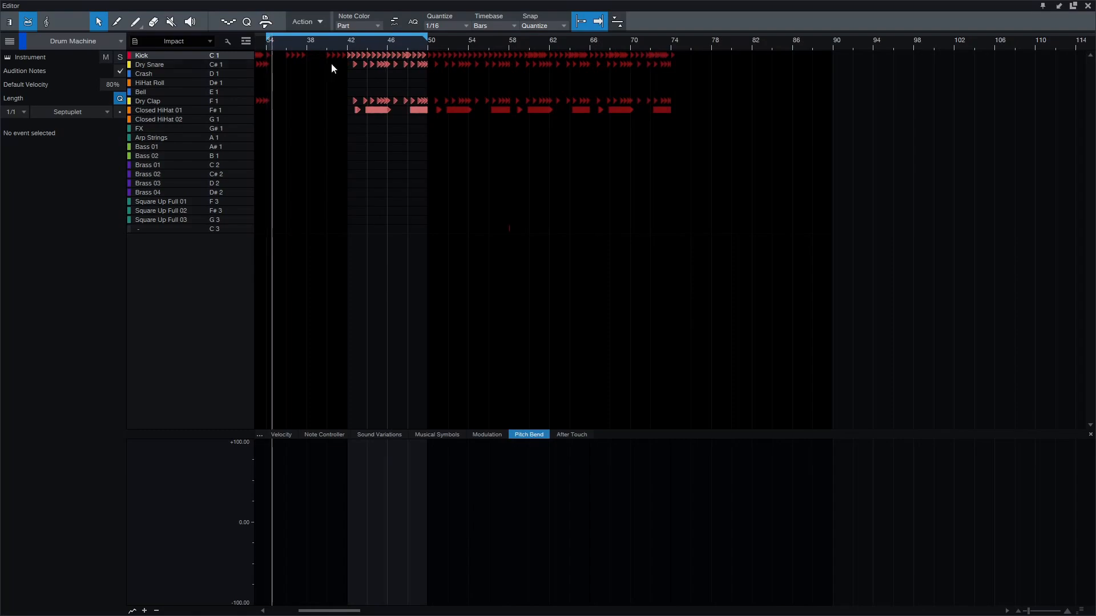
pyautogui.click(1088, 6)
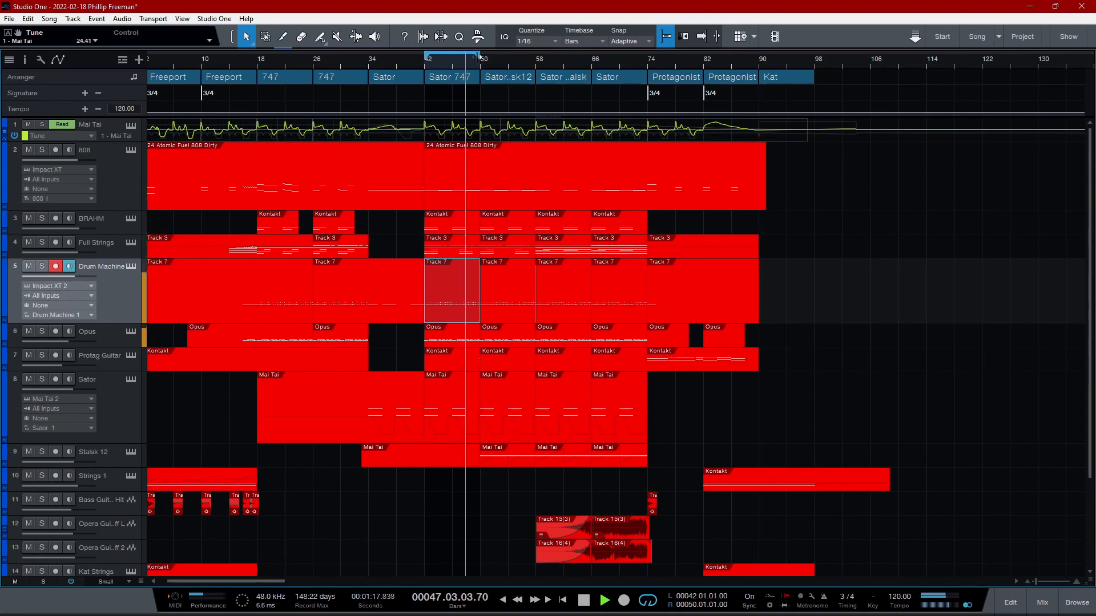
# - Set the loop range to bars 50 through 58 and solo the Stalsk 12 track
pyautogui.moveTo(478, 57); pyautogui.dragTo(535, 56)
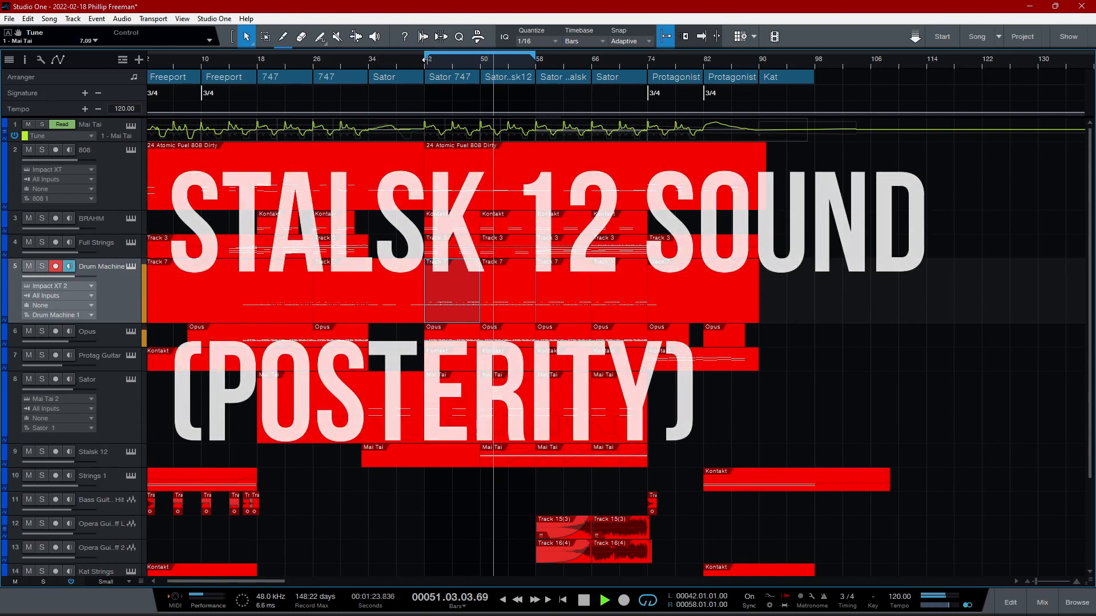
pyautogui.moveTo(425, 57); pyautogui.dragTo(481, 57)
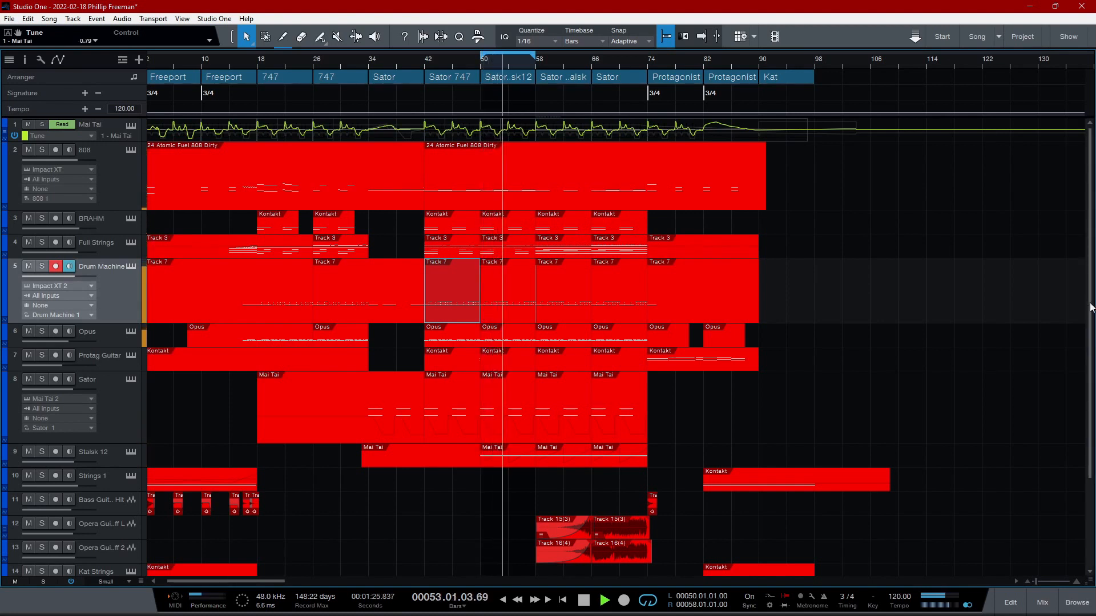
pyautogui.scroll(-5, 1091, 308)
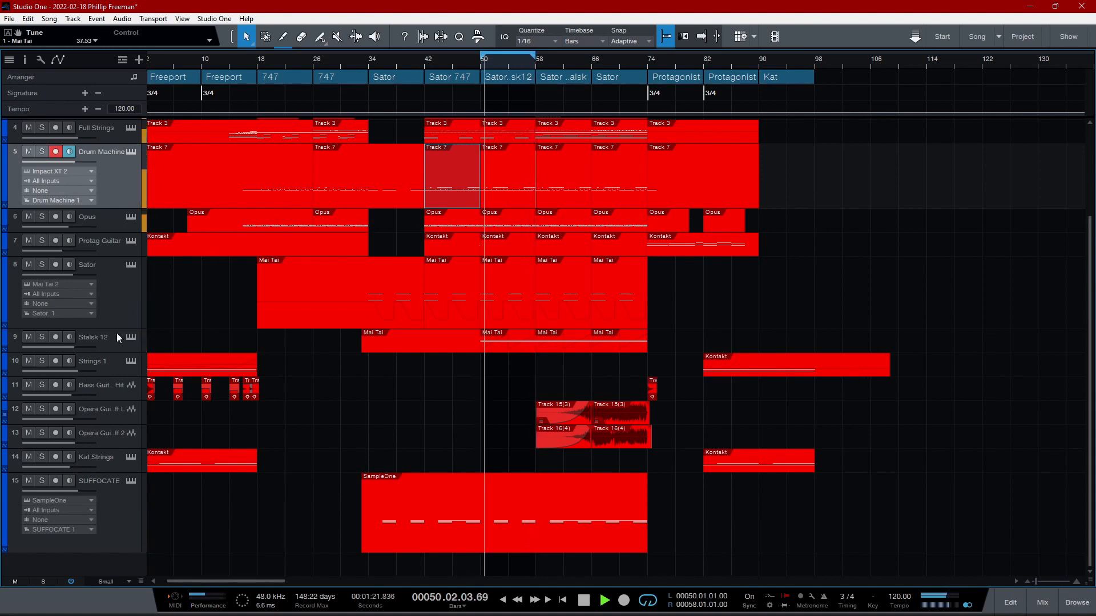
pyautogui.click(43, 337)
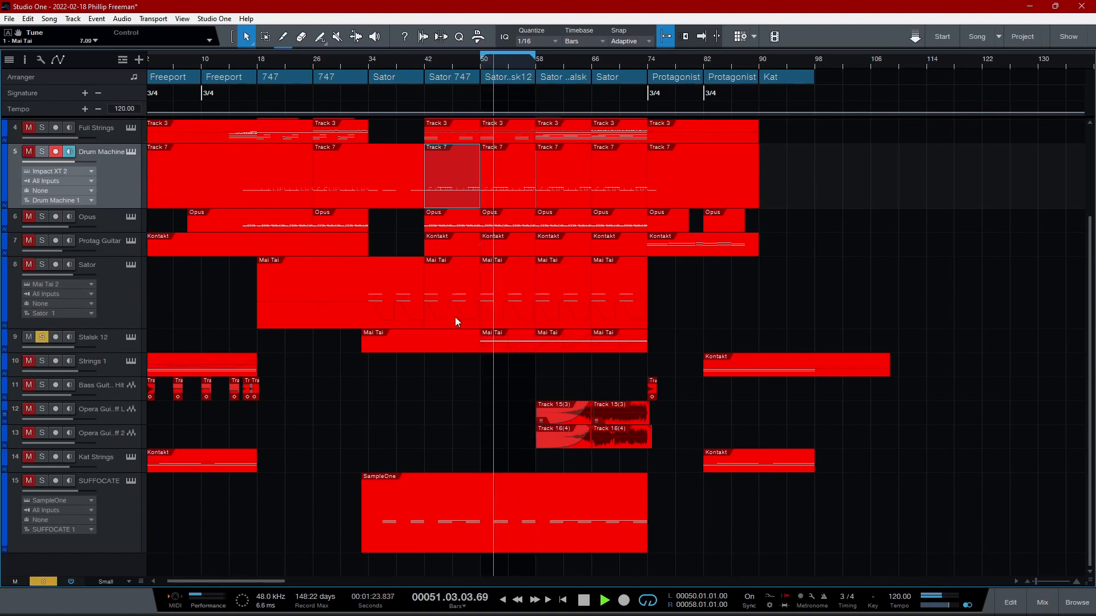
# - Show the Stalsk 12 Mai Tai's FX B effects, compare its sound with the Gater off and on, close it, and unsolo the track
pyautogui.click(127, 337)
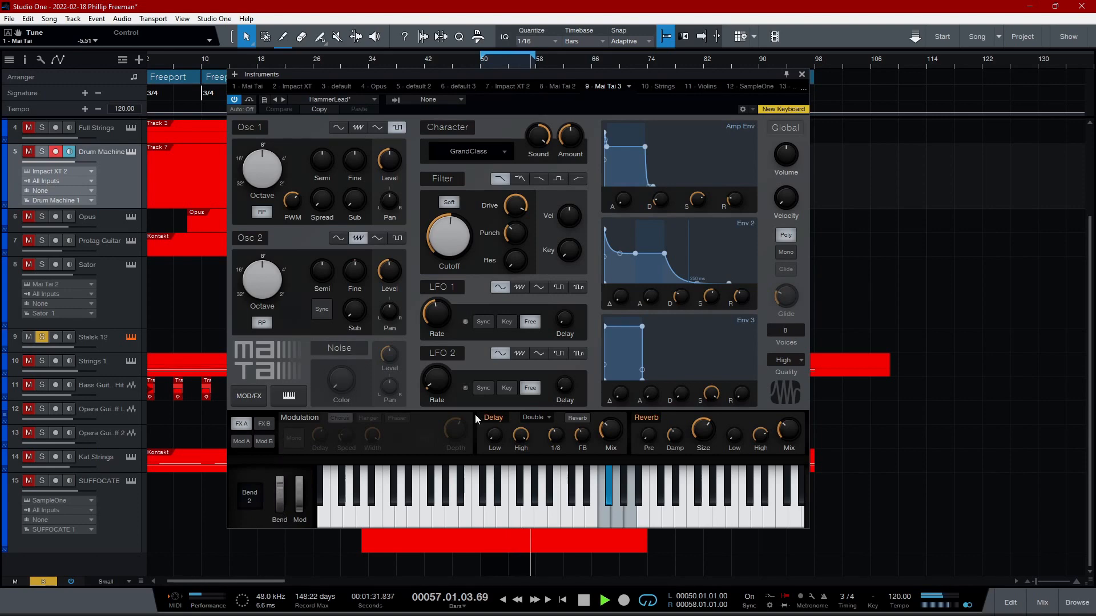
pyautogui.click(265, 423)
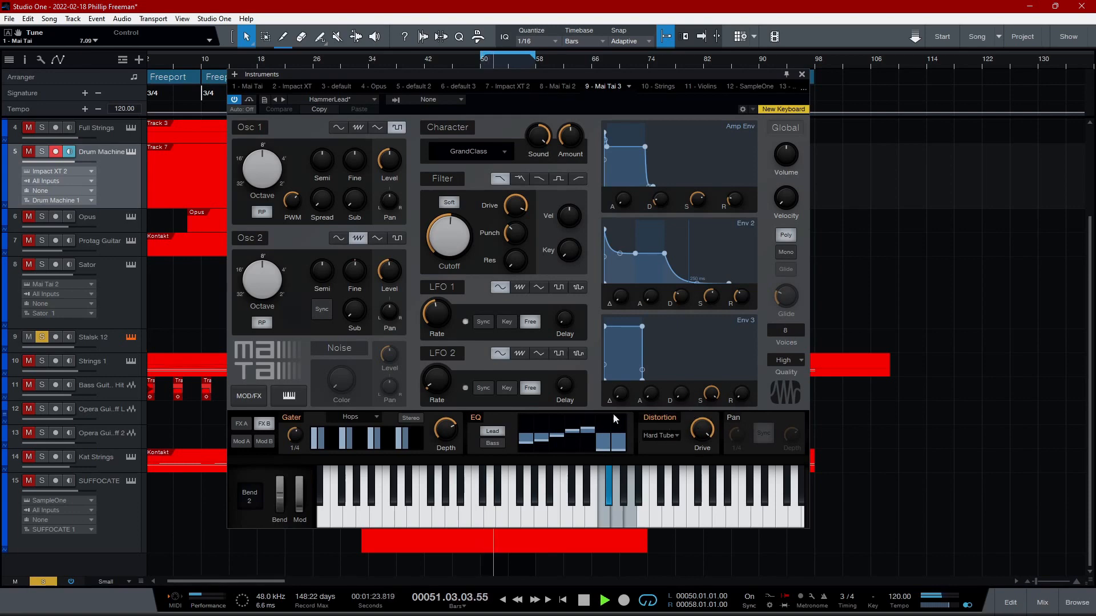
pyautogui.click(298, 419)
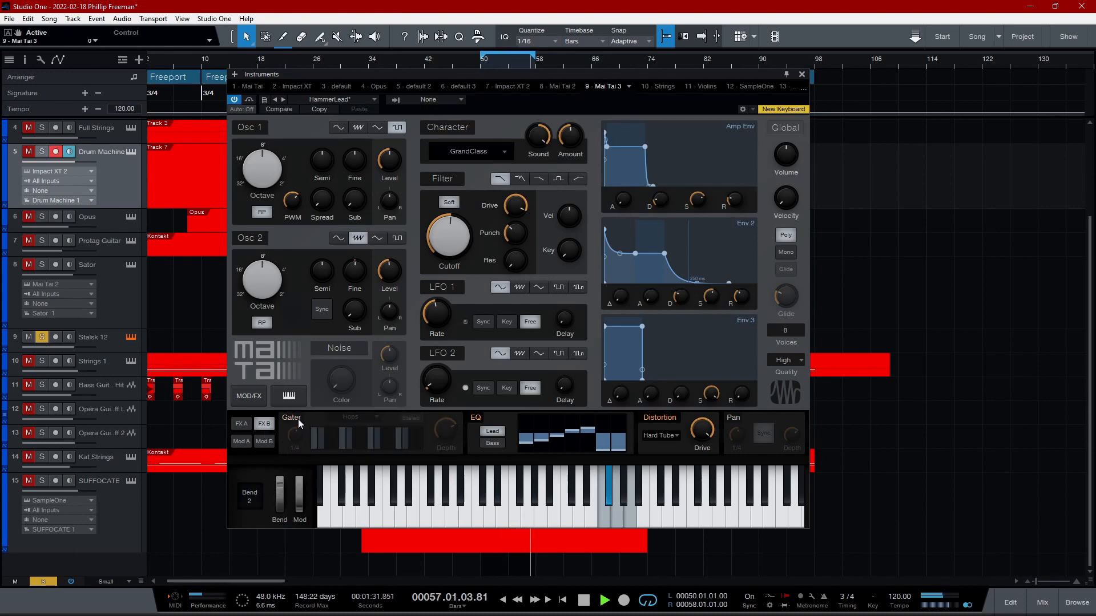
pyautogui.click(298, 419)
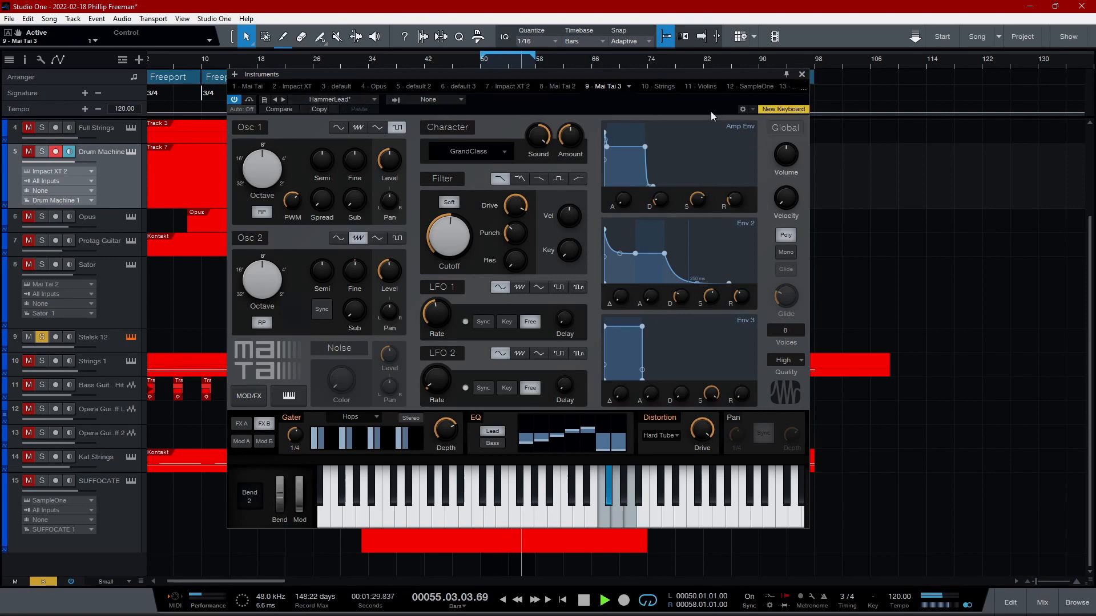
pyautogui.click(802, 74)
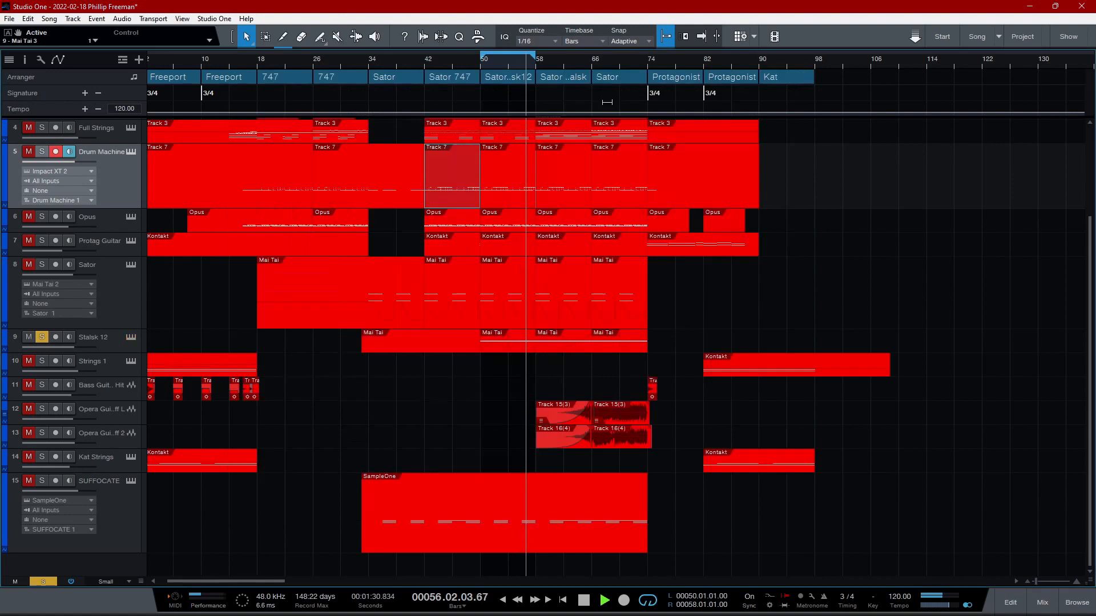
pyautogui.click(42, 337)
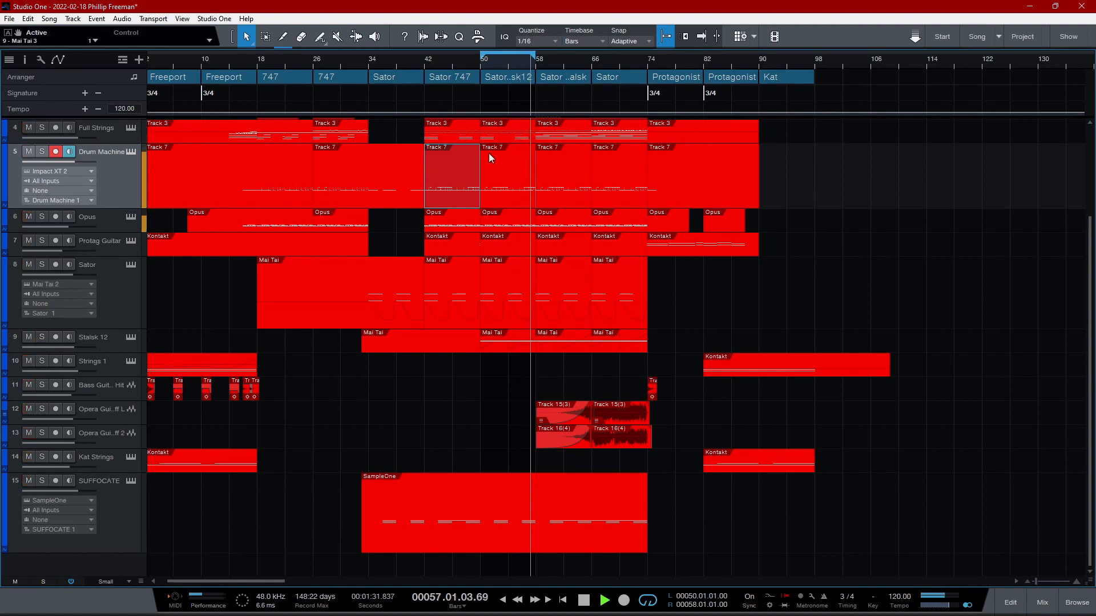
# - Extend the loop range's end to bar 74 and play on into the next section with all tracks
pyautogui.moveTo(535, 57); pyautogui.dragTo(651, 56)
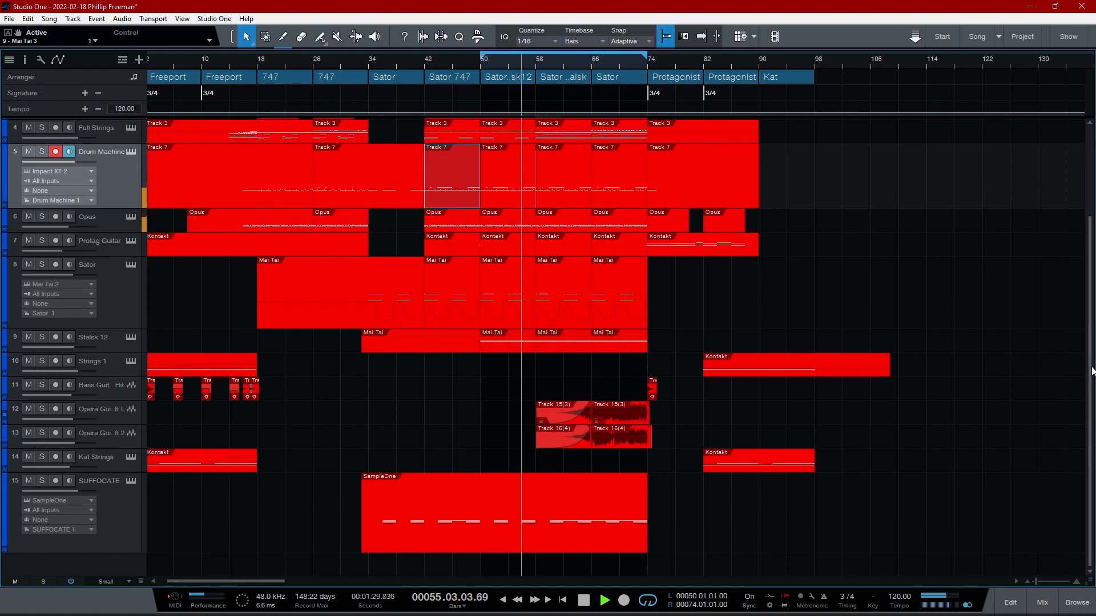
pyautogui.scroll(2, 1077, 265)
pyautogui.scroll(-2, 1077, 264)
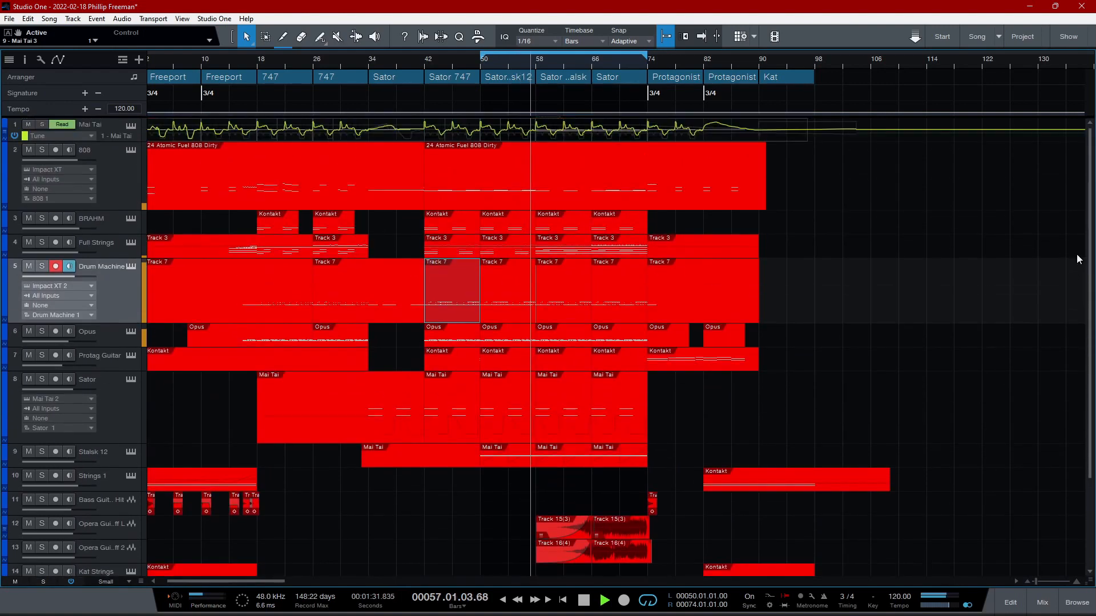
pyautogui.scroll(-1, 1077, 264)
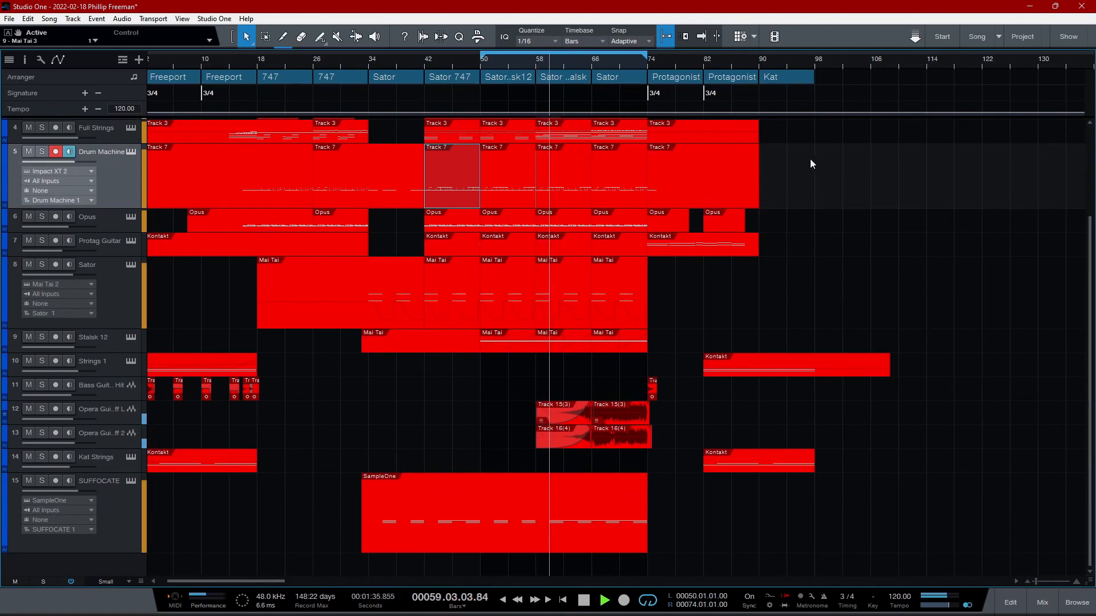
# - Disarm recording on the Drum Machine track and solo both Opera Guitar riff tracks together
pyautogui.click(56, 152)
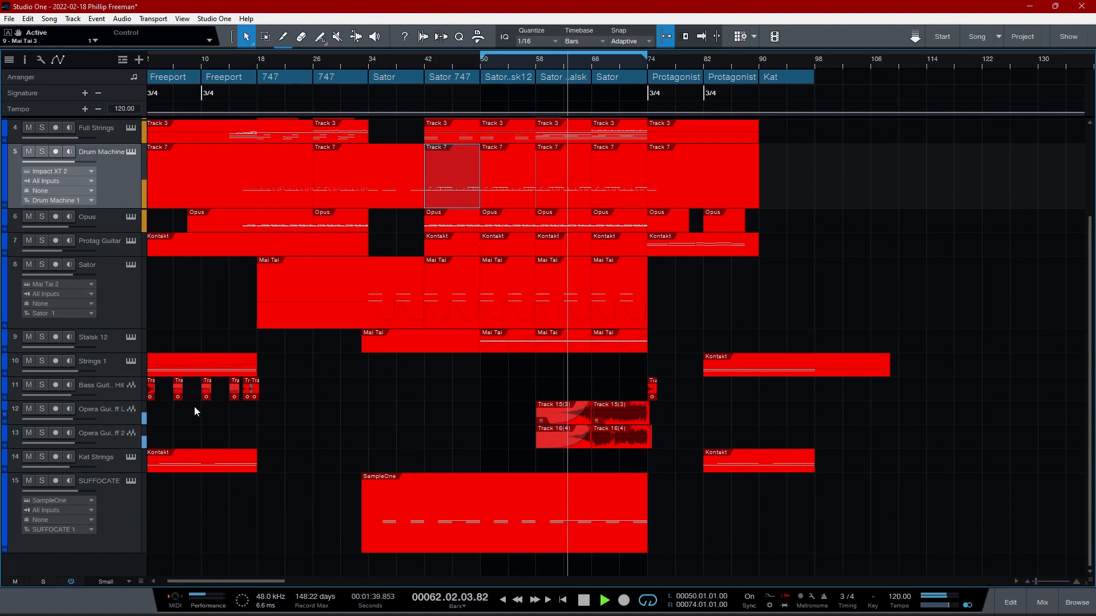
pyautogui.click(41, 409)
pyautogui.click(41, 434)
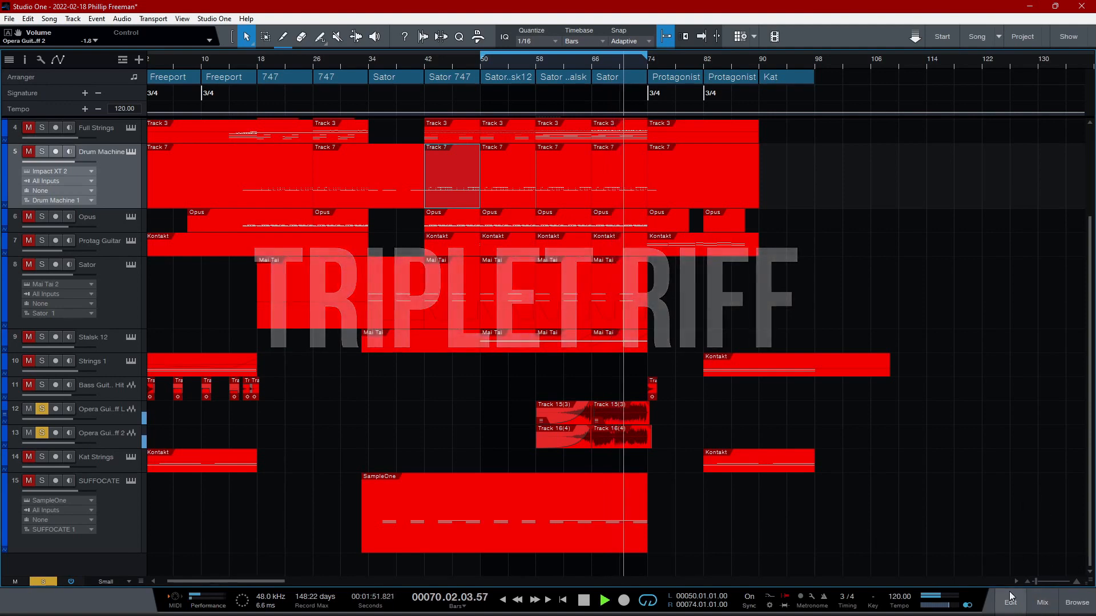
# - Show the Opera Guitar Riff L channel's Ampire amp, move the loop start to bar 58, and return to the arrangement
pyautogui.click(105, 415)
pyautogui.press('F3')
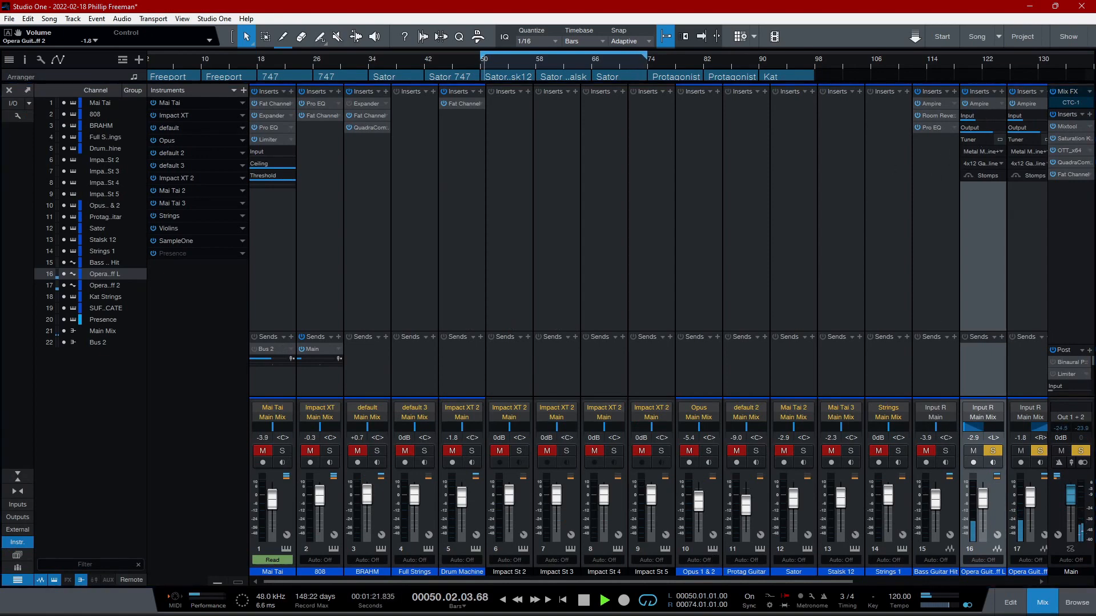
pyautogui.moveTo(548, 615); pyautogui.dragTo(519, 180)
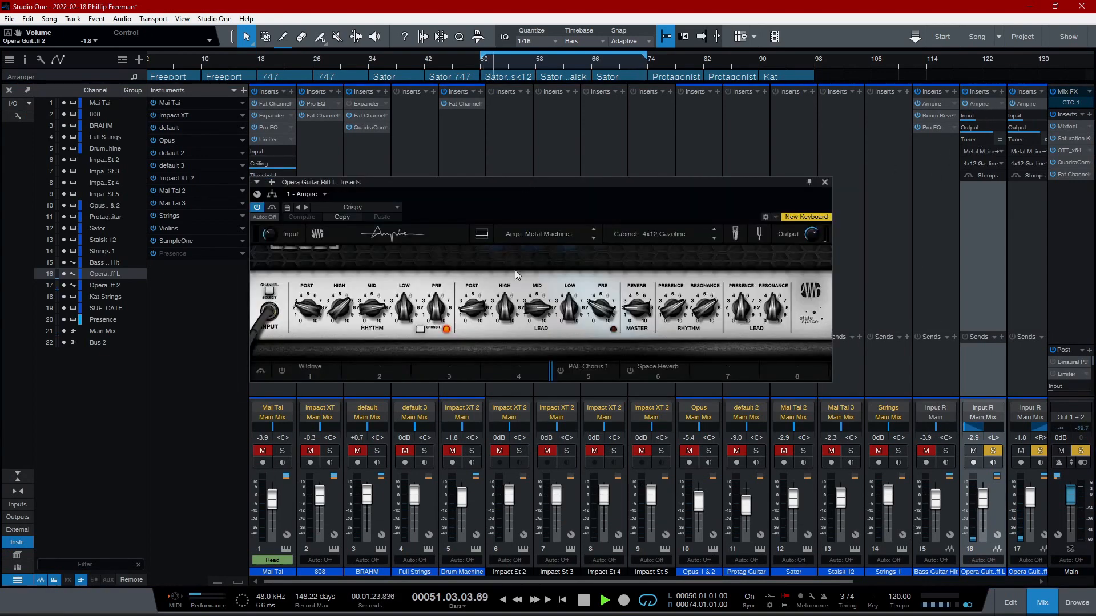
pyautogui.moveTo(484, 57); pyautogui.dragTo(522, 47)
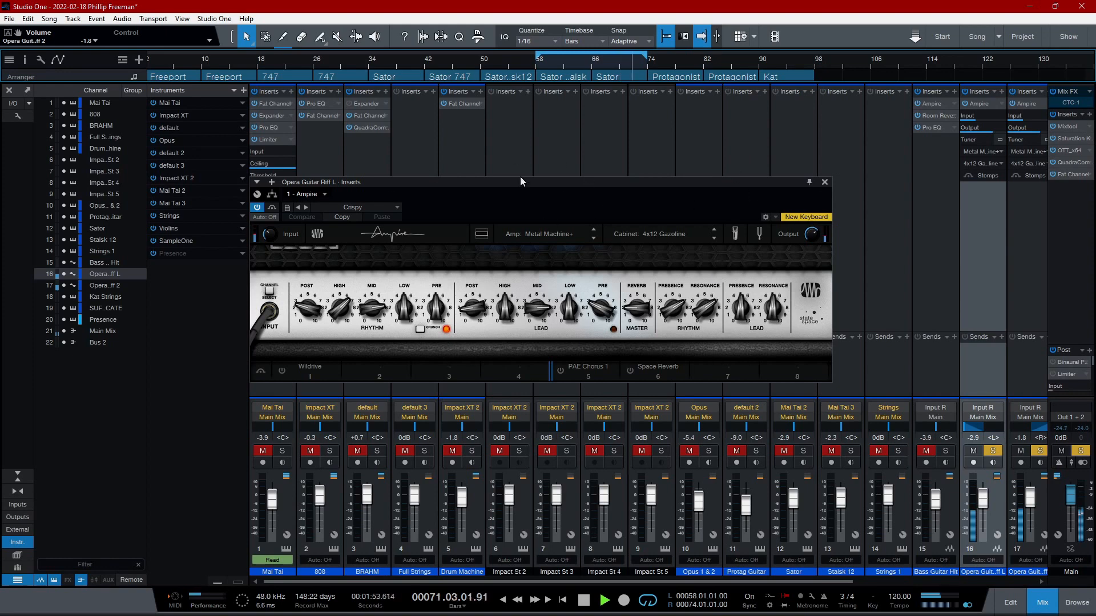
pyautogui.click(825, 183)
pyautogui.click(1035, 603)
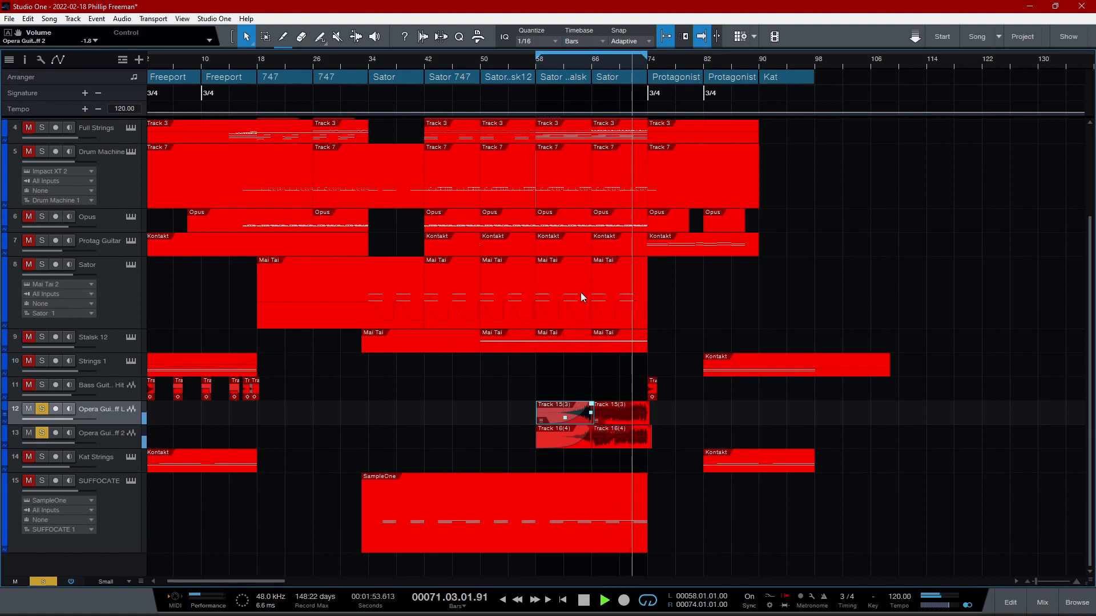
# - Examine the fade-in on the Opera Guitar riff clips up close and unsolo both guitar tracks
pyautogui.moveTo(1037, 581); pyautogui.dragTo(1043, 581)
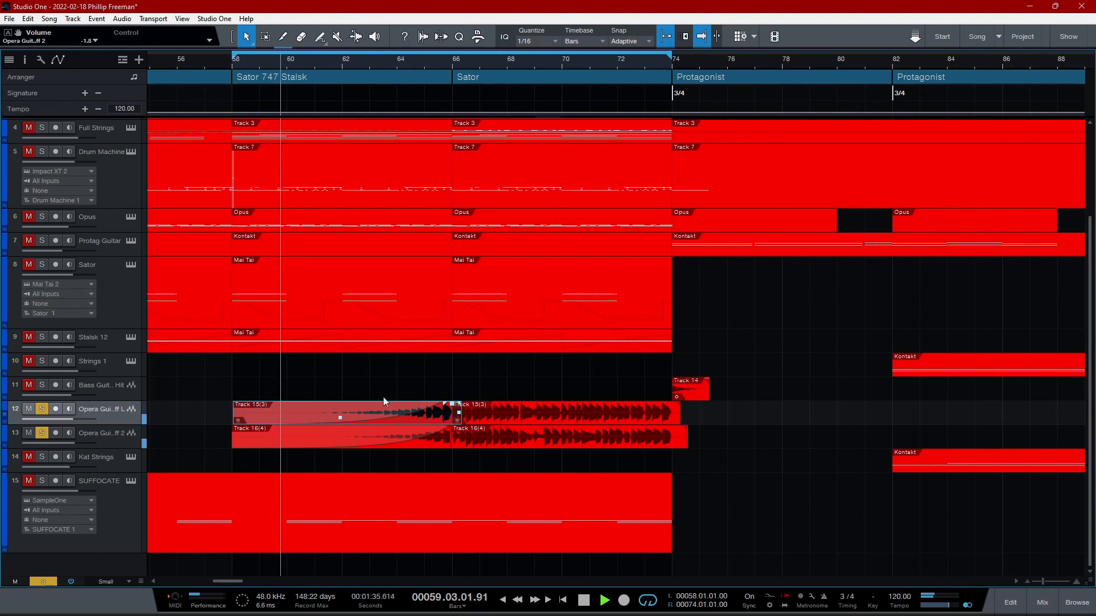
pyautogui.click(41, 435)
pyautogui.click(41, 409)
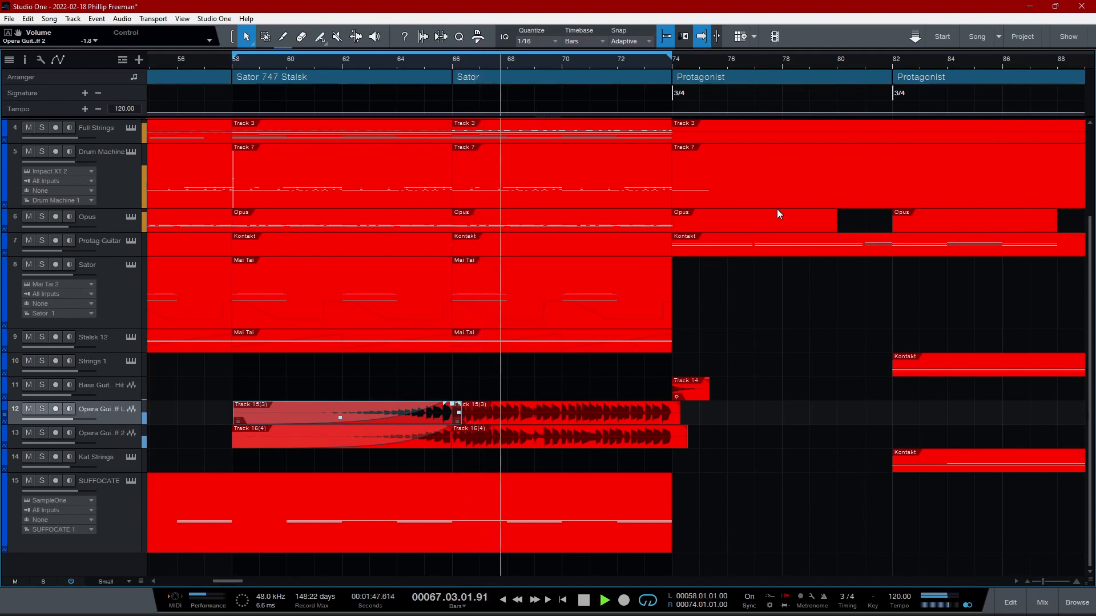
# - Show the notes of the Full Strings clip starting at bar 66 in the note editor and close it
pyautogui.moveTo(1093, 355); pyautogui.dragTo(1074, 244)
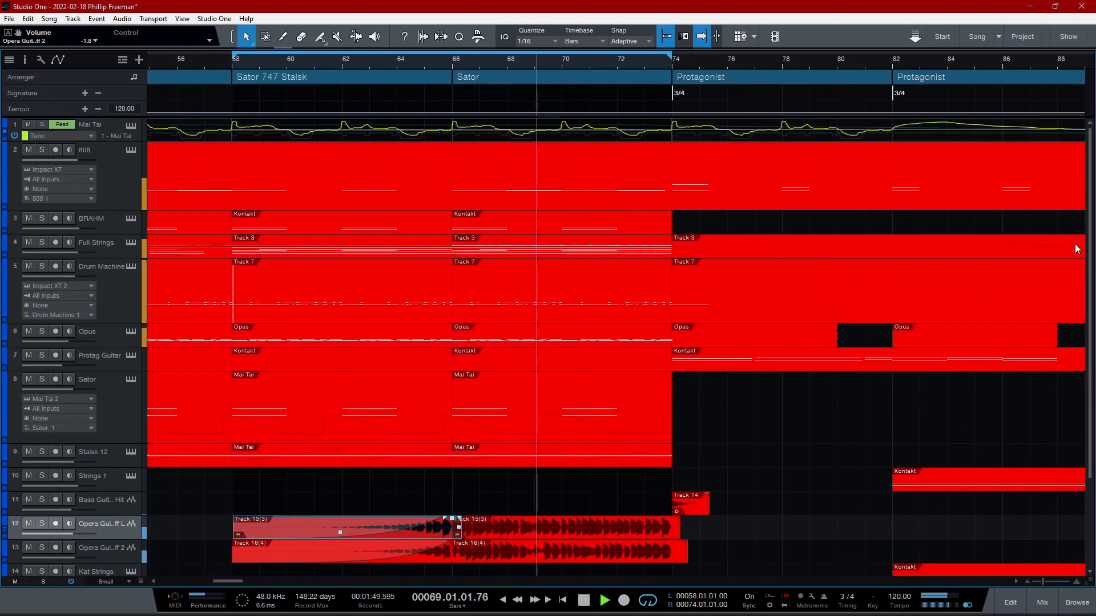
pyautogui.doubleClick(477, 246)
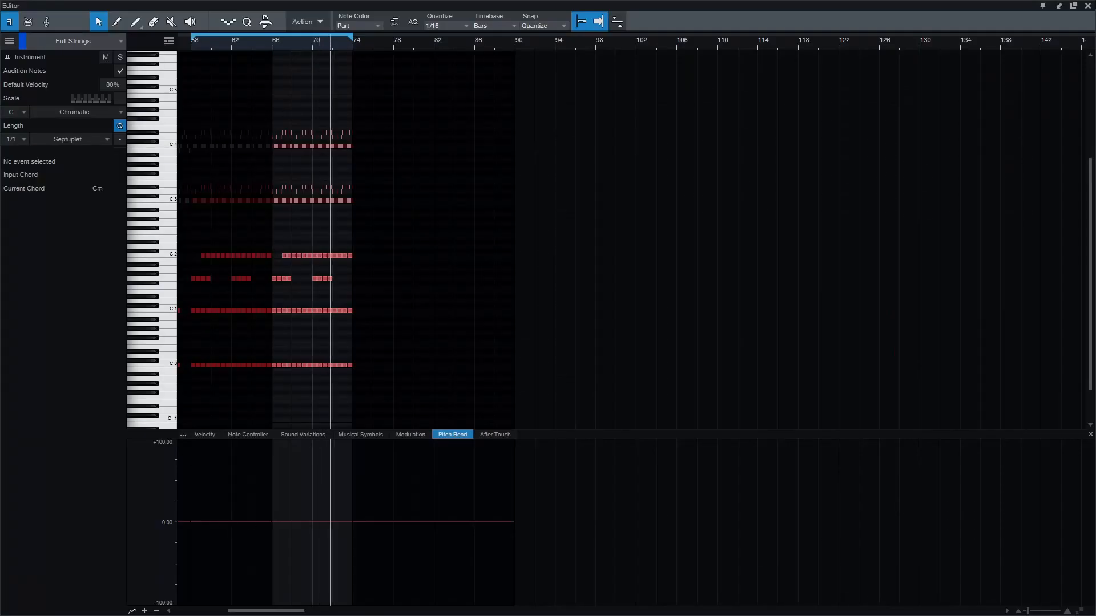
pyautogui.click(1088, 6)
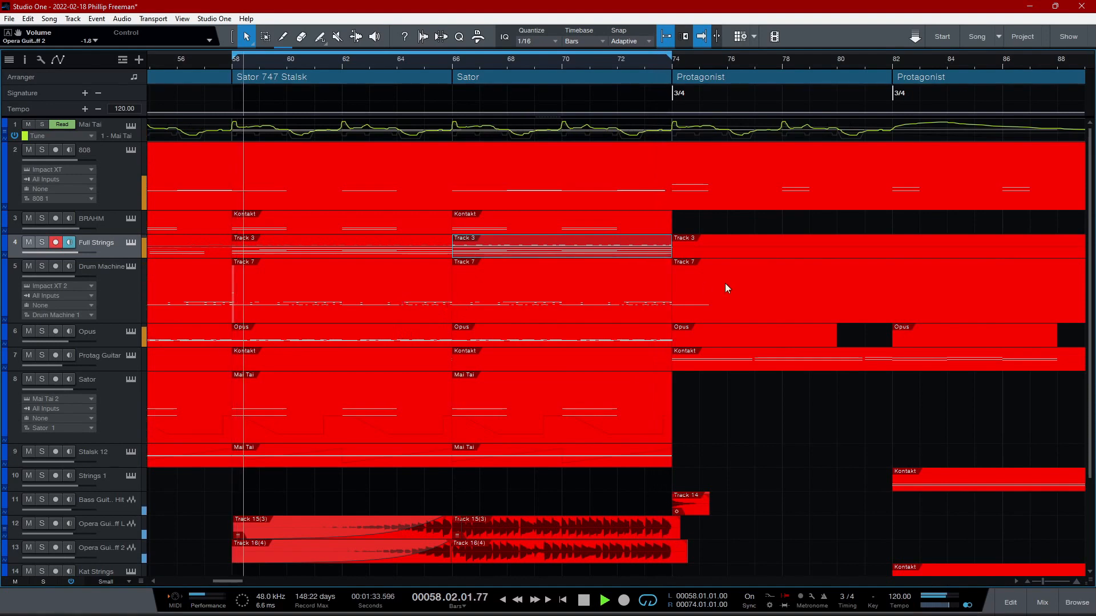
# - Extend the loop range's end to bar 98 and play on into the Protagonist section with all tracks
pyautogui.moveTo(1093, 283); pyautogui.dragTo(1091, 343)
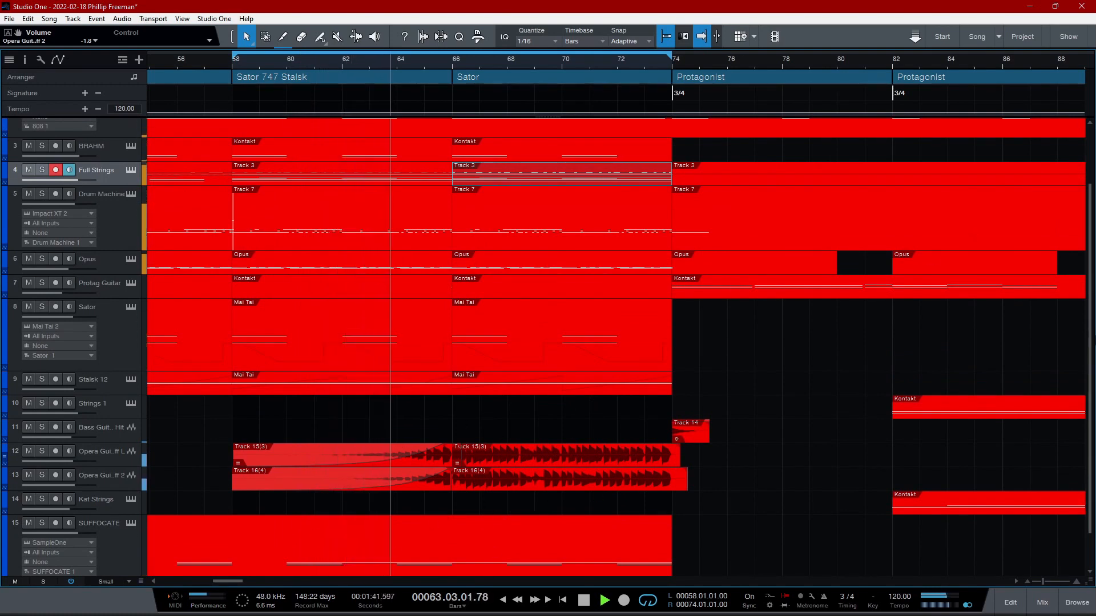
pyautogui.moveTo(1043, 581); pyautogui.dragTo(1039, 582)
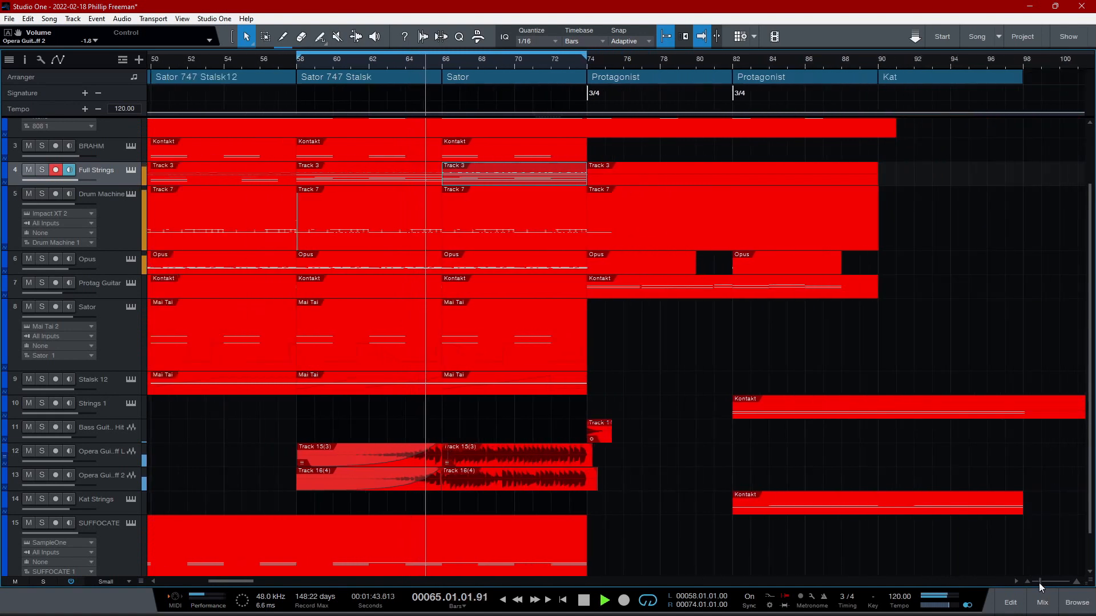
pyautogui.moveTo(585, 56); pyautogui.dragTo(1022, 29)
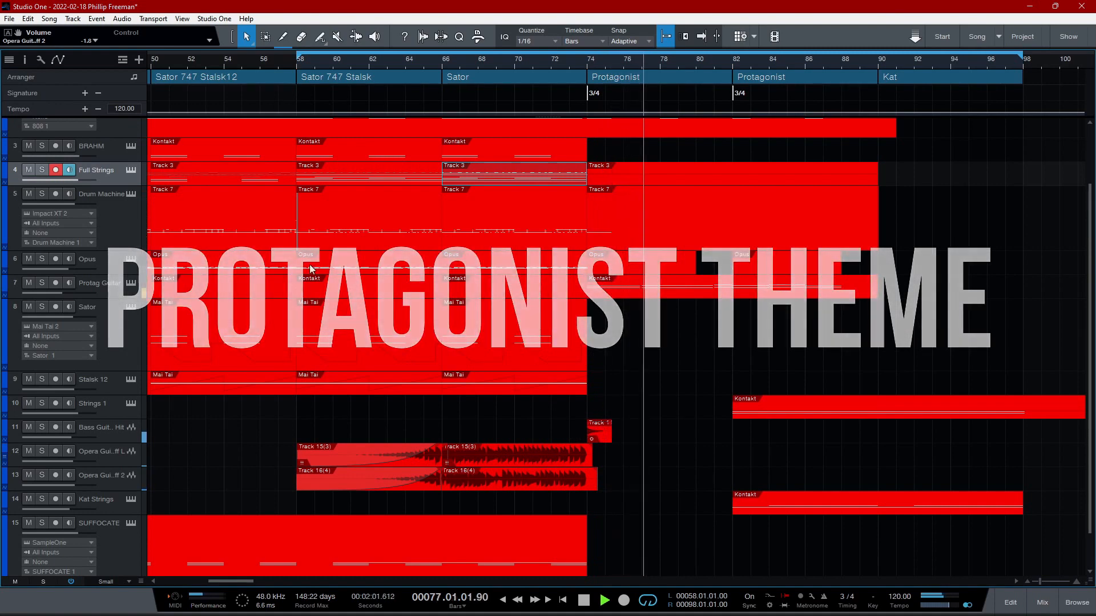
# - Solo the Protag Guitar track and set the loop range to bars 74 through 90
pyautogui.click(41, 282)
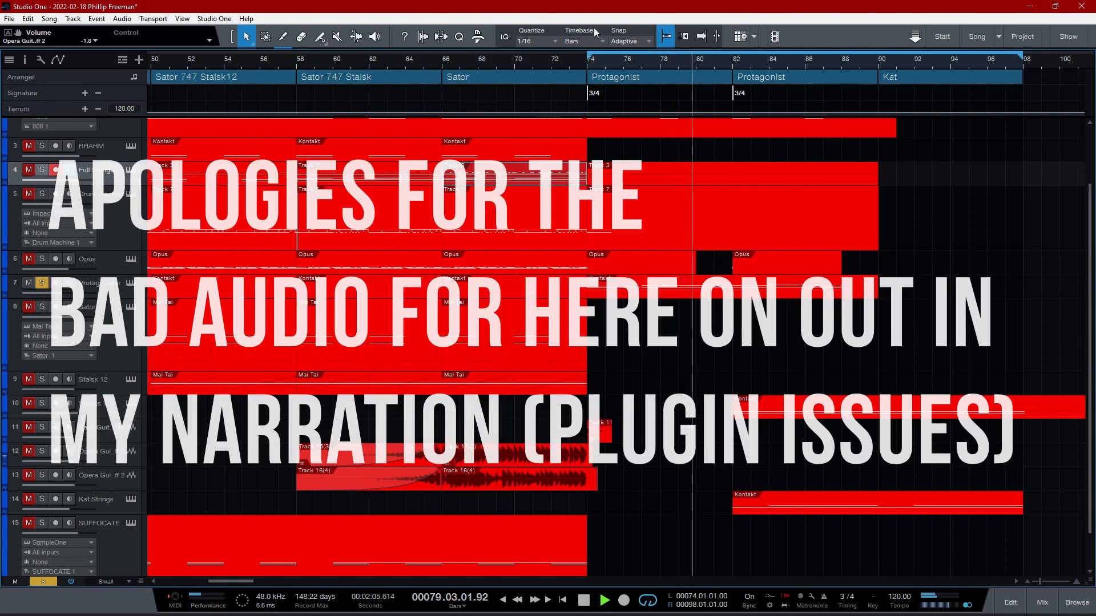
pyautogui.moveTo(1021, 59); pyautogui.dragTo(878, 60)
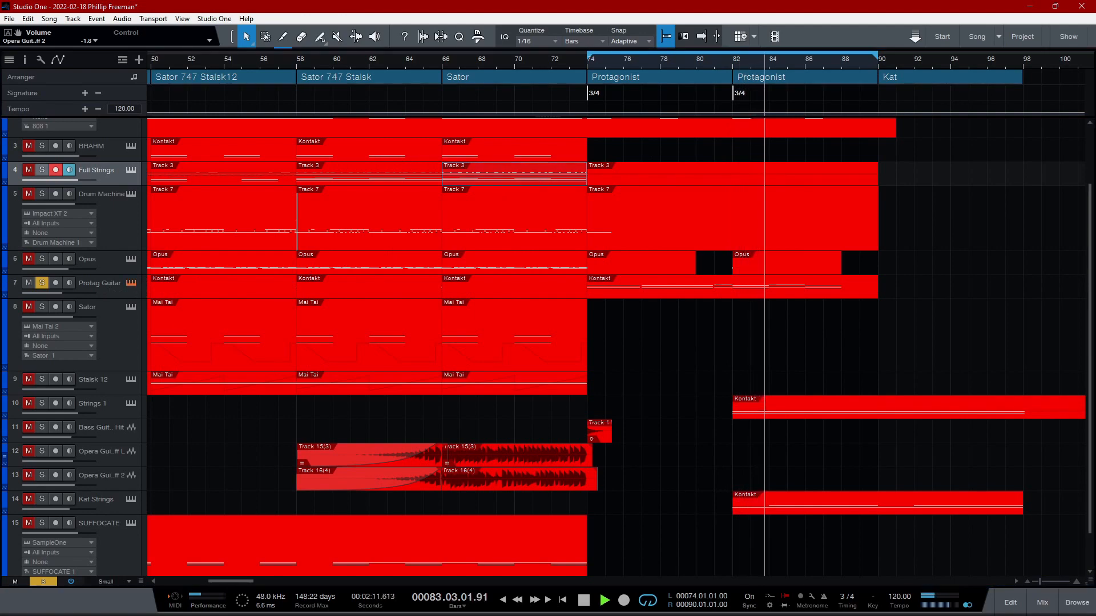
# - Show the Protag Guitar's Kontakt instrument with the Unstable Guitar patch, close it, and unsolo the track
pyautogui.moveTo(722, 127); pyautogui.dragTo(639, 40)
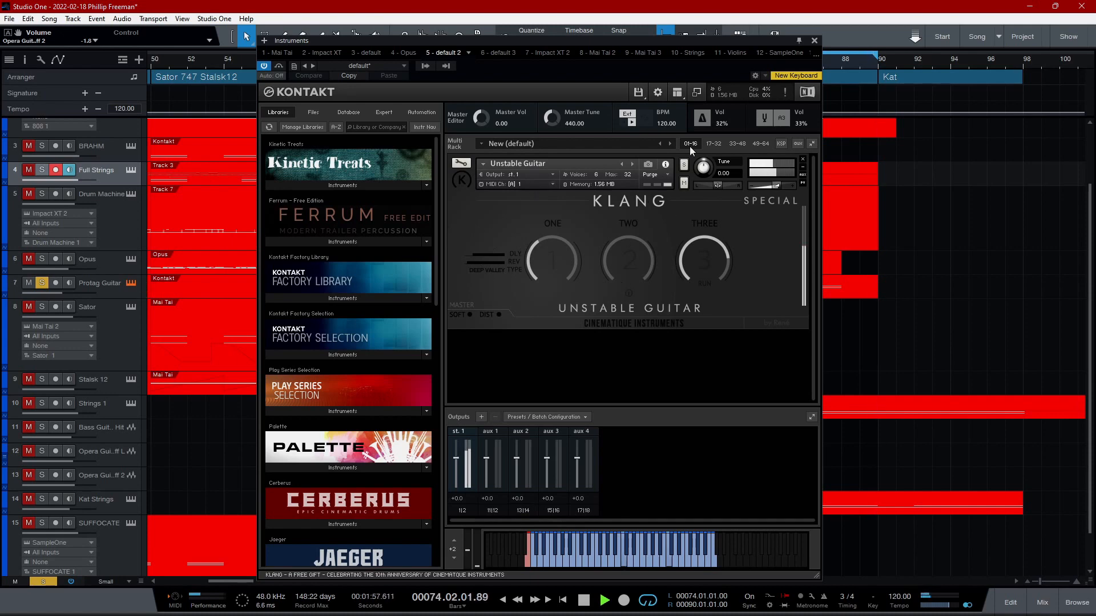
pyautogui.click(814, 41)
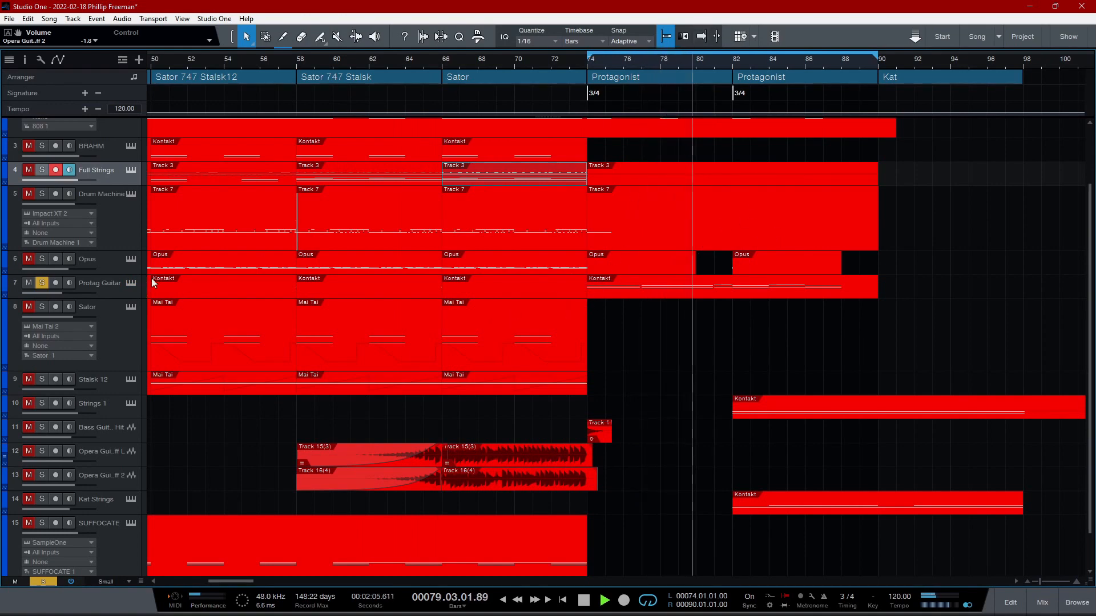
pyautogui.click(131, 283)
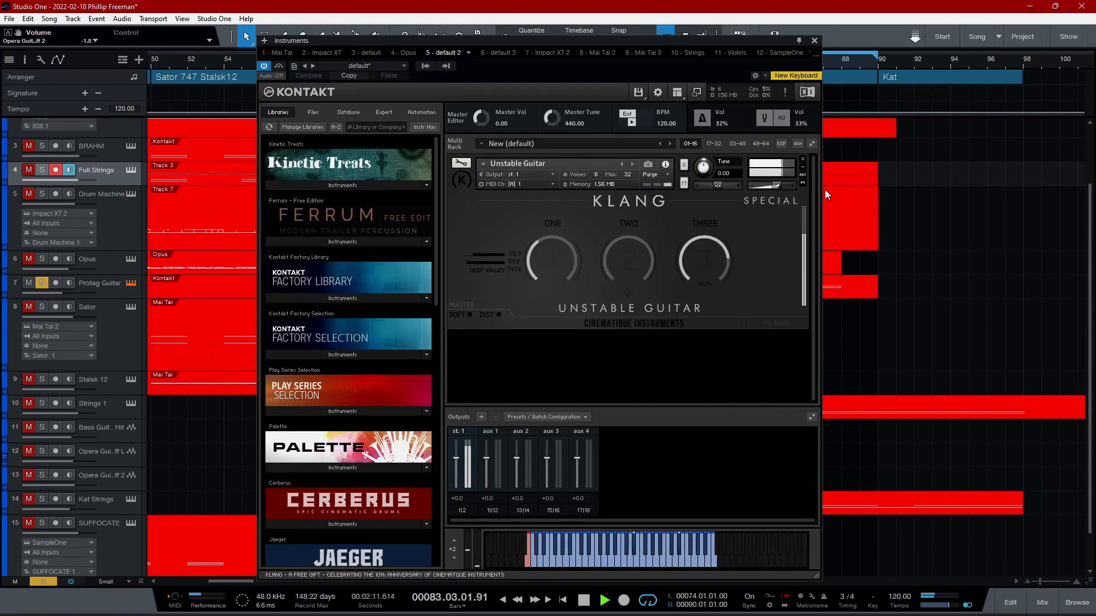
pyautogui.click(815, 42)
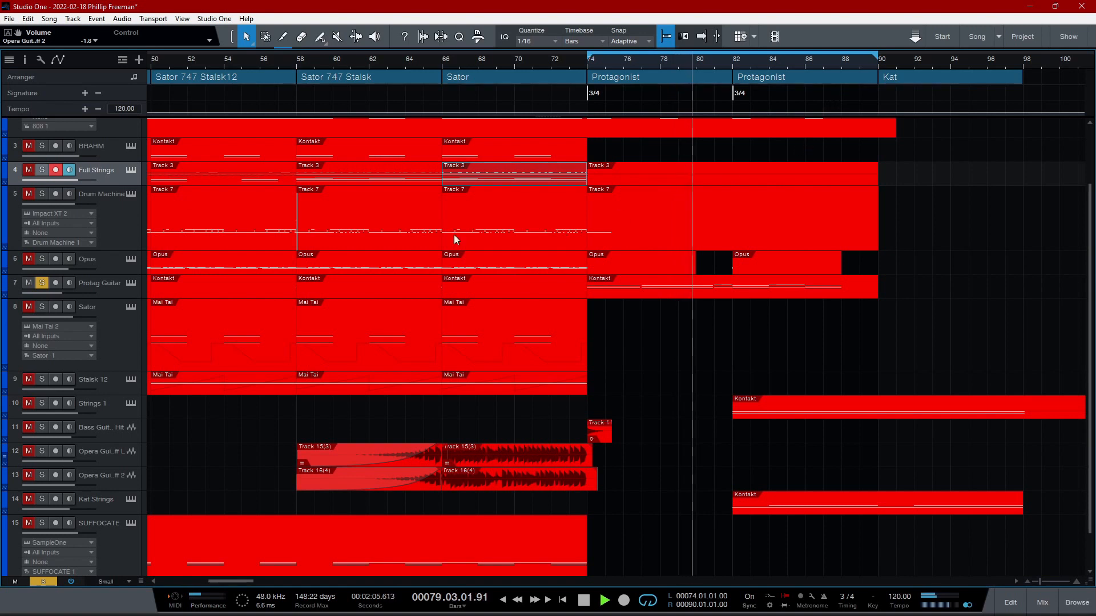
pyautogui.click(41, 282)
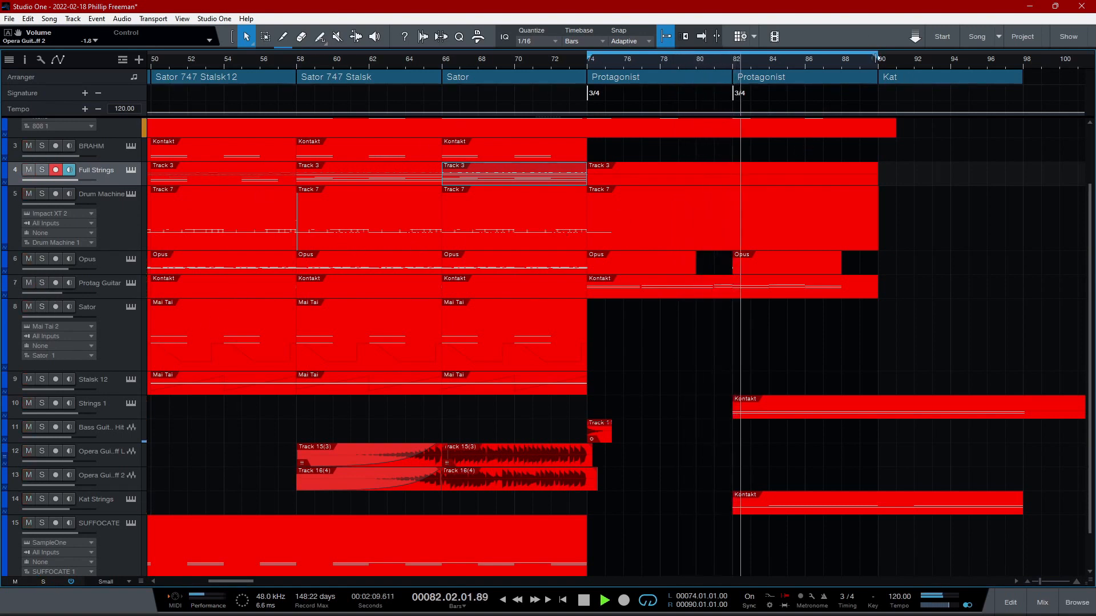
# - Set the loop range to bars 82 through 98 to cover the second Protagonist section and the Kat section
pyautogui.moveTo(877, 55); pyautogui.dragTo(1023, 56)
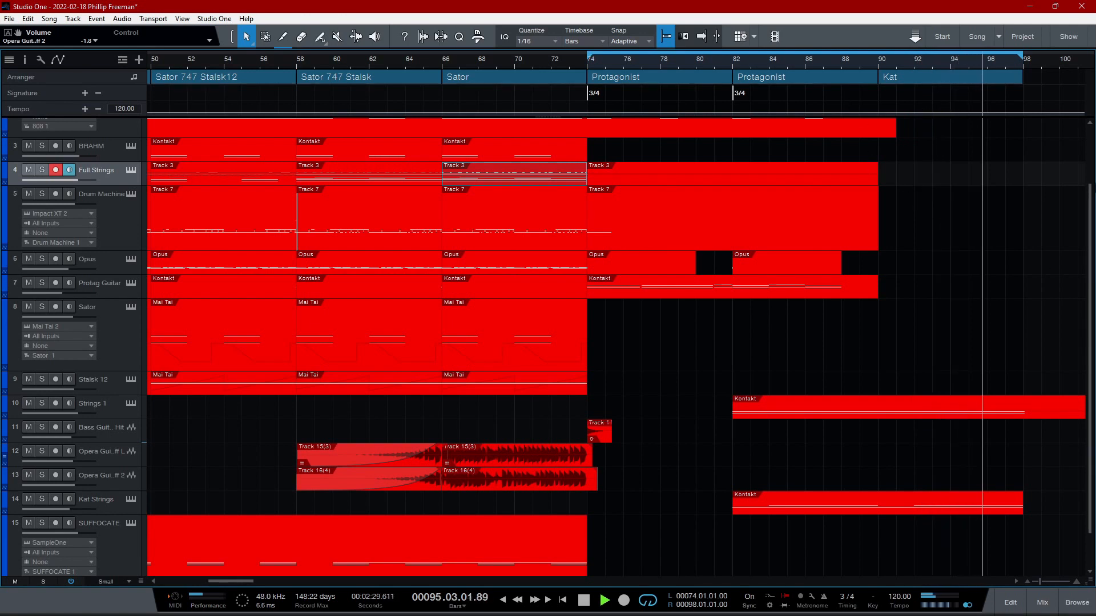
pyautogui.scroll(3, 559, 152)
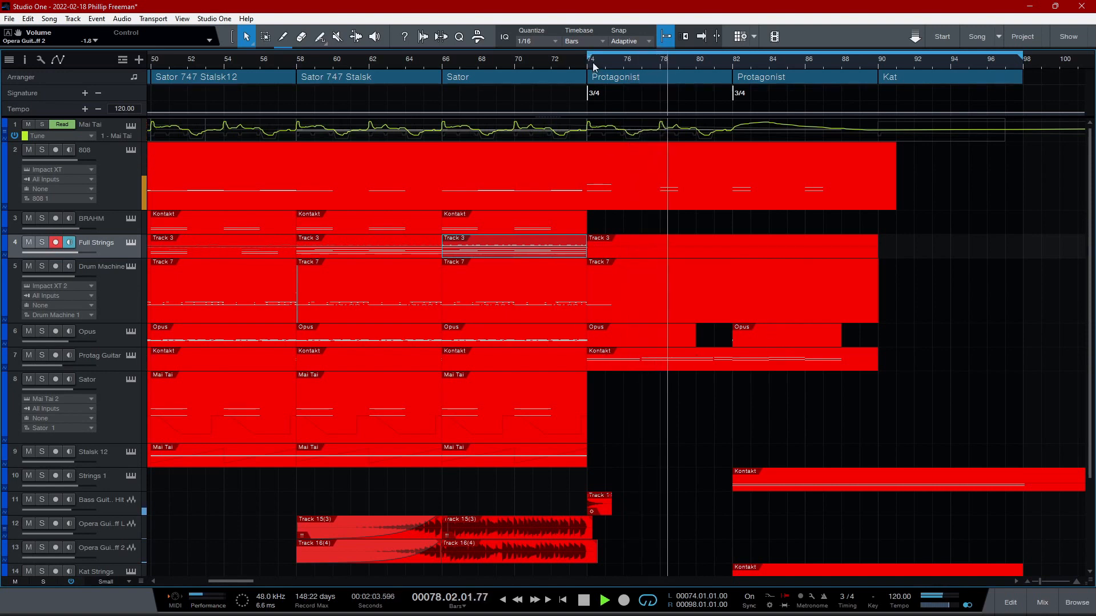
pyautogui.moveTo(650, 48); pyautogui.dragTo(733, 48)
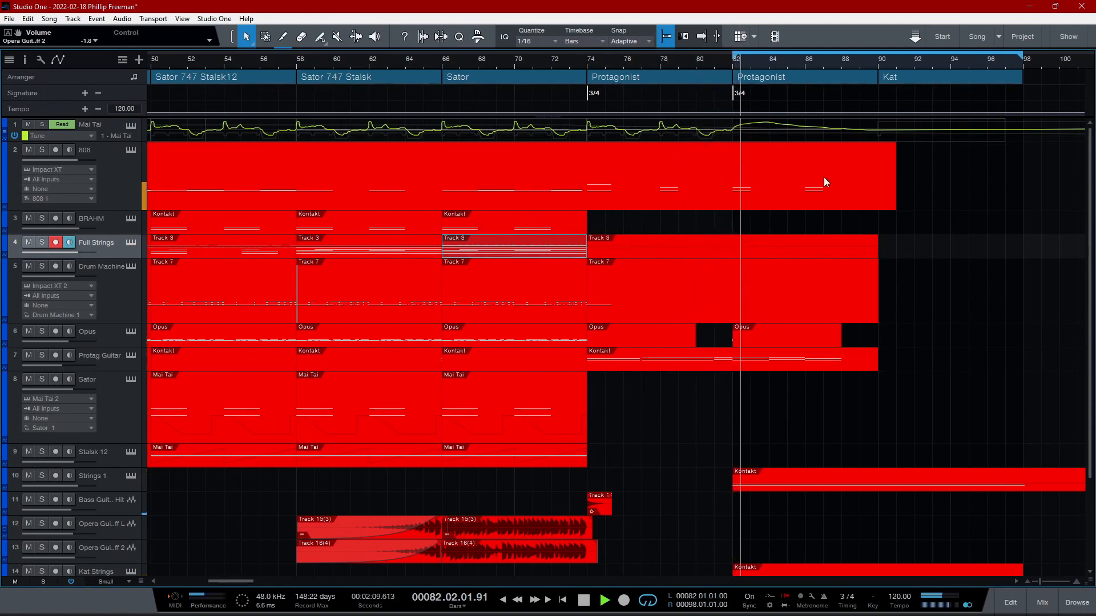
# - Show the Kontakt instruments of the Kat Strings and Strings 1 tracks one after the other, closing each
pyautogui.scroll(-4, 1085, 378)
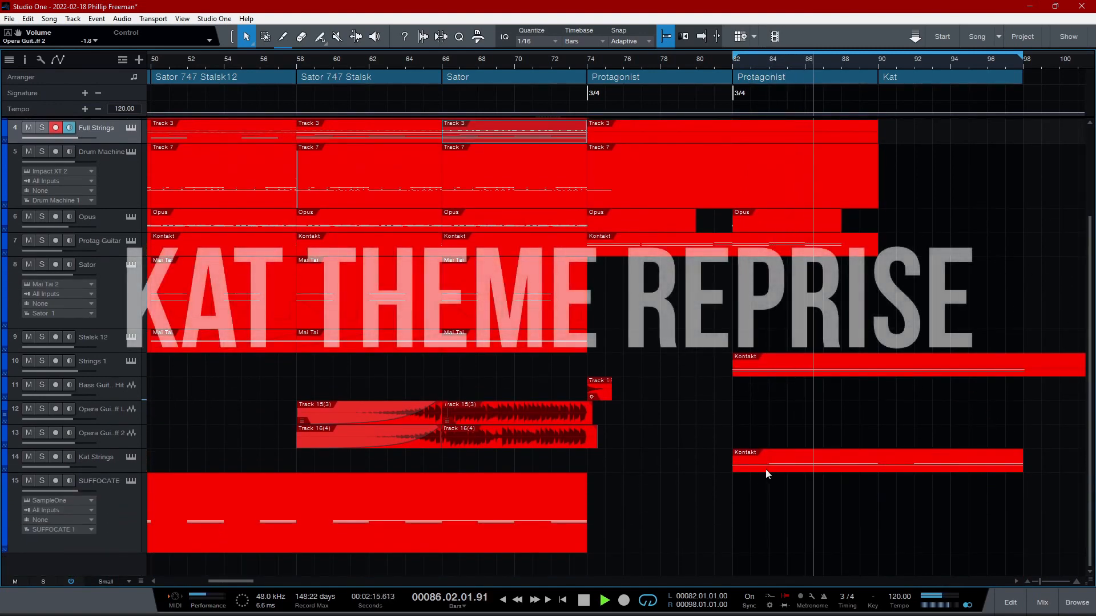
pyautogui.click(130, 459)
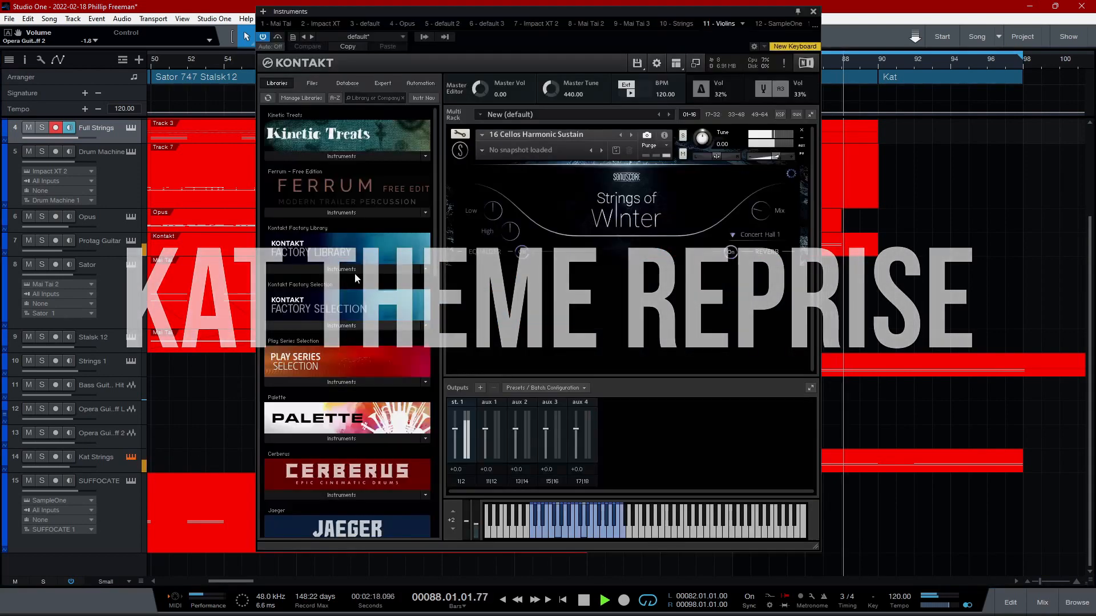
pyautogui.click(813, 11)
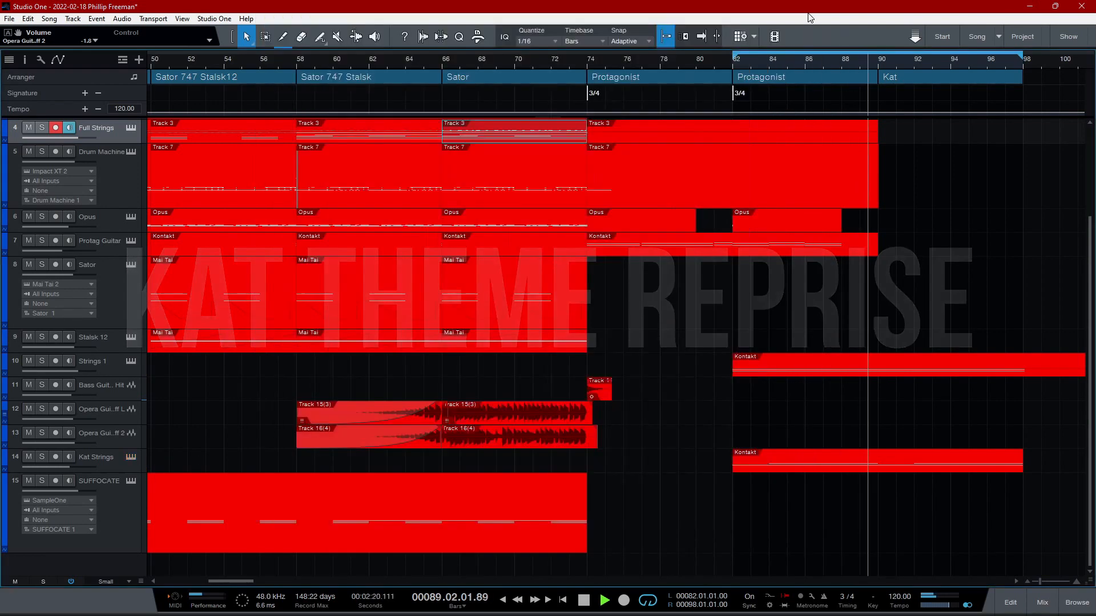
pyautogui.click(131, 362)
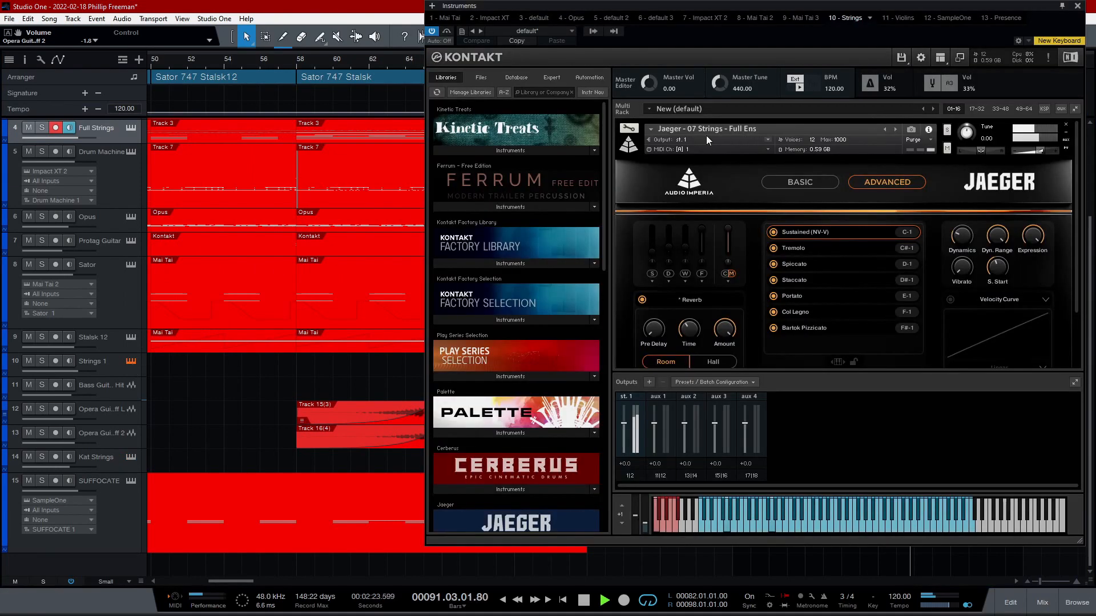
pyautogui.click(1077, 7)
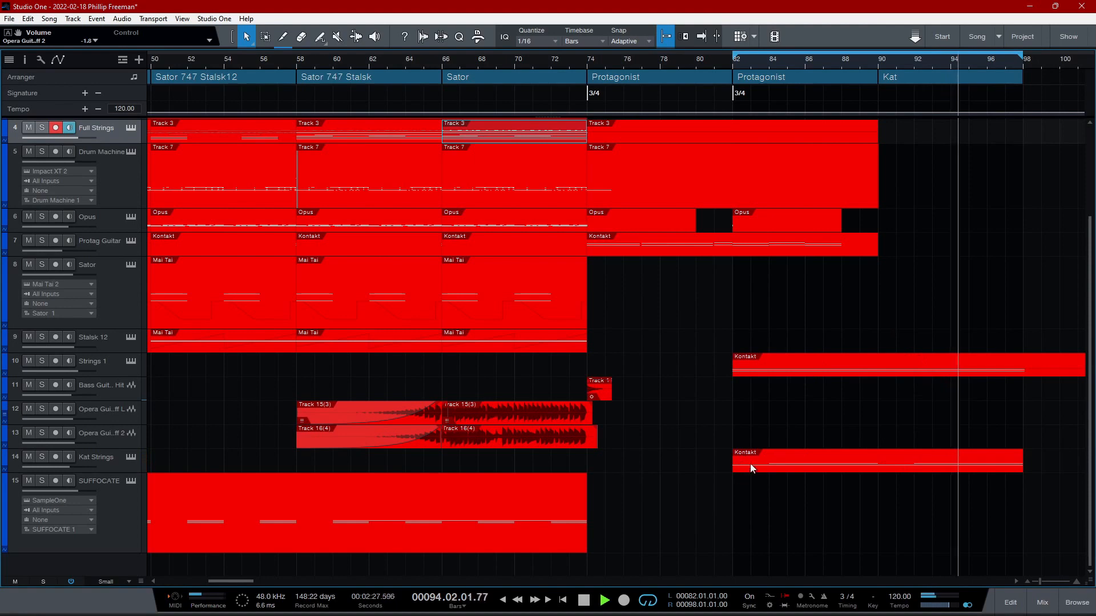
# - Turn off looping and play on through the Kat section with the song's ending in view
pyautogui.scroll(3, 1085, 294)
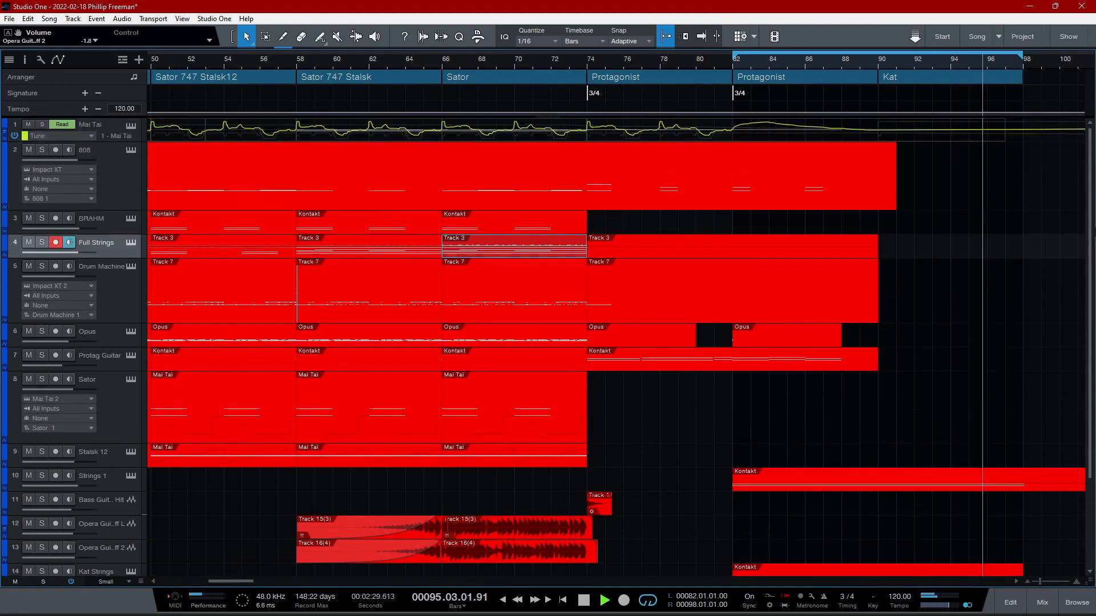
pyautogui.scroll(-3, 1085, 293)
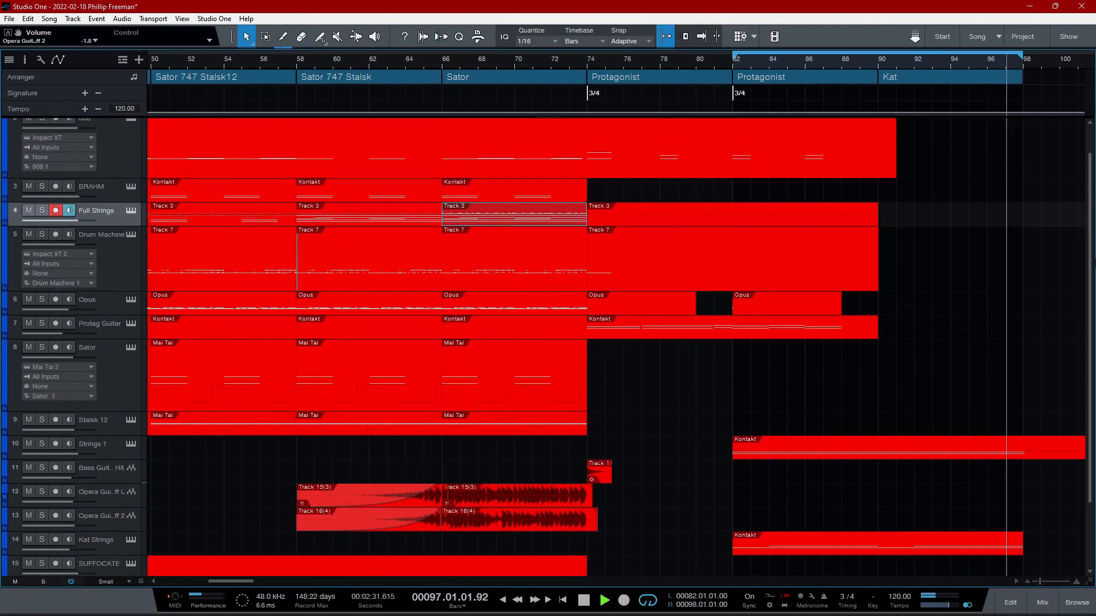
pyautogui.scroll(3, 1083, 168)
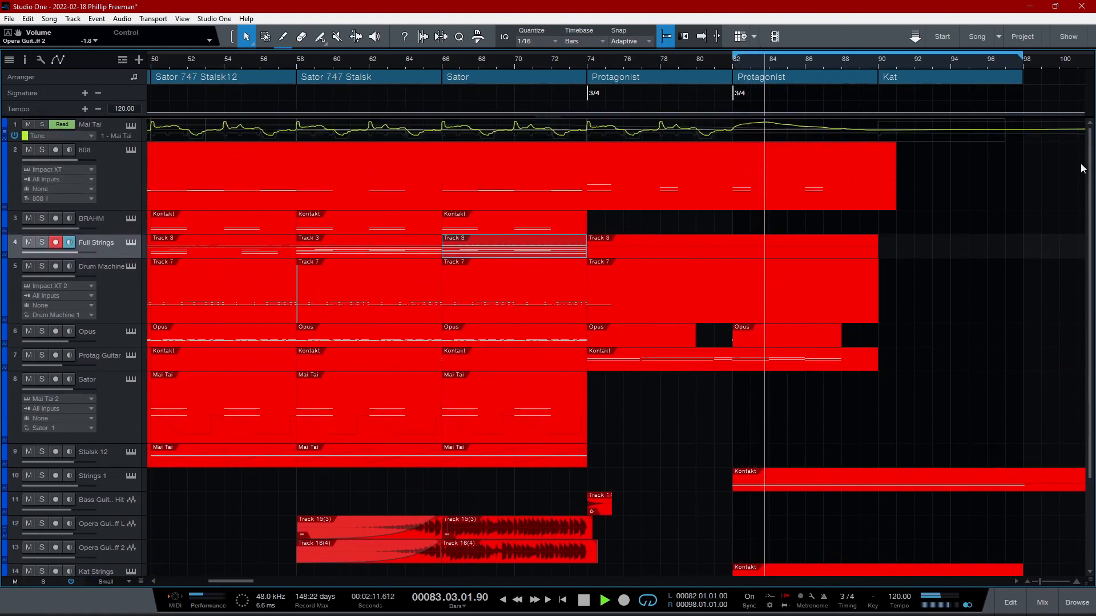
pyautogui.rightClick(886, 57)
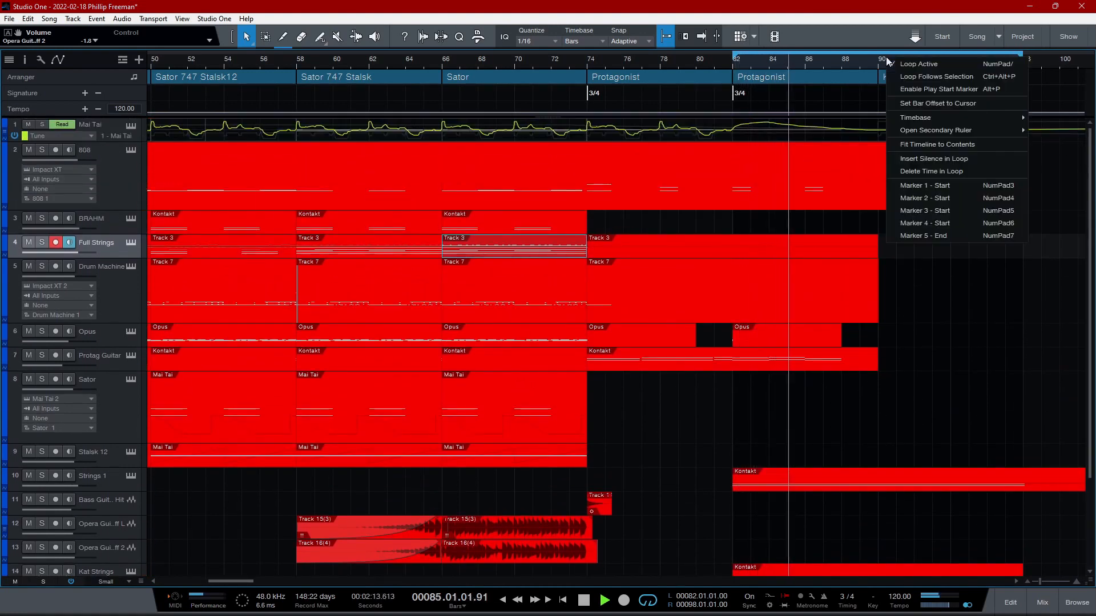
pyautogui.click(904, 70)
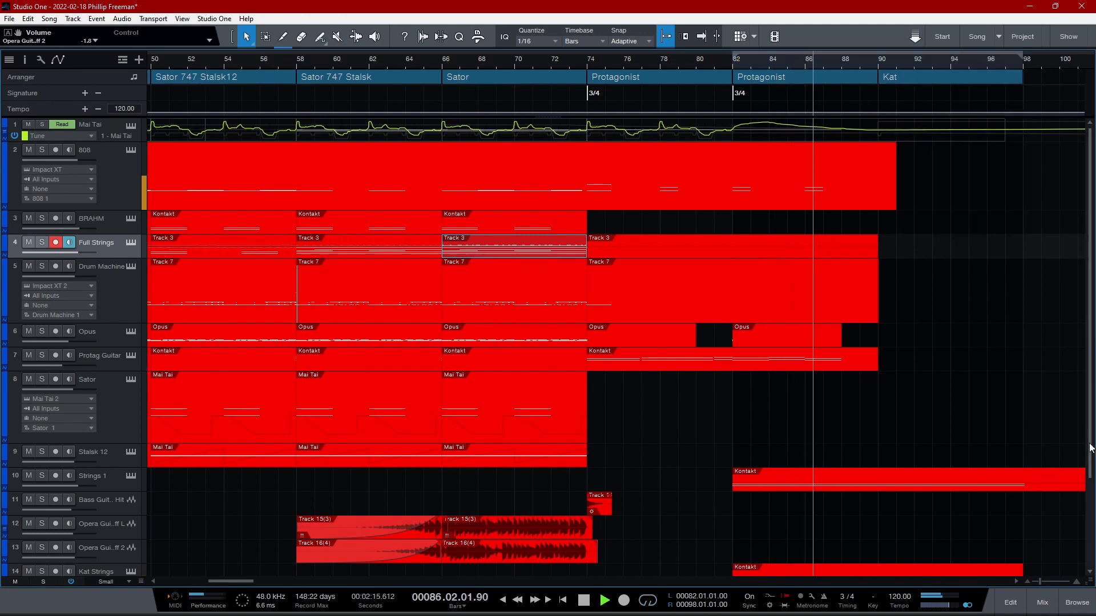
pyautogui.moveTo(1042, 582); pyautogui.dragTo(1039, 585)
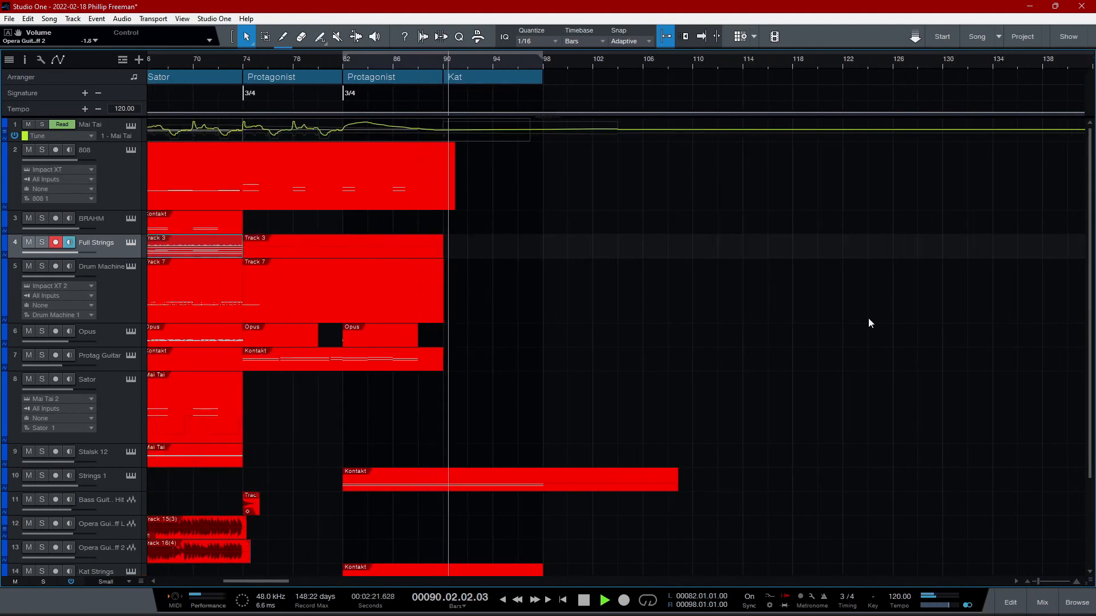